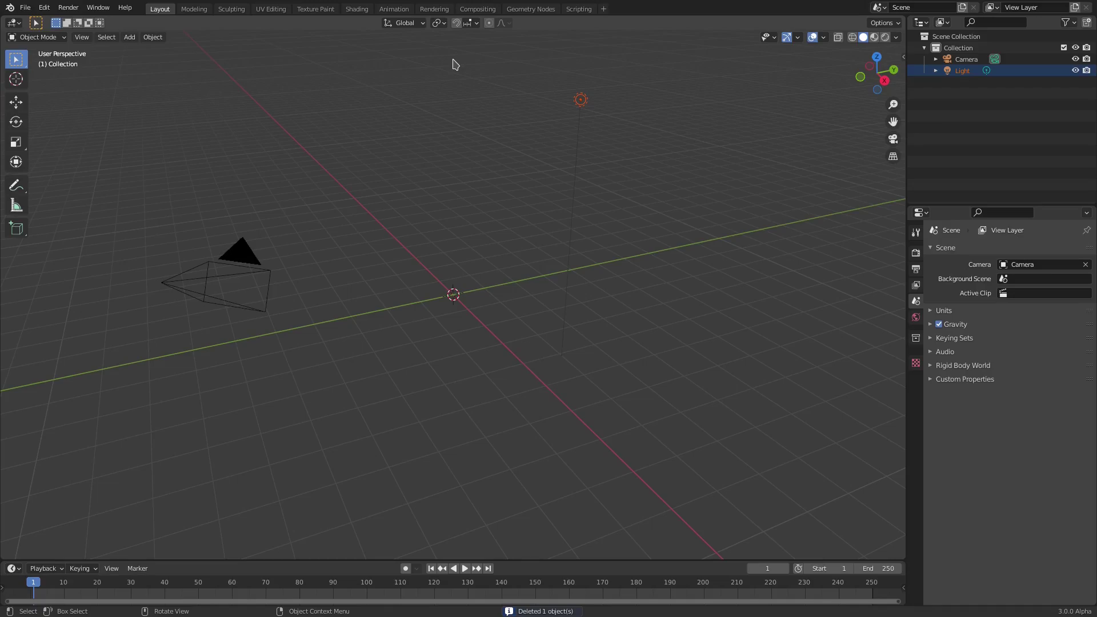
Undo to restore the deleted light, then add a mesh Plane at the origin
{"action": "key", "text": "ctrl+z"}
{"action": "middle_click_drag", "start_coordinate": [428, 137], "coordinate": [490, 169]}
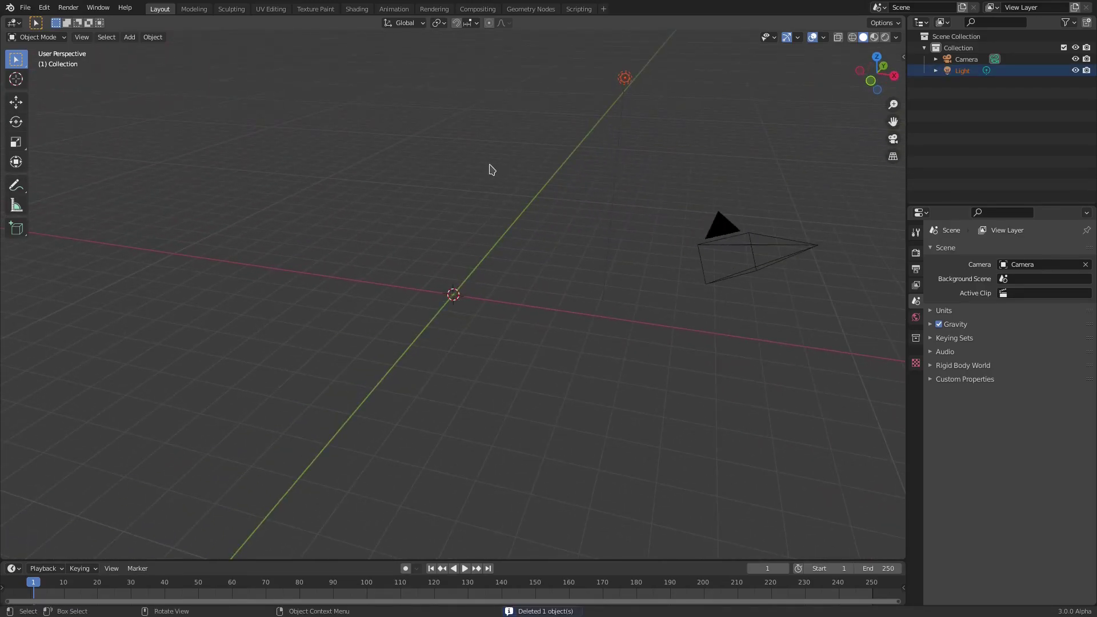
{"action": "key", "text": "shift+a"}
{"action": "mouse_move", "coordinate": [495, 170]}
{"action": "left_click", "coordinate": [529, 165]}
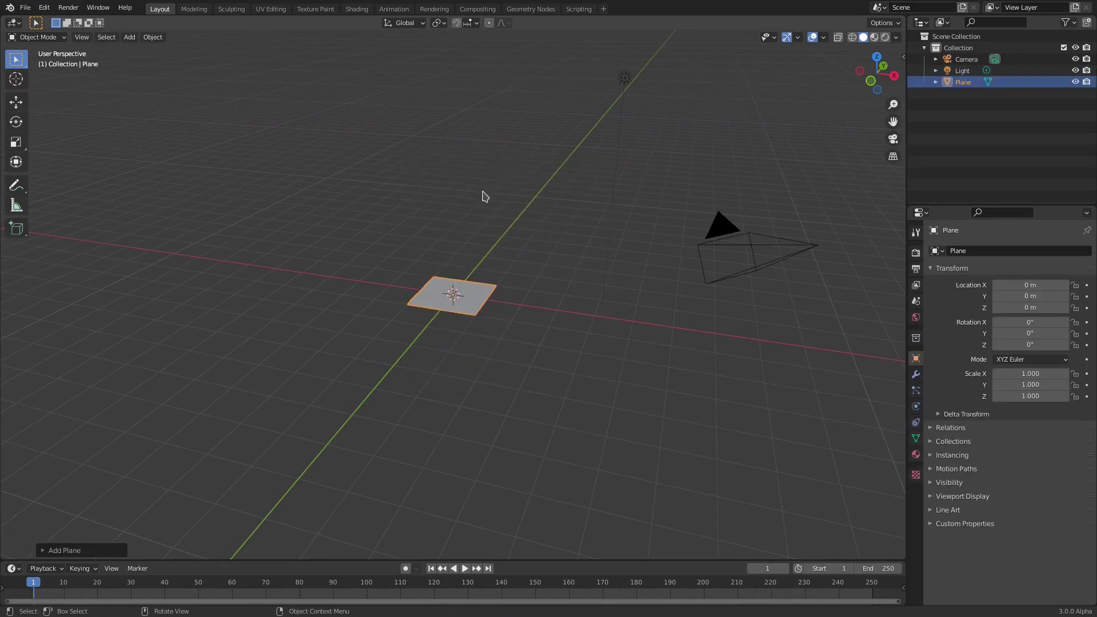
Scale the plane uniformly to 7.118
{"action": "key", "text": "s"}
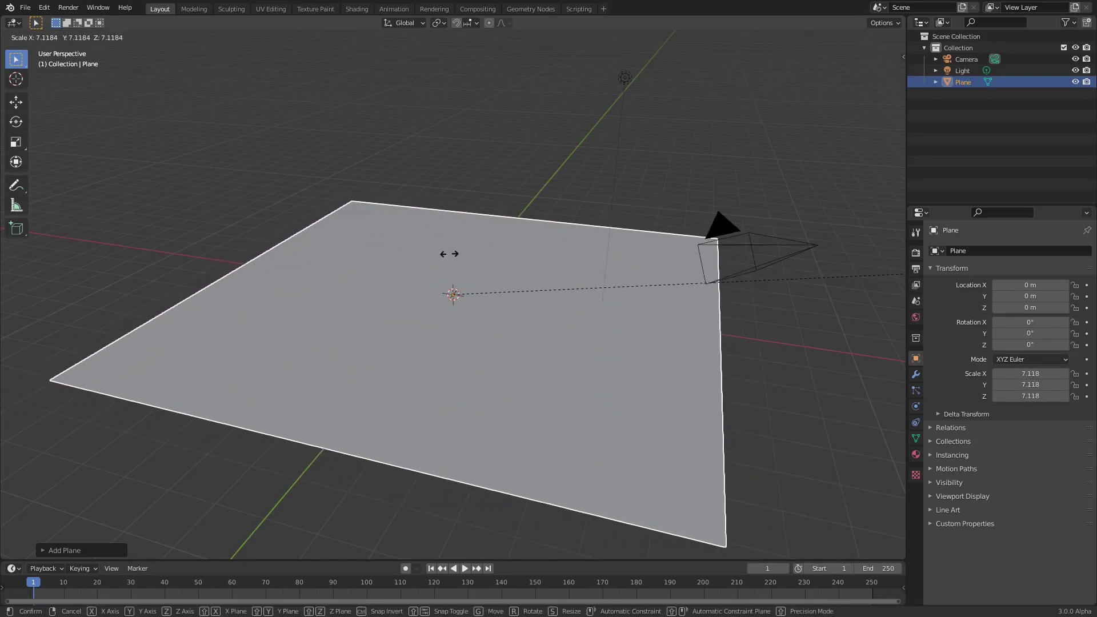
{"action": "left_click", "coordinate": [446, 254]}
{"action": "scroll", "coordinate": [444, 267], "scroll_direction": "down", "scroll_amount": 5}
{"action": "middle_click_drag", "start_coordinate": [526, 264], "coordinate": [522, 265]}
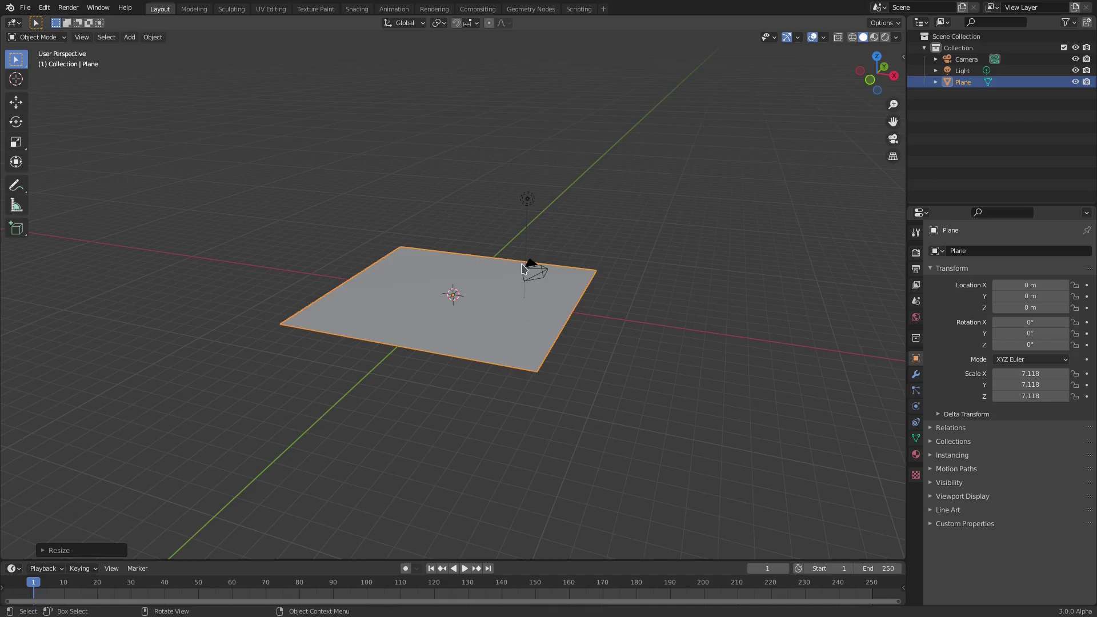
{"action": "scroll", "coordinate": [562, 383], "scroll_direction": "down", "scroll_amount": 1}
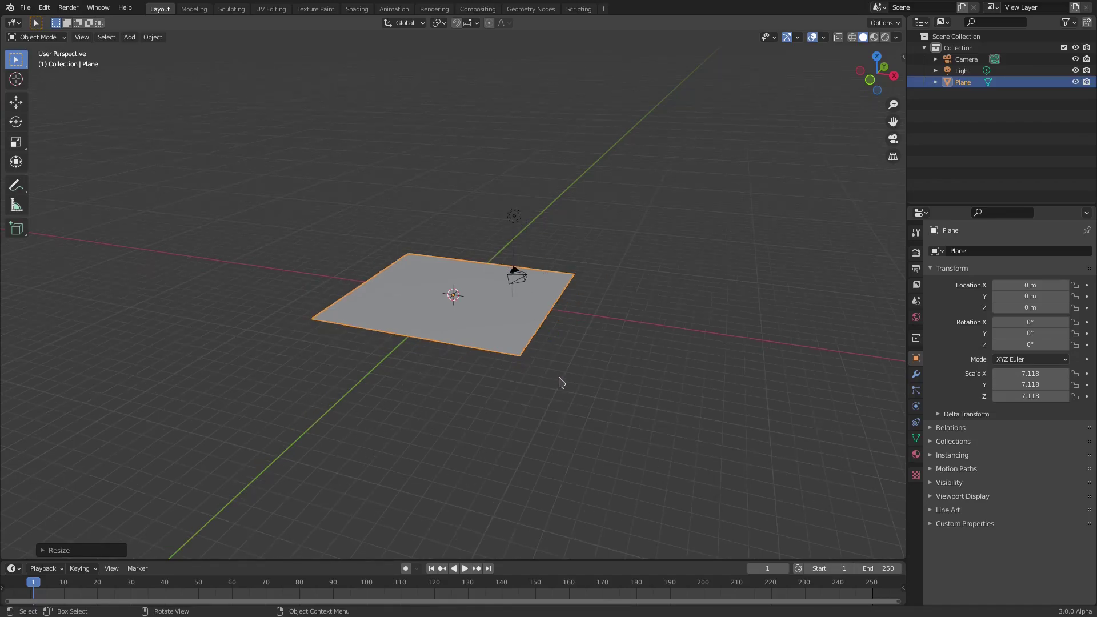
Raise the plane along Z to 12.71 m and orbit to inspect it from below
{"action": "key", "text": "g"}
{"action": "key", "text": "z"}
{"action": "left_click", "coordinate": [550, 193]}
{"action": "middle_click_drag", "start_coordinate": [550, 193], "coordinate": [551, 280]}
{"action": "middle_click_drag", "start_coordinate": [495, 159], "coordinate": [450, 120]}
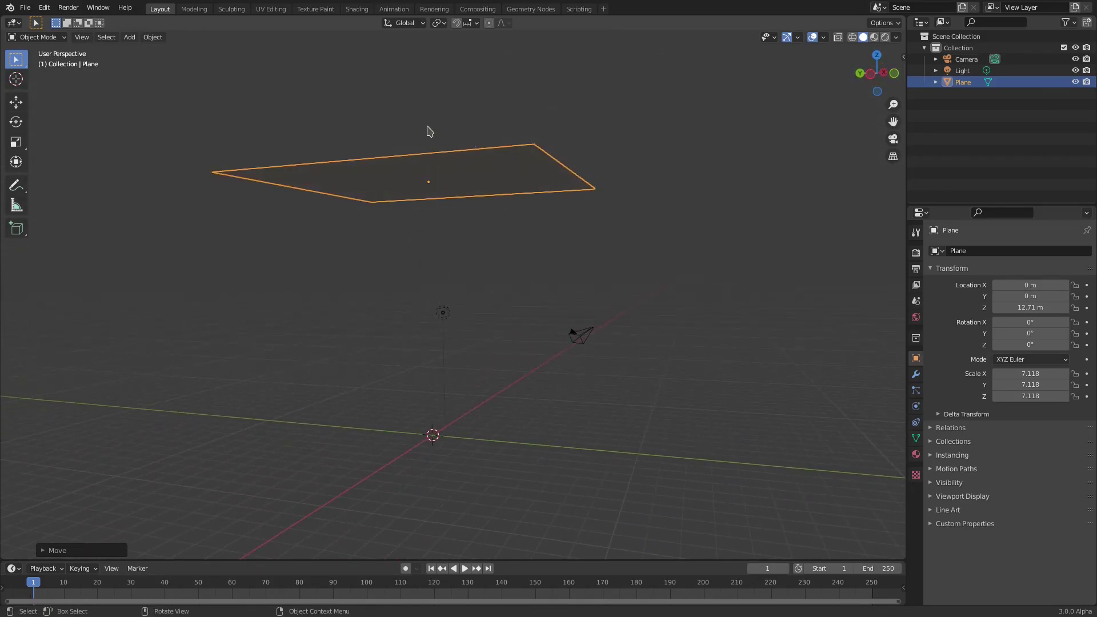
{"action": "middle_click_drag", "start_coordinate": [446, 239], "coordinate": [570, 364]}
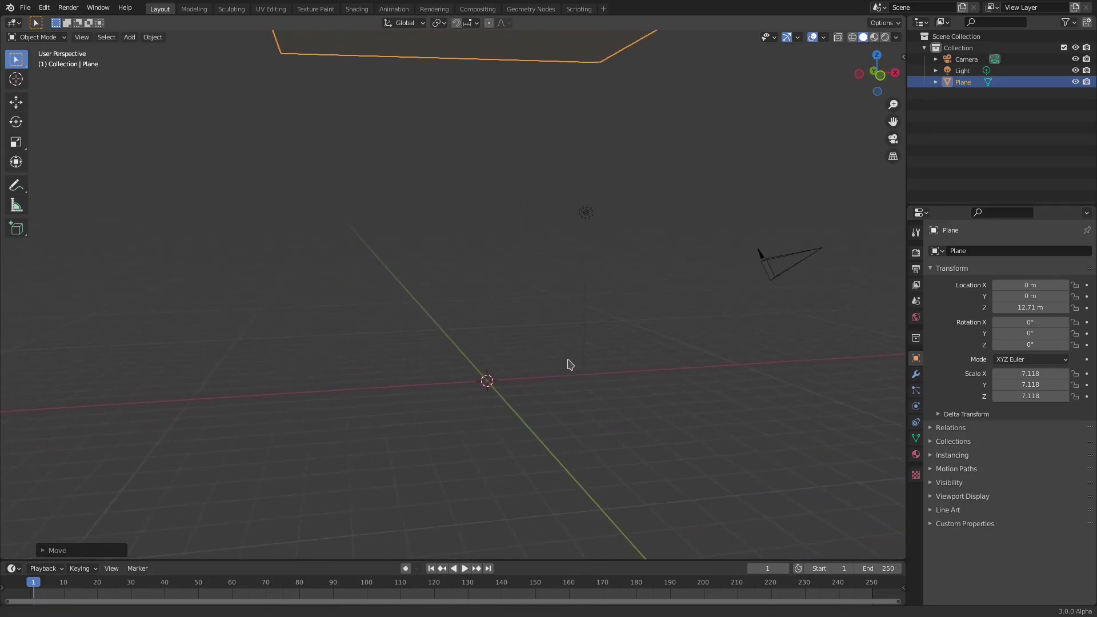
Add a default ParticleSystem to the plane and toggle its Emission panel
{"action": "left_click", "coordinate": [916, 392]}
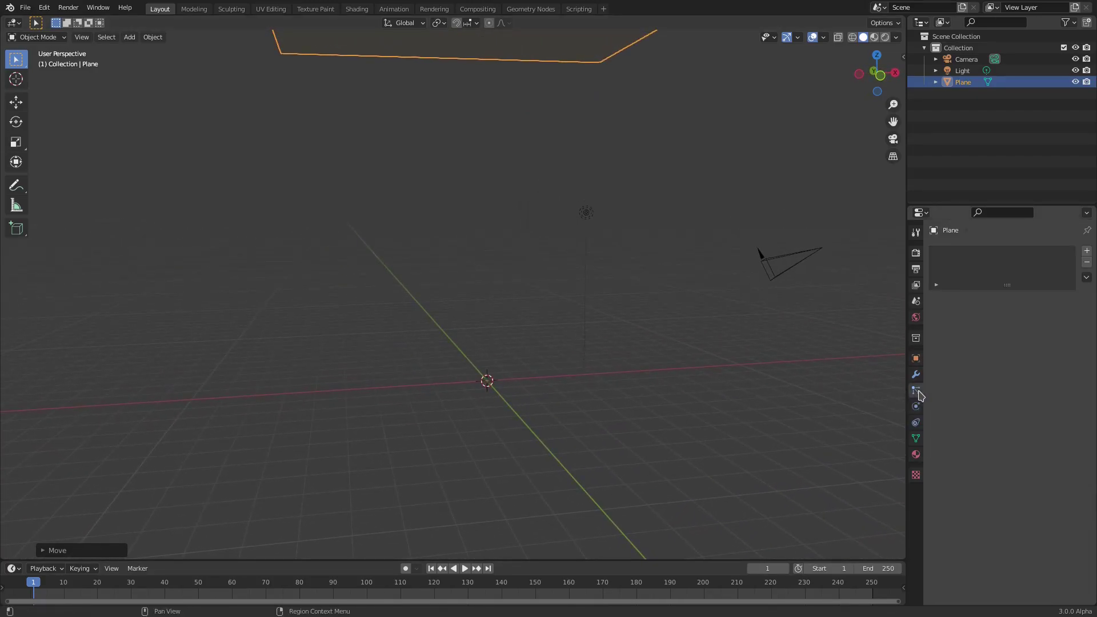
{"action": "left_click", "coordinate": [1087, 251]}
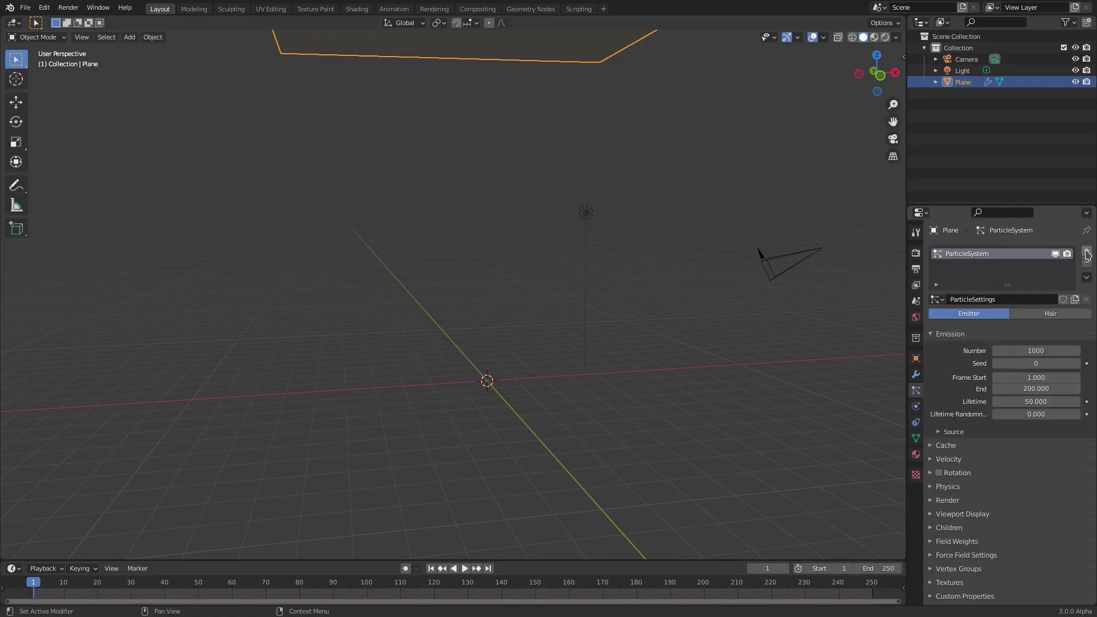
{"action": "left_click", "coordinate": [962, 335]}
{"action": "left_click", "coordinate": [962, 335]}
{"action": "left_click", "coordinate": [961, 336]}
{"action": "left_click", "coordinate": [962, 336]}
{"action": "left_click", "coordinate": [962, 335]}
{"action": "left_click", "coordinate": [962, 336]}
{"action": "left_click", "coordinate": [962, 335]}
{"action": "left_click", "coordinate": [962, 336]}
{"action": "left_click", "coordinate": [961, 336]}
{"action": "left_click", "coordinate": [962, 336]}
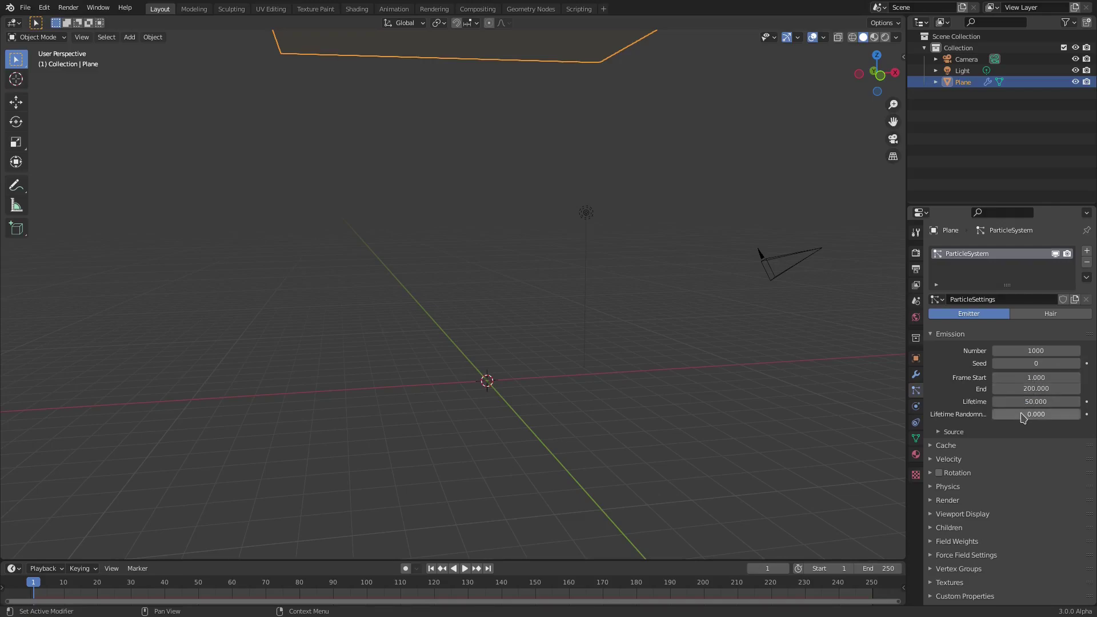
Toggle the Source subpanel and enlarge the timeline area
{"action": "left_click", "coordinate": [953, 432]}
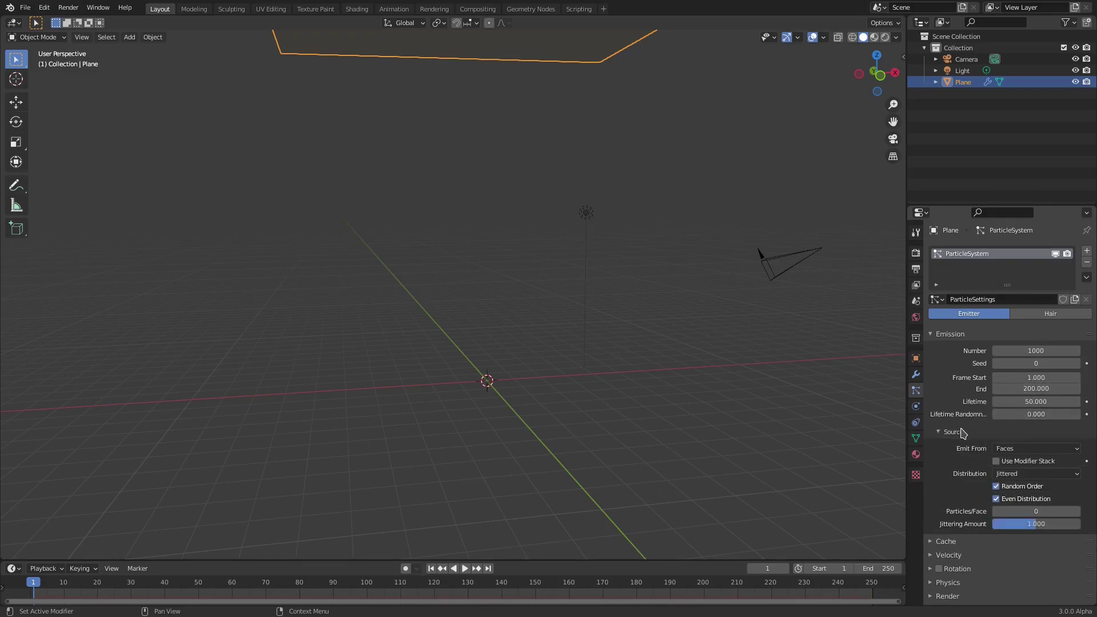
{"action": "left_click", "coordinate": [953, 432]}
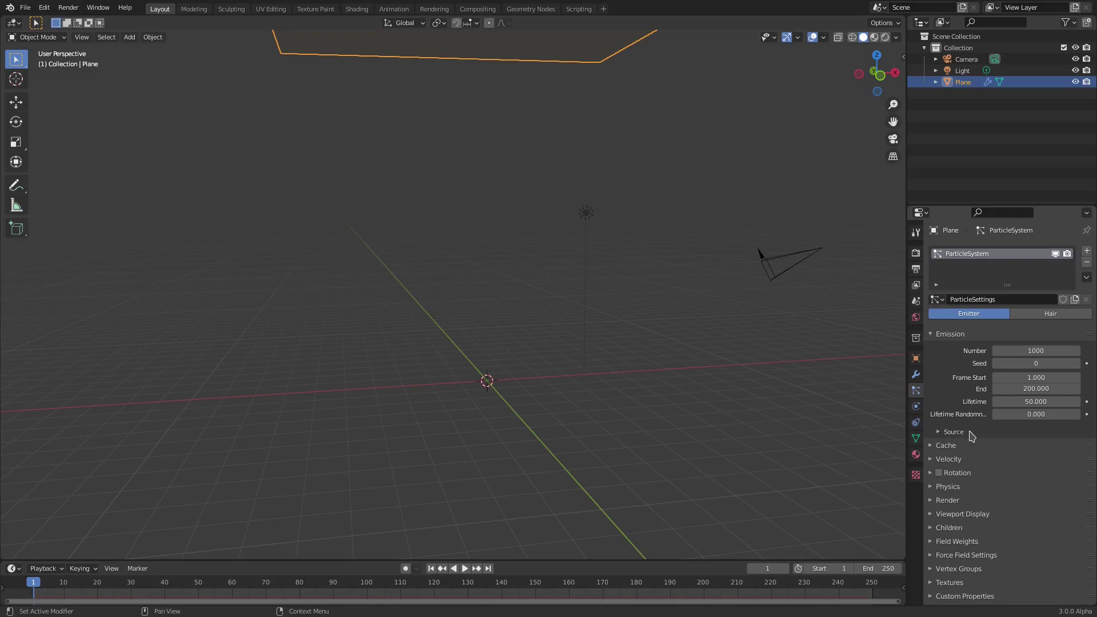
{"action": "left_click_drag", "start_coordinate": [596, 559], "coordinate": [597, 503]}
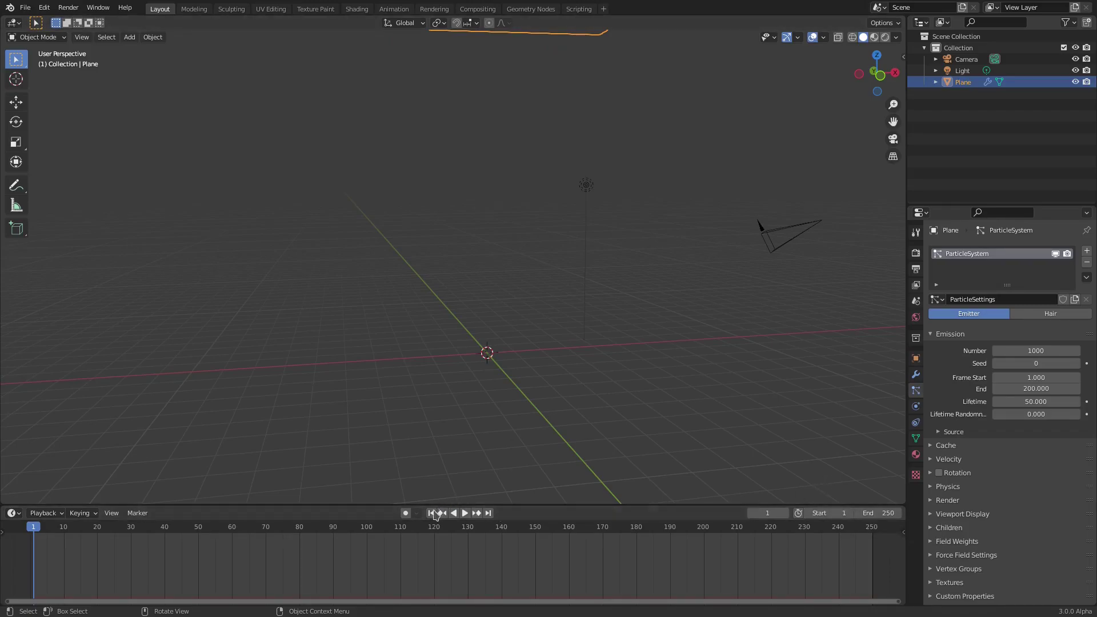
Play the animation, orbiting around the falling particles, then stop it
{"action": "left_click", "coordinate": [466, 513]}
{"action": "scroll", "coordinate": [583, 407], "scroll_direction": "down", "scroll_amount": 4}
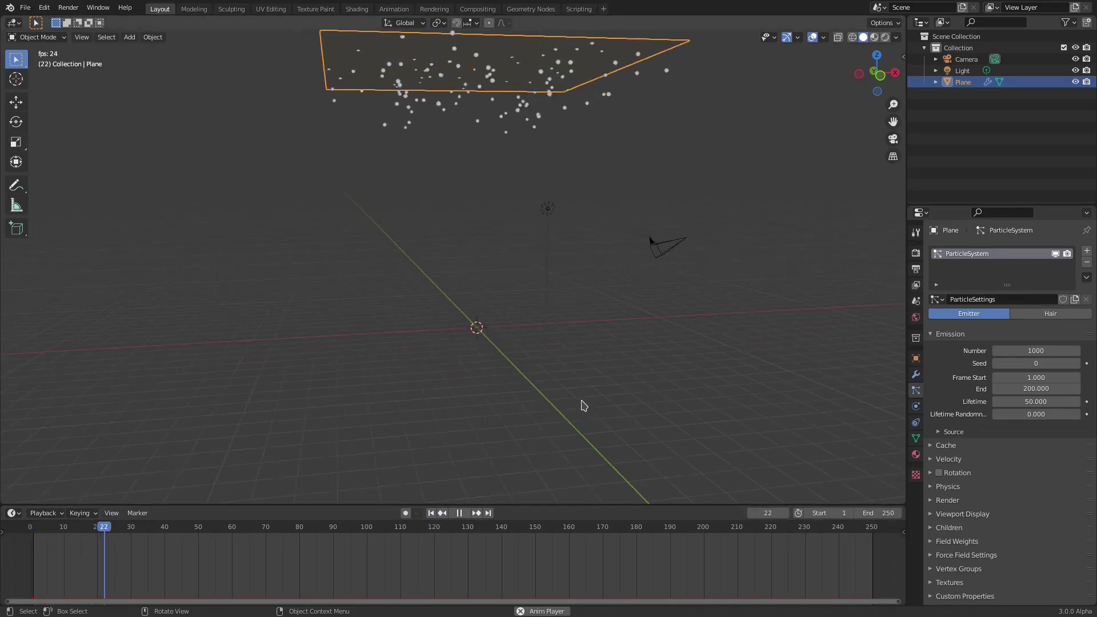
{"action": "scroll", "coordinate": [571, 408], "scroll_direction": "up", "scroll_amount": 1}
{"action": "scroll", "coordinate": [572, 405], "scroll_direction": "down", "scroll_amount": 1}
{"action": "middle_click_drag", "start_coordinate": [639, 405], "coordinate": [558, 363]}
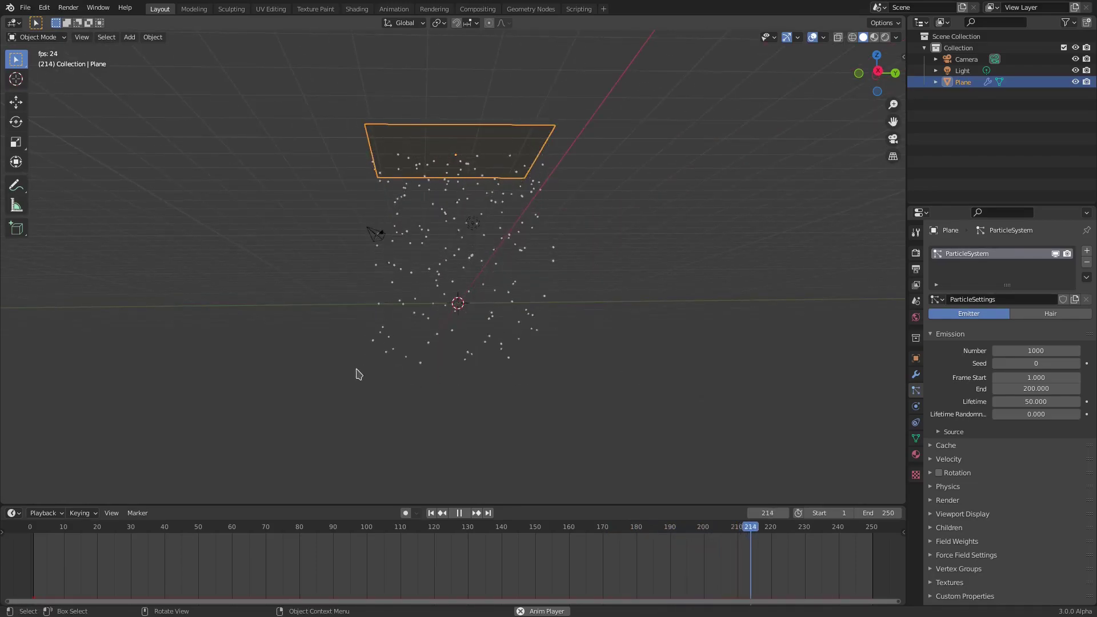
{"action": "middle_click_drag", "start_coordinate": [432, 368], "coordinate": [512, 382]}
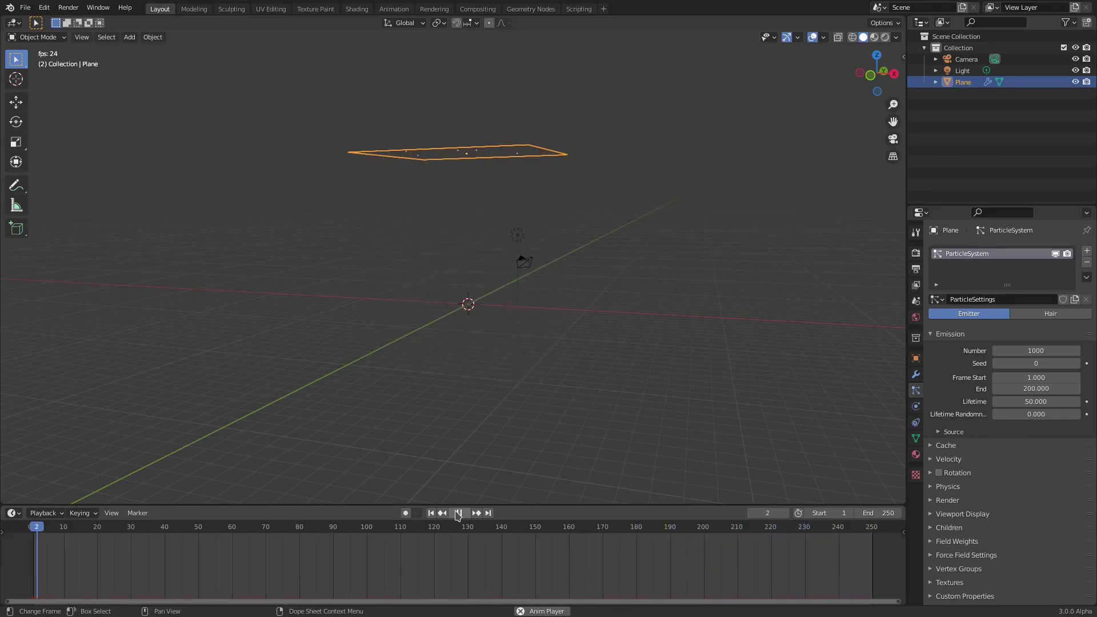
{"action": "key", "text": "space"}
Replay the animation and stop it at frame 47, viewing the particle cloud
{"action": "middle_click_drag", "start_coordinate": [510, 256], "coordinate": [491, 257]}
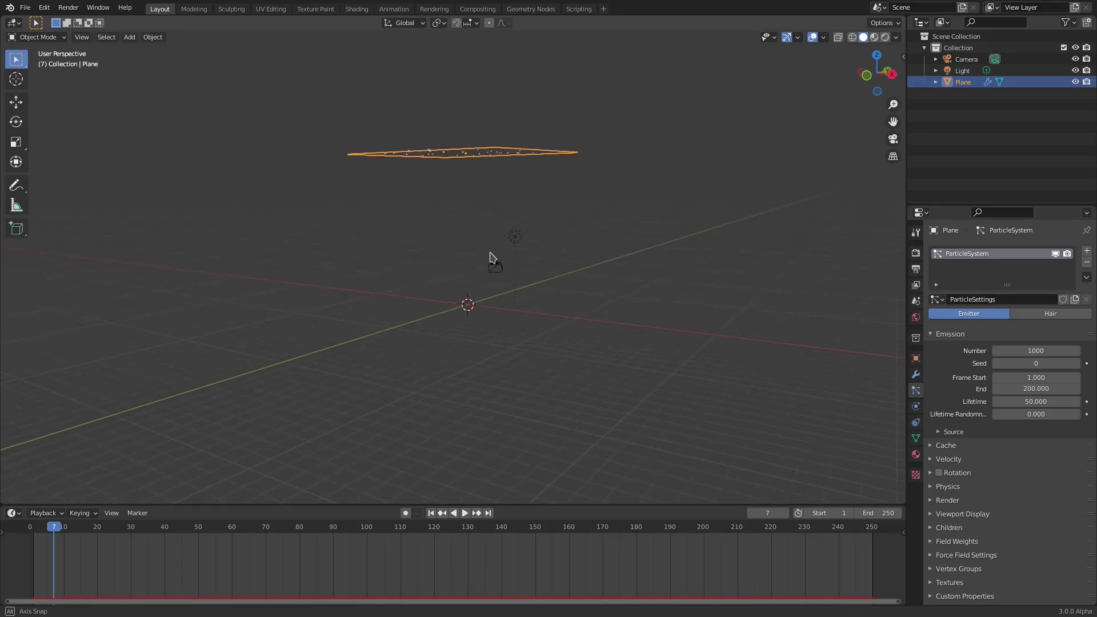
{"action": "middle_click_drag", "start_coordinate": [504, 219], "coordinate": [447, 93]}
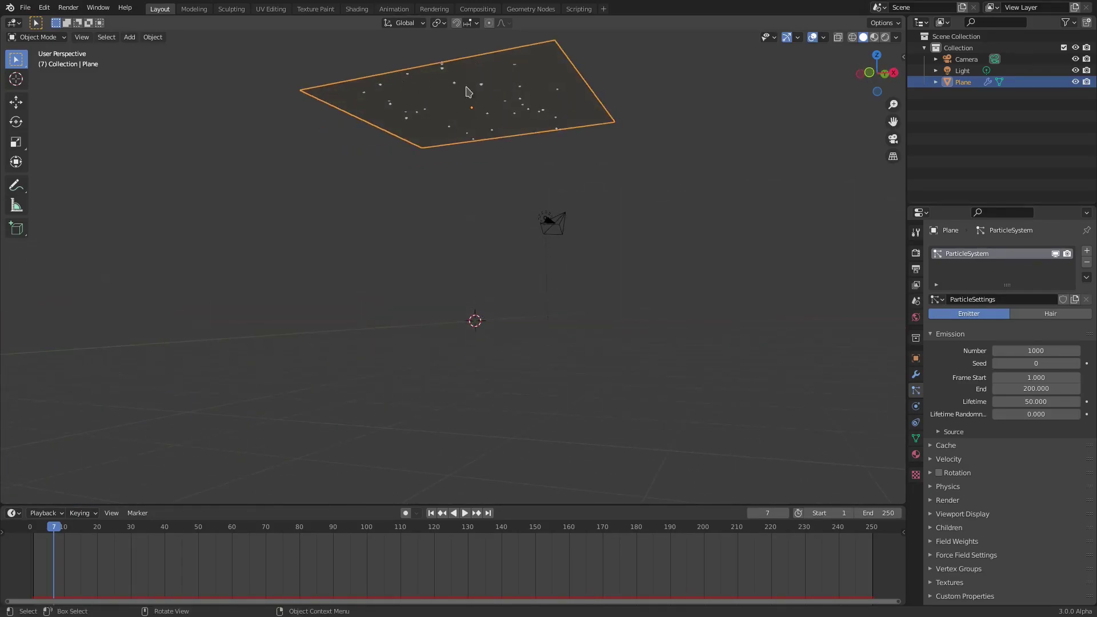
{"action": "key", "text": "space"}
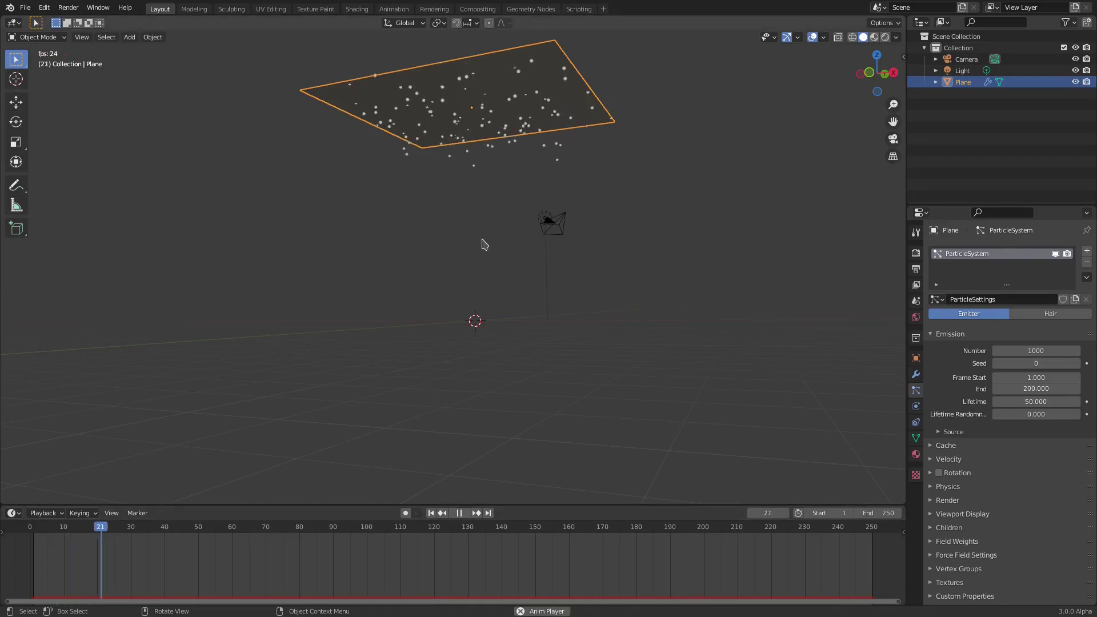
{"action": "left_click", "coordinate": [462, 513]}
{"action": "middle_click_drag", "start_coordinate": [477, 400], "coordinate": [726, 358]}
{"action": "scroll", "coordinate": [490, 316], "scroll_direction": "up", "scroll_amount": 3}
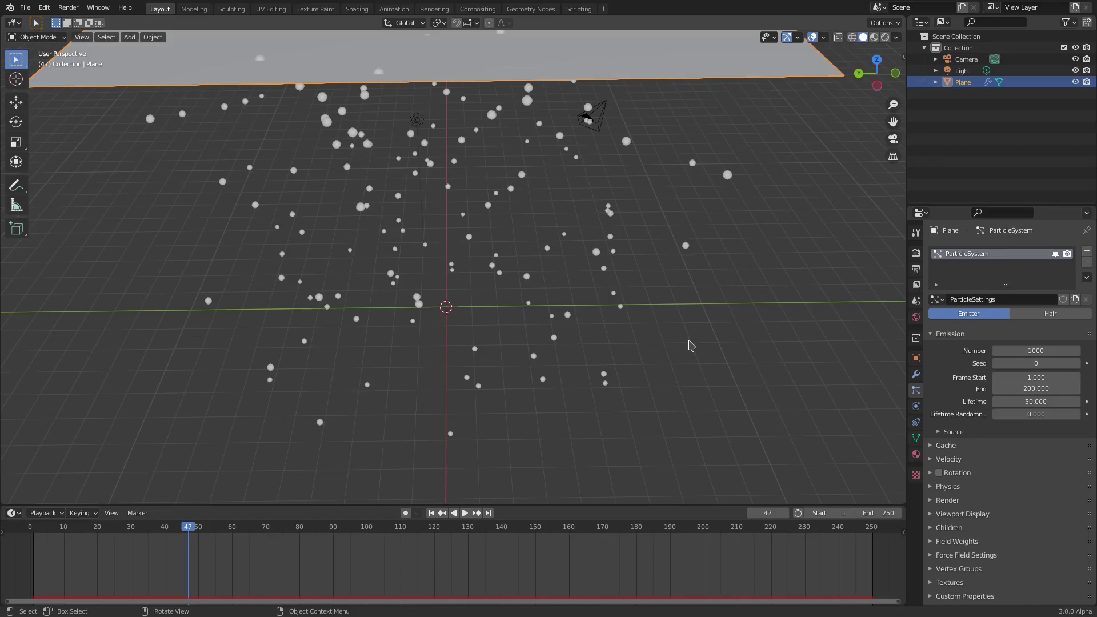
{"action": "middle_click_drag", "start_coordinate": [674, 368], "coordinate": [718, 338]}
Set particle Number to 10000 and play from the first frame
{"action": "left_click", "coordinate": [1023, 350]}
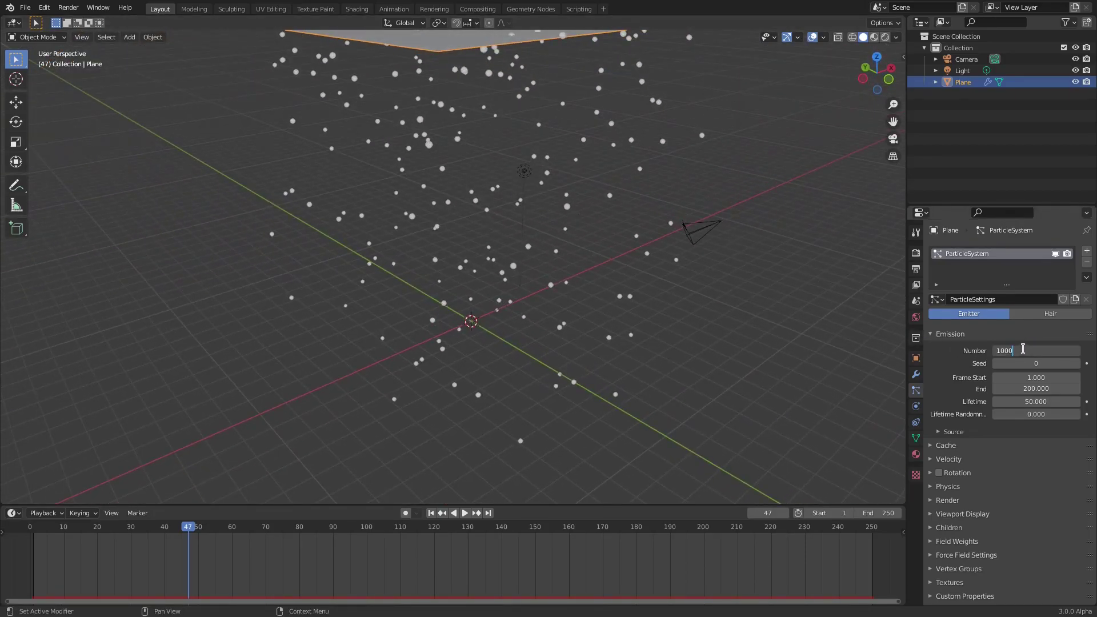
{"action": "type", "text": "10000"}
{"action": "key", "text": "Return"}
{"action": "scroll", "coordinate": [576, 435], "scroll_direction": "down", "scroll_amount": 3}
{"action": "left_click", "coordinate": [431, 513]}
{"action": "left_click", "coordinate": [465, 513]}
{"action": "middle_click_drag", "start_coordinate": [618, 374], "coordinate": [543, 368]}
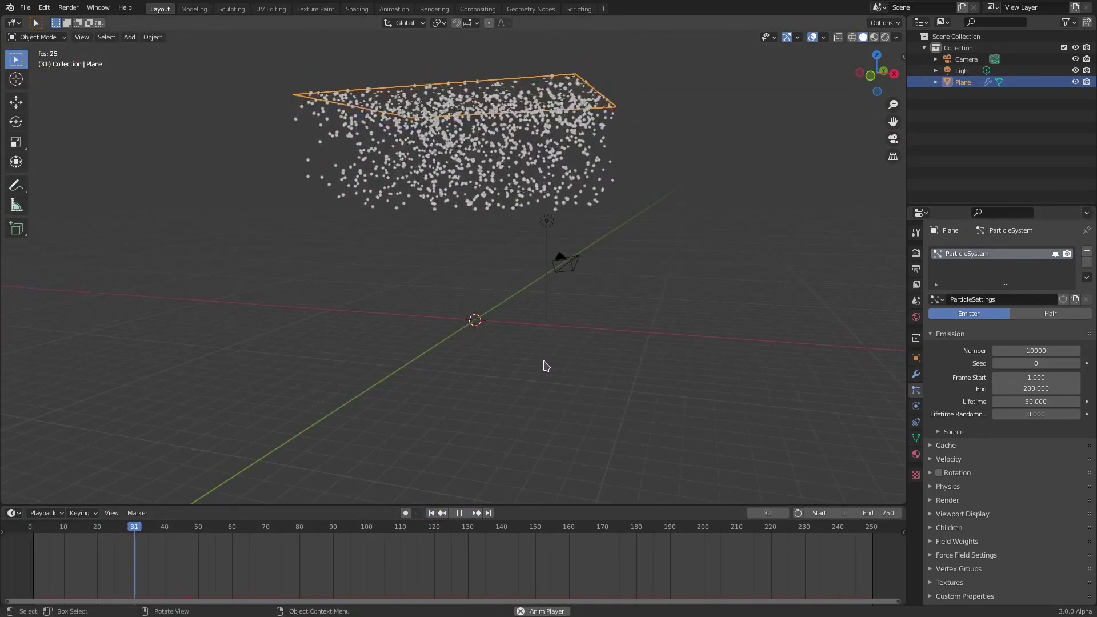
{"action": "key", "text": "space"}
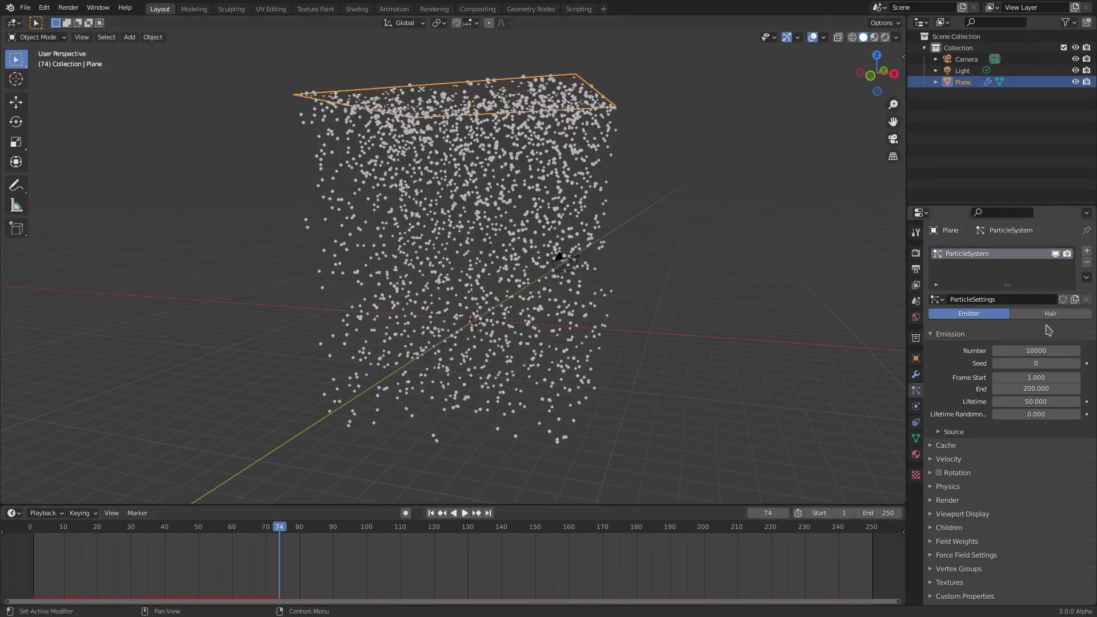
Raise the particle Number to 100000 and replay from the start
{"action": "type", "text": "0"}
{"action": "key", "text": "Return"}
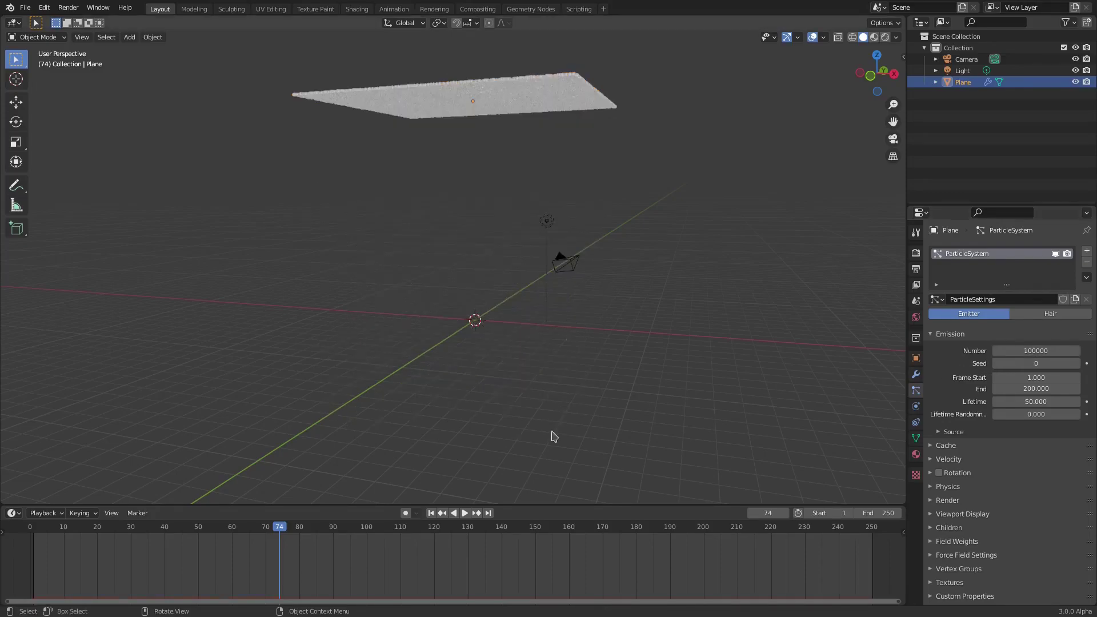
{"action": "left_click", "coordinate": [431, 513]}
{"action": "left_click", "coordinate": [465, 512]}
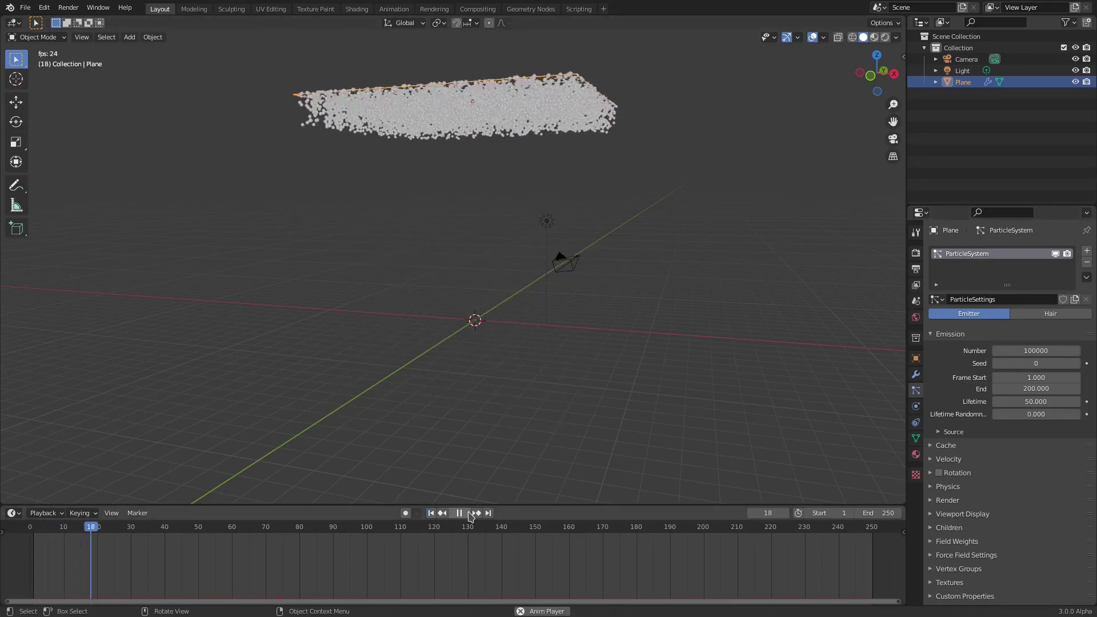
{"action": "middle_click_drag", "start_coordinate": [658, 452], "coordinate": [509, 502]}
{"action": "key", "text": "space"}
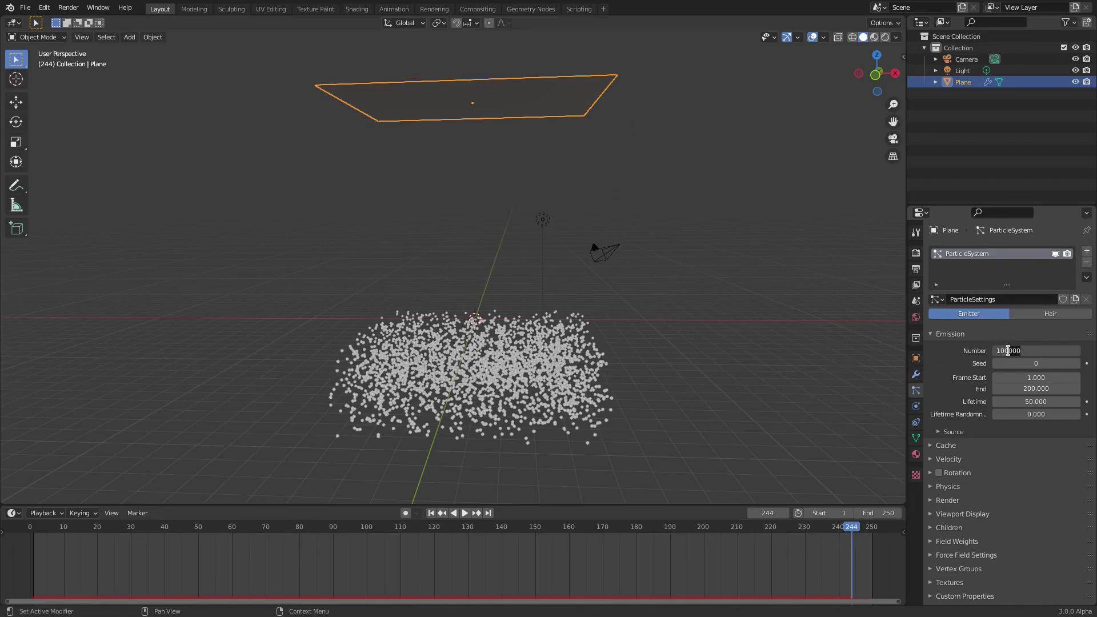
Set the particle Number to 10 and replay from the first frame
{"action": "key", "text": "Return"}
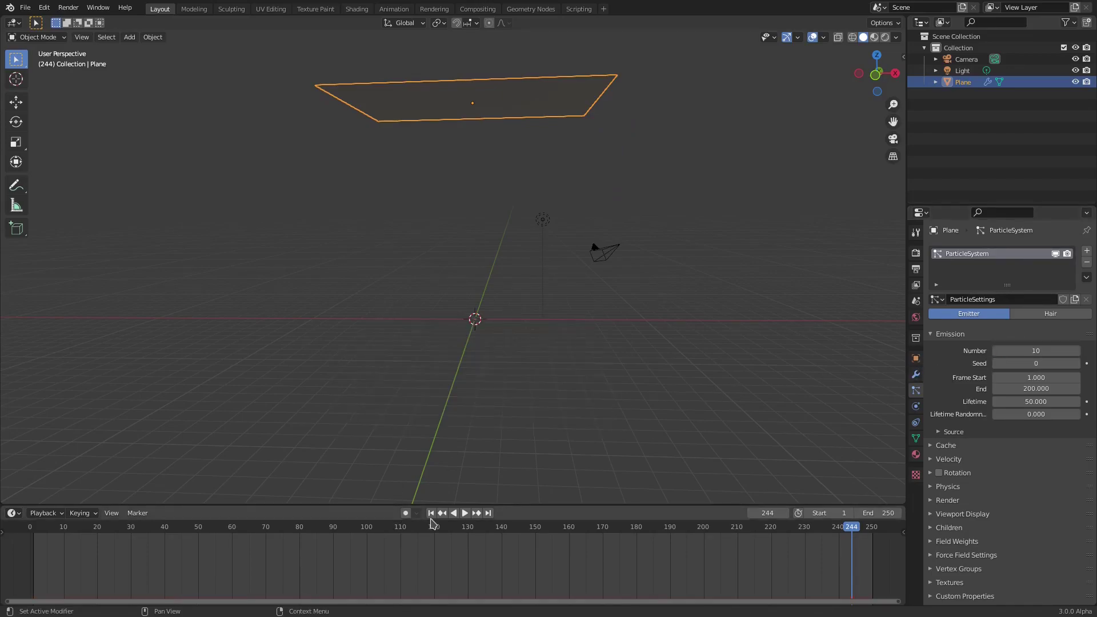
{"action": "left_click", "coordinate": [431, 513]}
{"action": "left_click", "coordinate": [464, 513]}
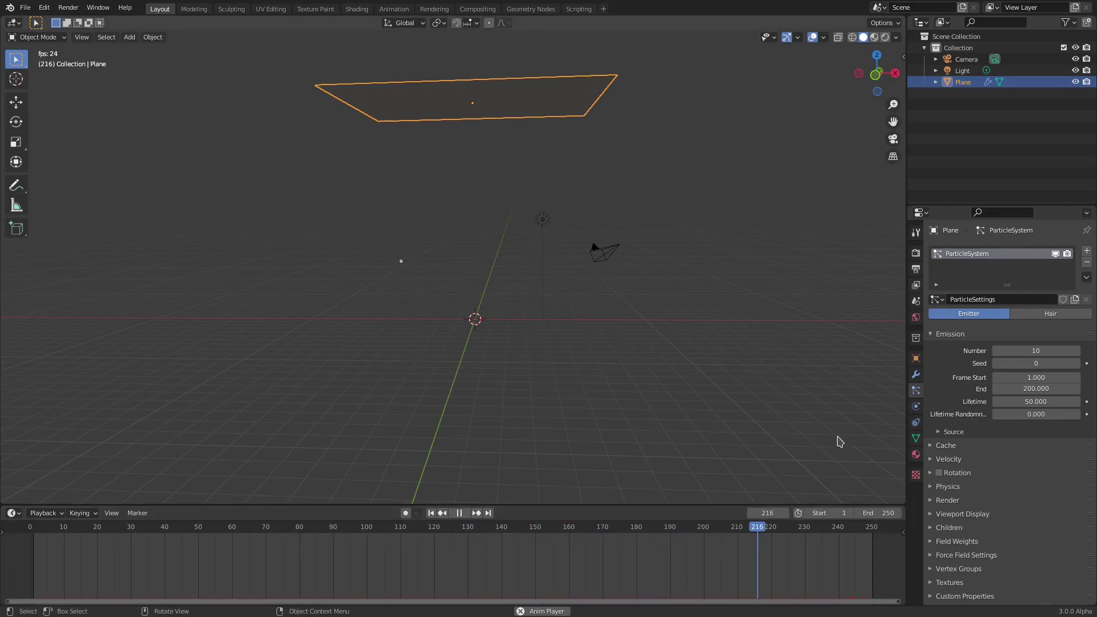
Reset the particle Number to 1000 and raise the Seed to 5
{"action": "left_click", "coordinate": [1025, 352]}
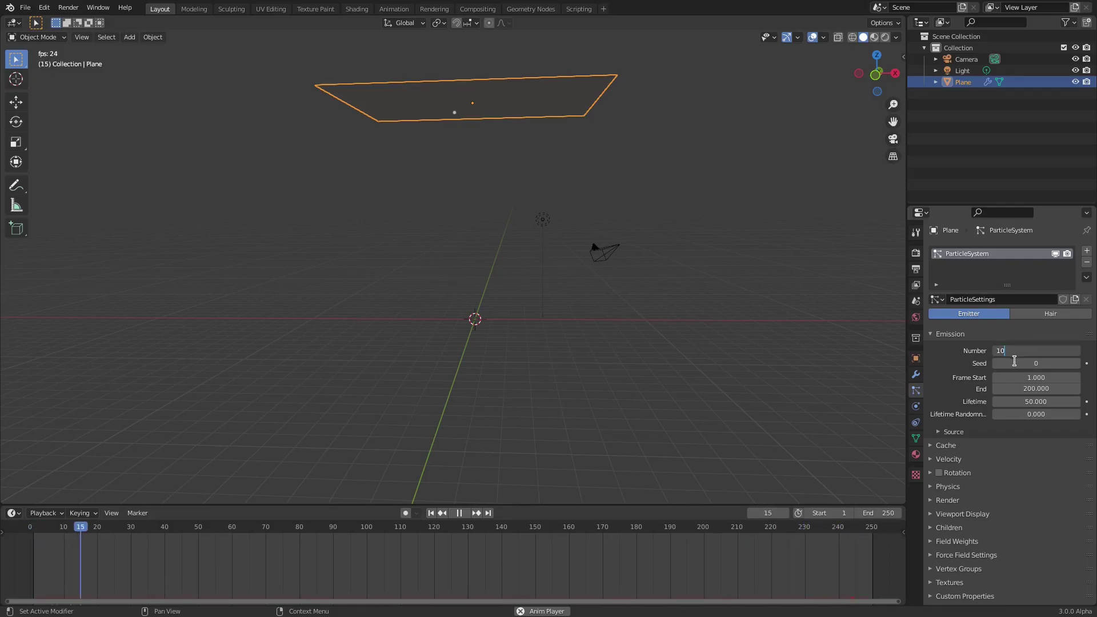
{"action": "key", "text": "Return"}
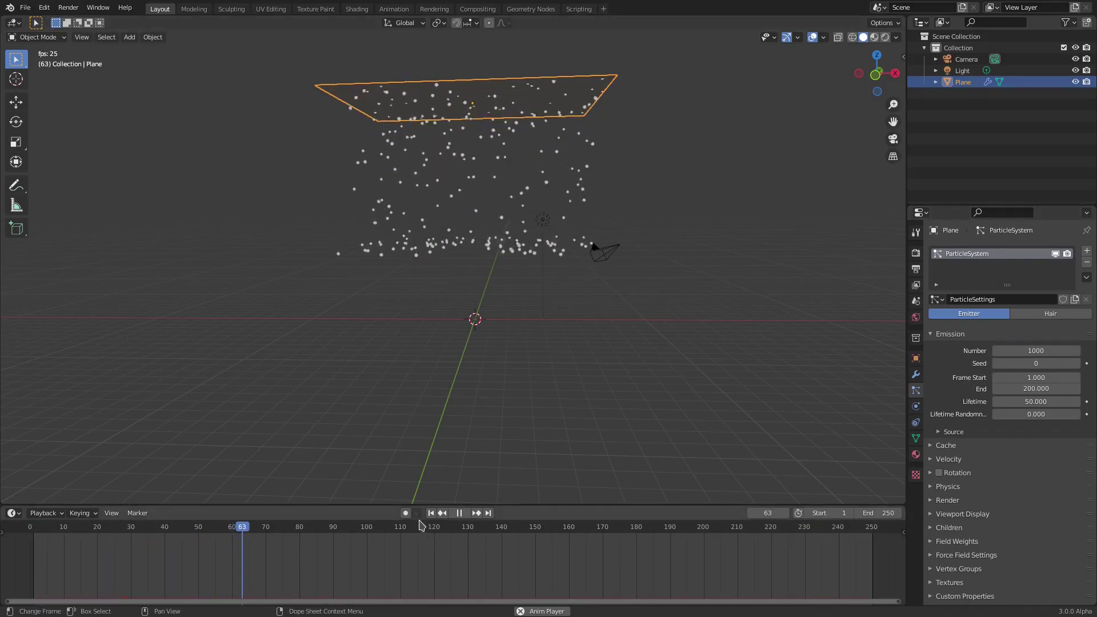
{"action": "left_click", "coordinate": [1078, 364]}
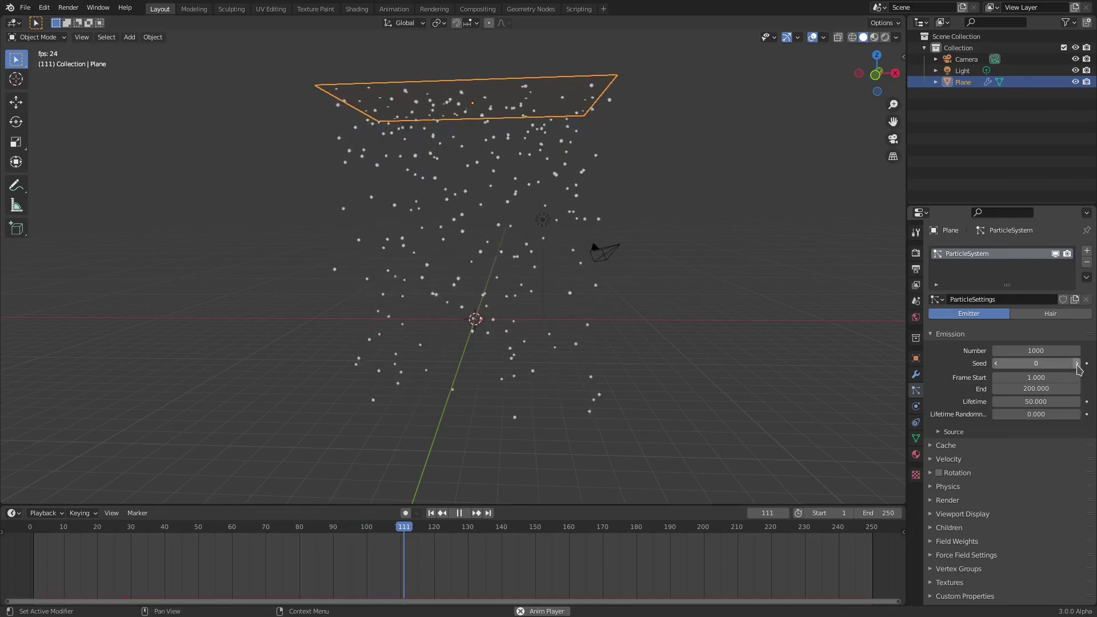
{"action": "left_click", "coordinate": [1078, 364]}
{"action": "left_click", "coordinate": [1078, 364]}
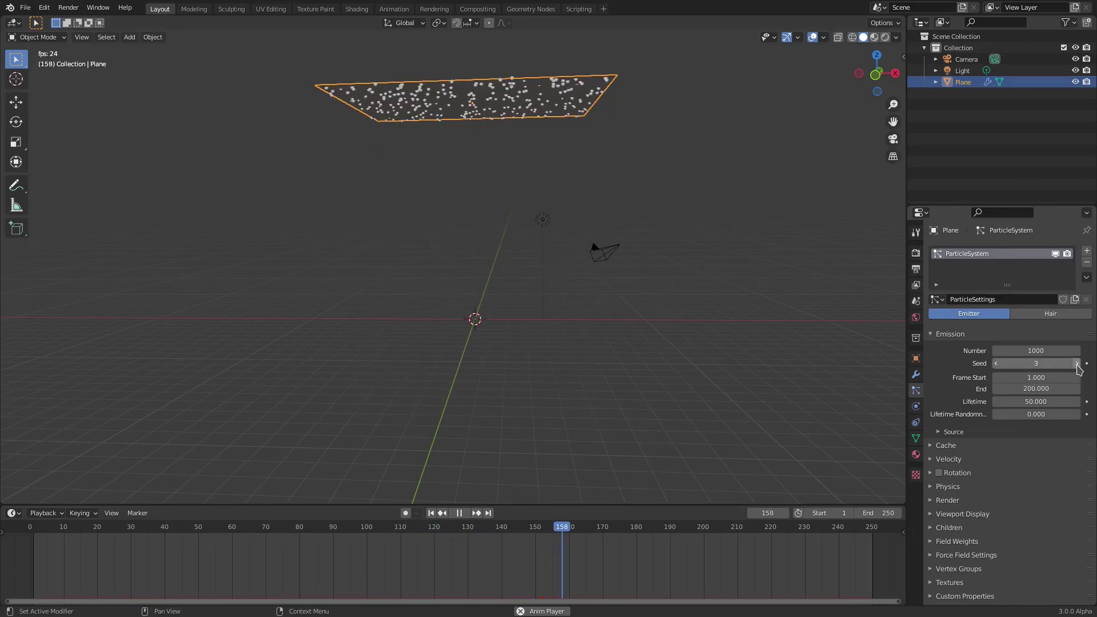
{"action": "left_click", "coordinate": [1078, 364]}
{"action": "left_click", "coordinate": [1078, 364]}
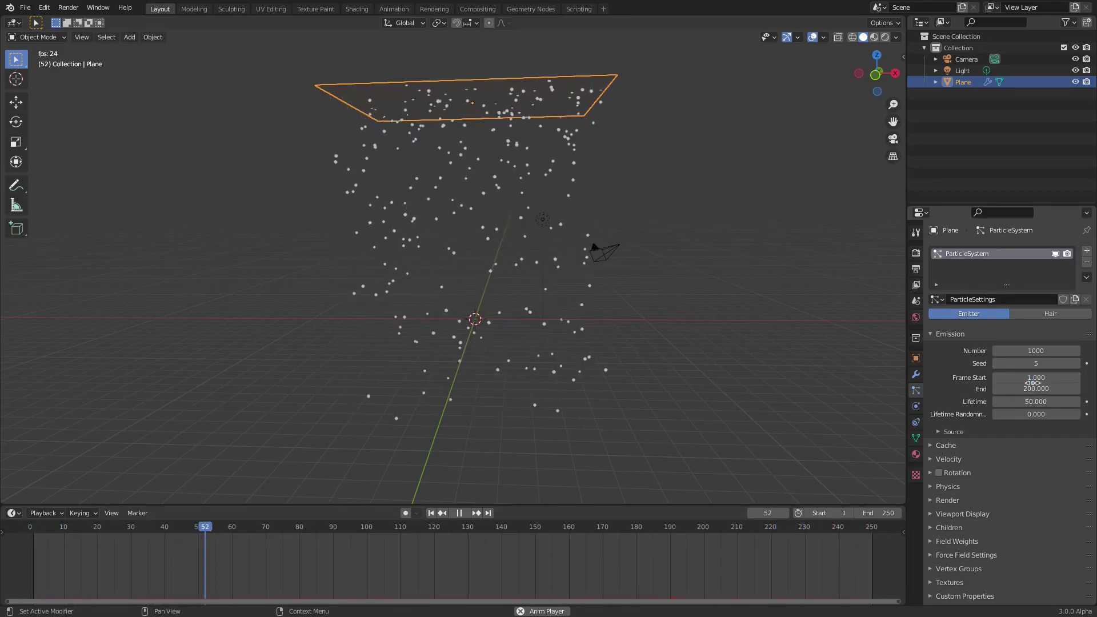
Set the emission End frame to 50 and replay from the first frame
{"action": "left_click_drag", "start_coordinate": [1036, 389], "coordinate": [971, 388]}
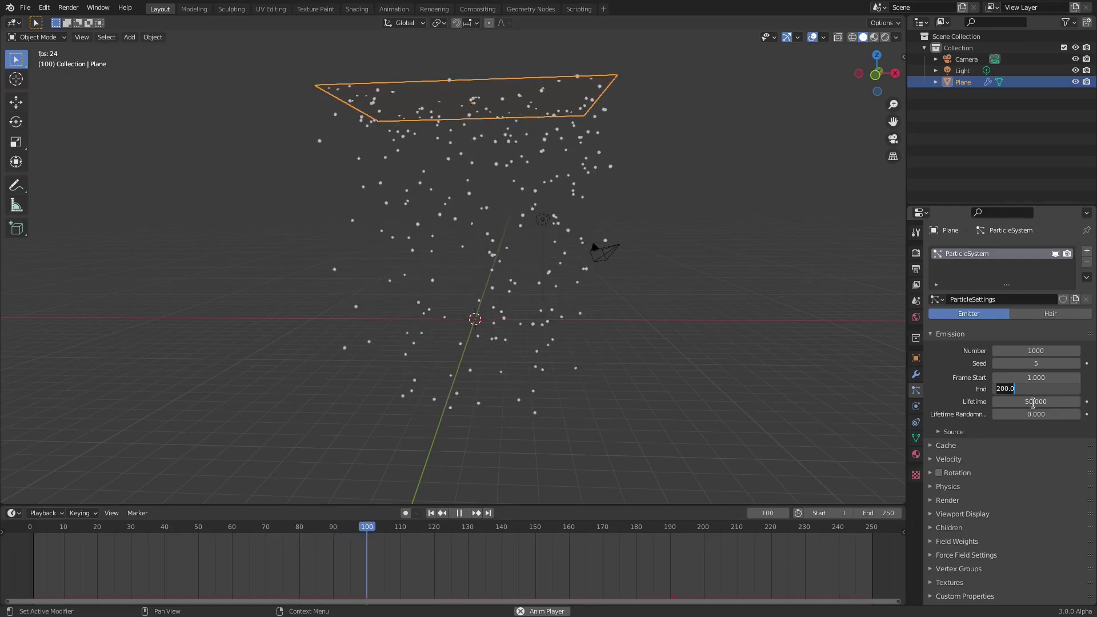
{"action": "key", "text": "space"}
{"action": "key", "text": "shift+Left"}
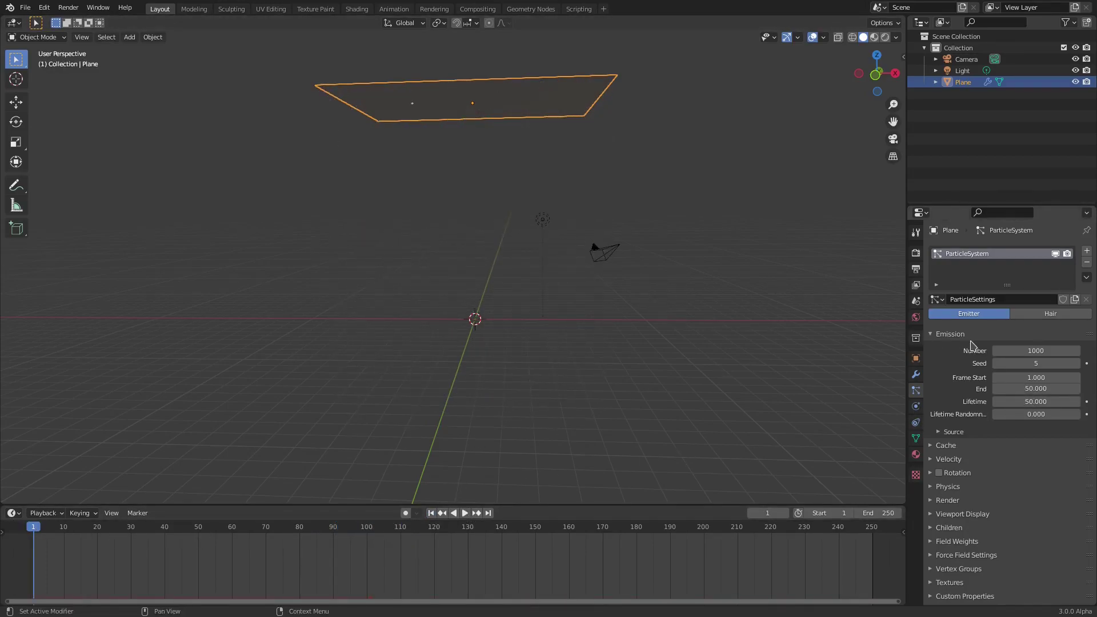
{"action": "left_click", "coordinate": [466, 513]}
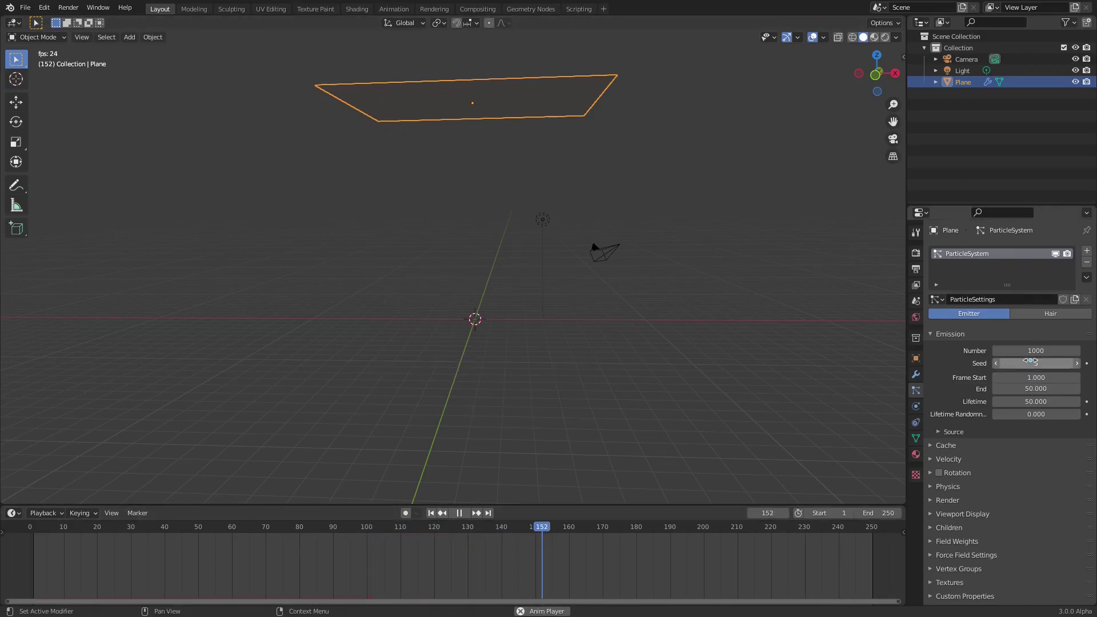
{"action": "left_click", "coordinate": [1046, 388]}
Enter 5 as the emission End frame and replay the animation
{"action": "type", "text": "5"}
{"action": "key", "text": "Return"}
{"action": "key", "text": "Escape"}
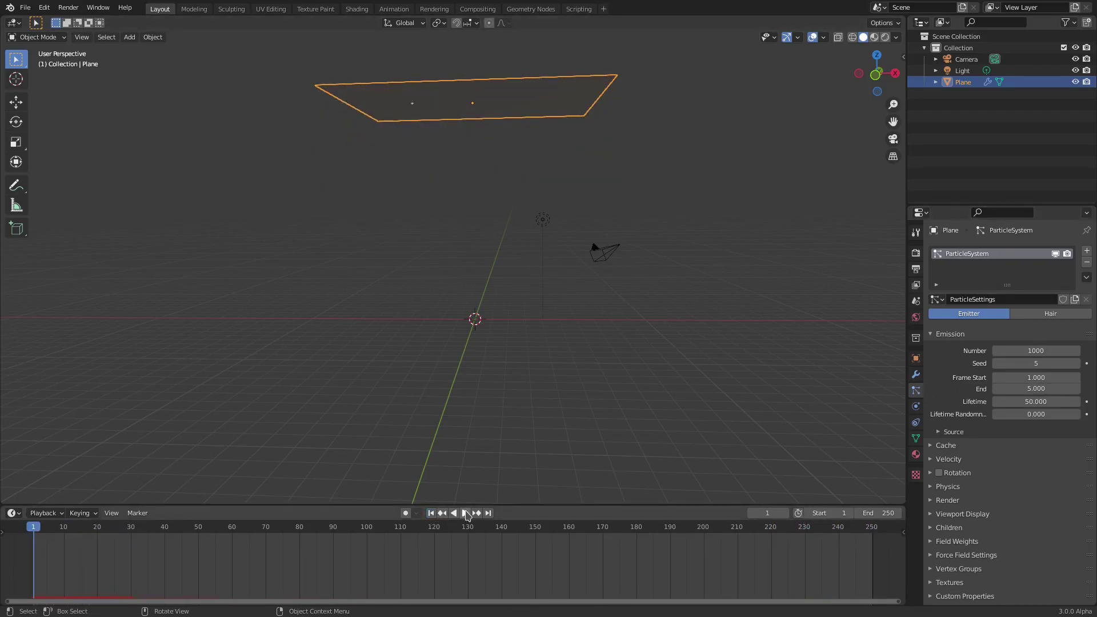
{"action": "left_click", "coordinate": [465, 513]}
{"action": "middle_click_drag", "start_coordinate": [551, 369], "coordinate": [514, 268]}
{"action": "scroll", "coordinate": [441, 277], "scroll_direction": "down", "scroll_amount": 4}
{"action": "scroll", "coordinate": [432, 317], "scroll_direction": "up", "scroll_amount": 5}
{"action": "middle_click_drag", "start_coordinate": [432, 318], "coordinate": [509, 473], "text": "ctrl"}
{"action": "left_click", "coordinate": [433, 514]}
{"action": "left_click", "coordinate": [466, 514]}
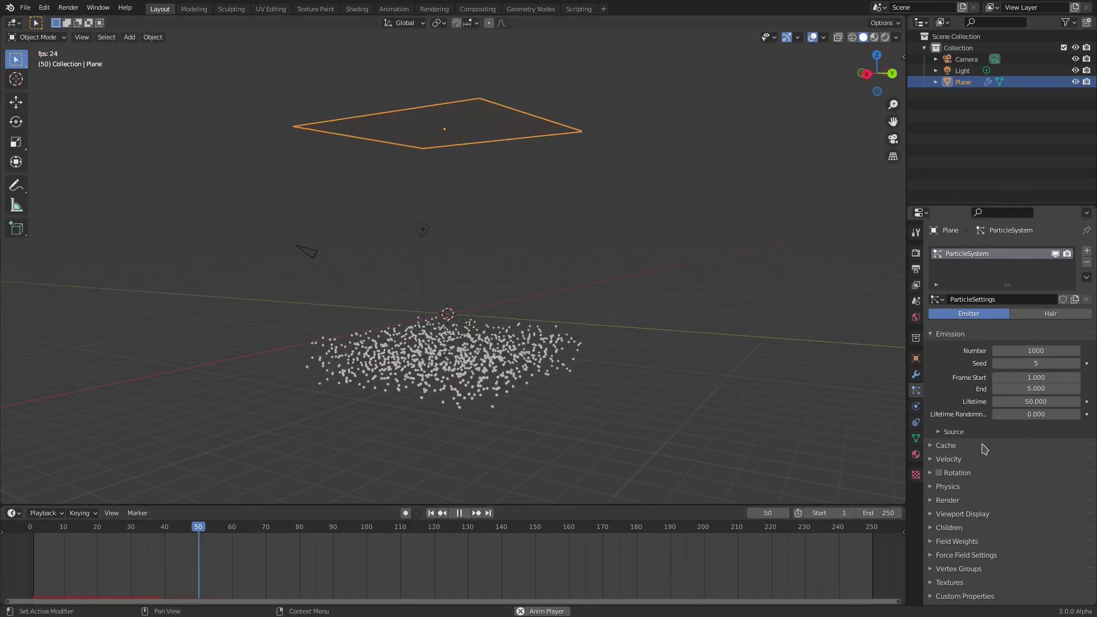
{"action": "key", "text": "space"}
Set the emission End frame back to 200 and replay from the start
{"action": "left_click", "coordinate": [1047, 388]}
{"action": "key", "text": "Return"}
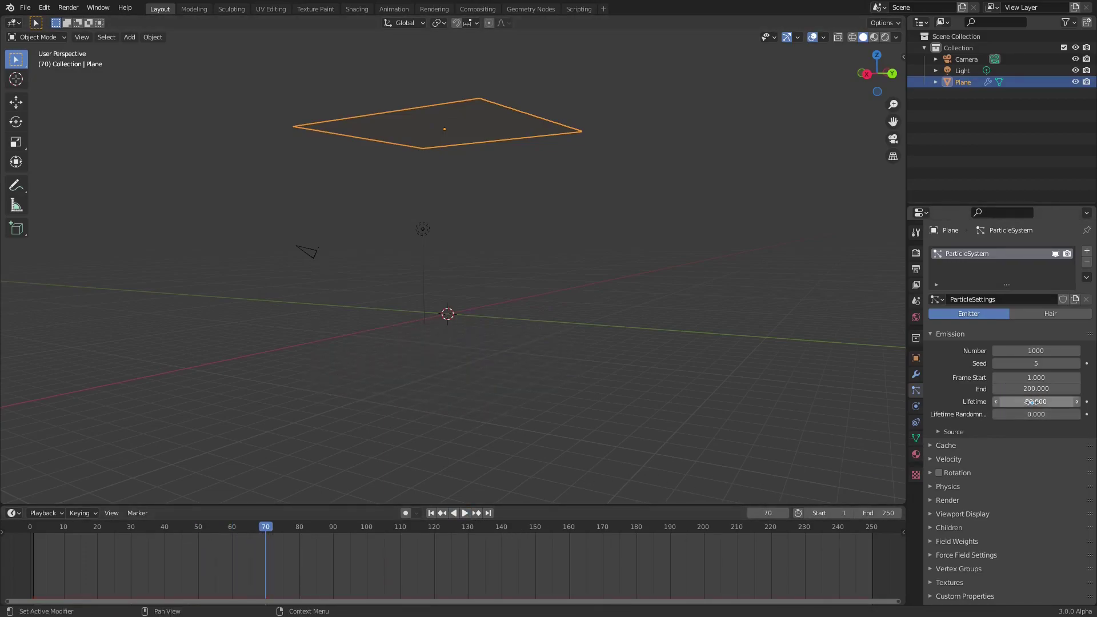
{"action": "key", "text": "shift+Left"}
{"action": "left_click", "coordinate": [465, 517]}
{"action": "scroll", "coordinate": [566, 436], "scroll_direction": "down", "scroll_amount": 1}
{"action": "middle_click_drag", "start_coordinate": [657, 383], "coordinate": [497, 360]}
{"action": "key", "text": "space"}
Set particle Lifetime to 200 and watch the playback from several angles
{"action": "left_click", "coordinate": [1044, 402]}
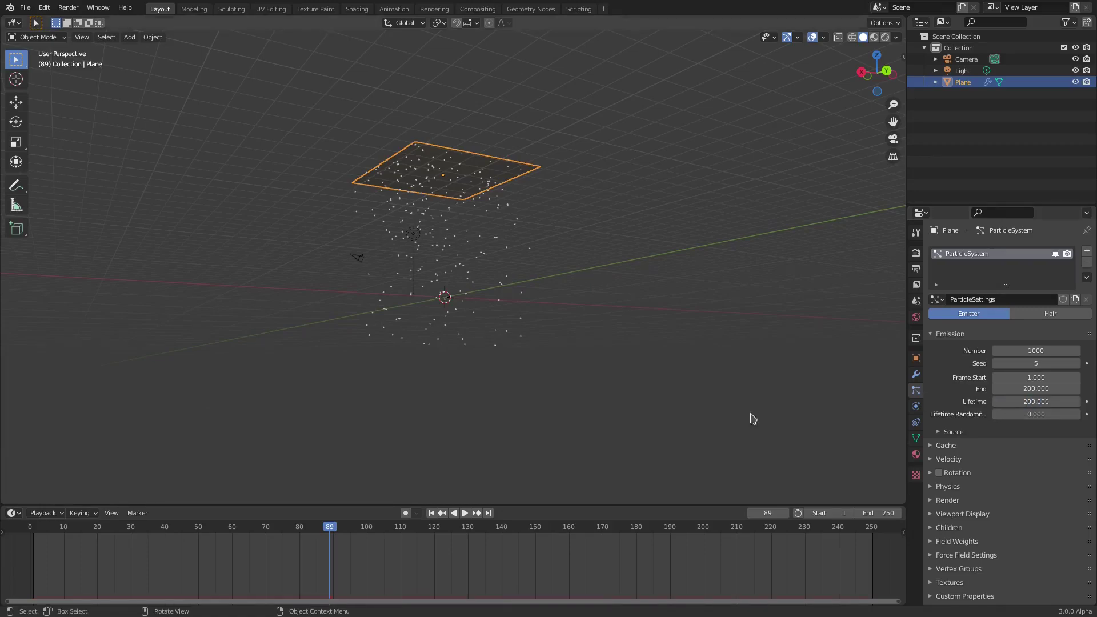
{"action": "left_click", "coordinate": [461, 513]}
{"action": "middle_click_drag", "start_coordinate": [607, 399], "coordinate": [628, 411]}
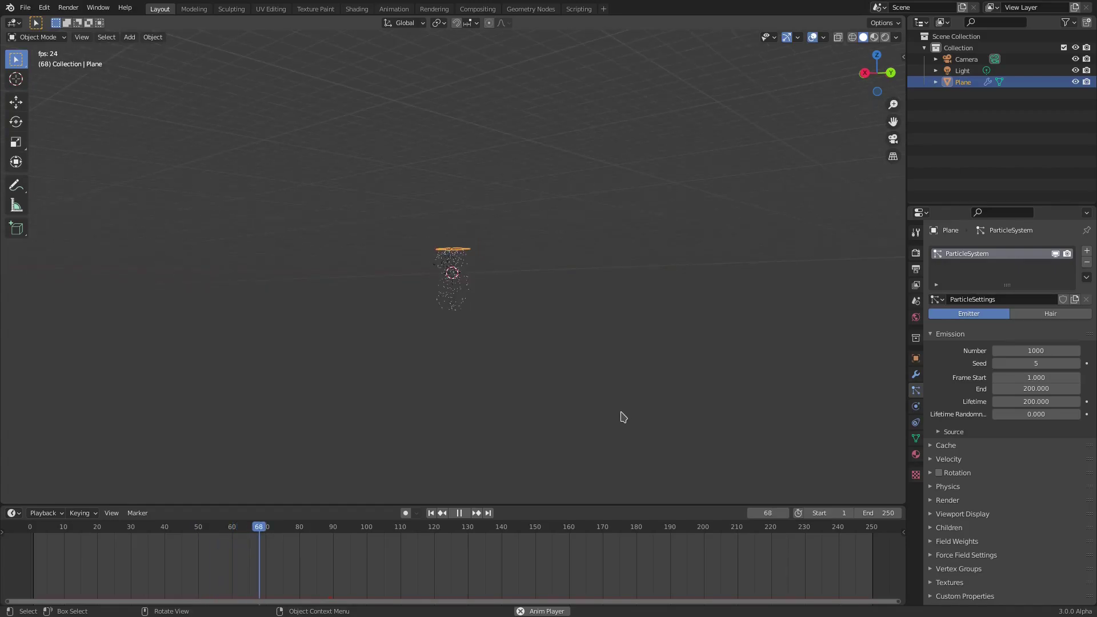
{"action": "middle_click_drag", "start_coordinate": [553, 448], "coordinate": [553, 426]}
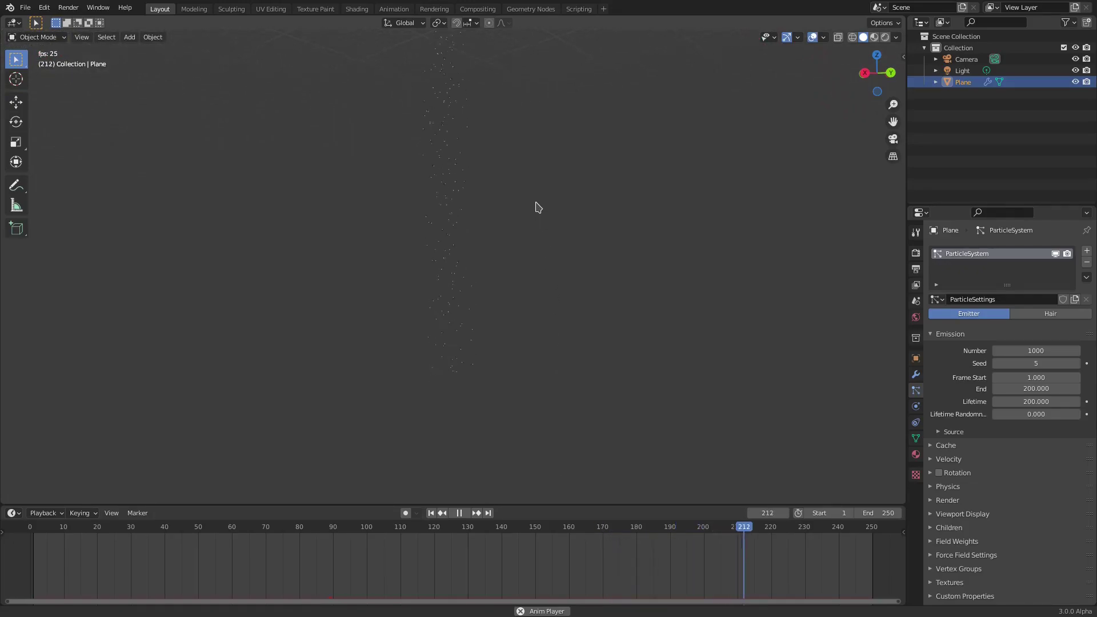
{"action": "mouse_move", "coordinate": [519, 307]}
{"action": "middle_mouse_down"}
{"action": "mouse_move", "coordinate": [515, 88]}
{"action": "mouse_move", "coordinate": [460, 321]}
{"action": "mouse_move", "coordinate": [460, 146]}
{"action": "mouse_move", "coordinate": [485, 247]}
{"action": "mouse_move", "coordinate": [515, 286]}
{"action": "mouse_move", "coordinate": [456, 303]}
{"action": "mouse_move", "coordinate": [525, 308]}
{"action": "middle_mouse_up"}
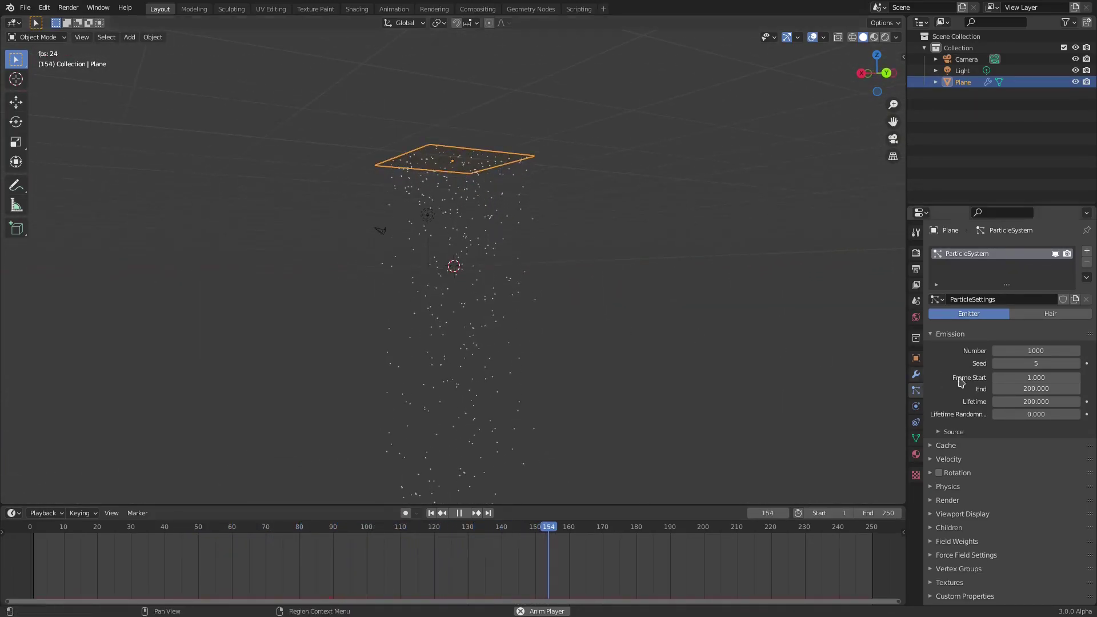
Try a particle Lifetime of 10 and view the result
{"action": "left_click", "coordinate": [1050, 403]}
{"action": "type", "text": "10"}
{"action": "key", "text": "Return"}
{"action": "scroll", "coordinate": [554, 321], "scroll_direction": "up", "scroll_amount": 3}
{"action": "middle_click_drag", "start_coordinate": [554, 320], "coordinate": [604, 318]}
{"action": "scroll", "coordinate": [571, 301], "scroll_direction": "up", "scroll_amount": 2}
{"action": "scroll", "coordinate": [828, 353], "scroll_direction": "down", "scroll_amount": 3}
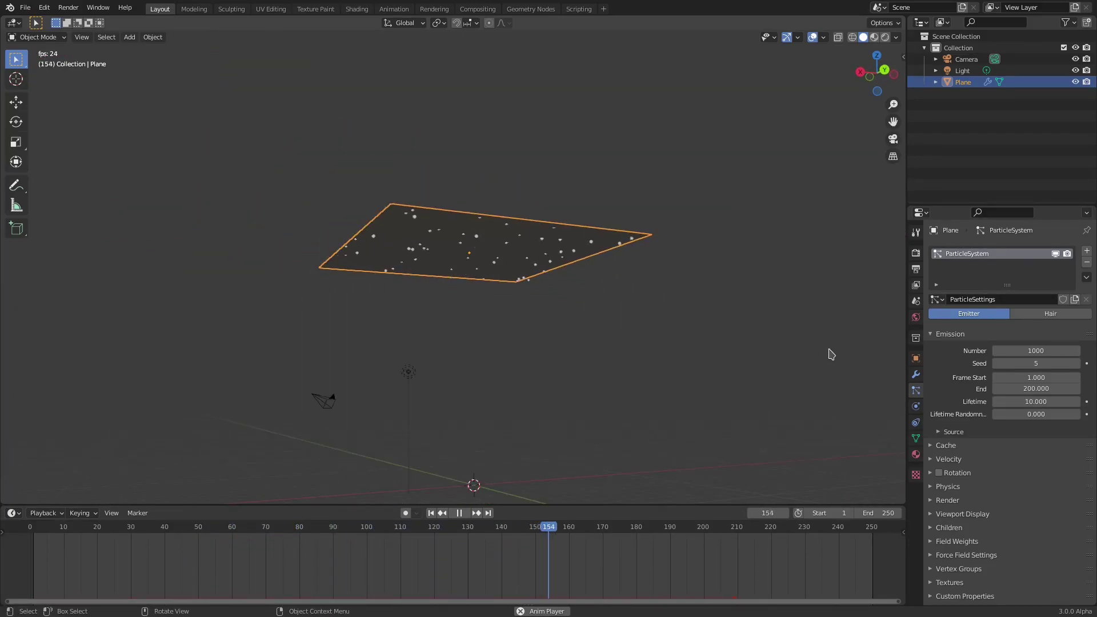
Return Lifetime to 200, then settle on 50 with Lifetime Randomness 1.000
{"action": "left_click", "coordinate": [1050, 401]}
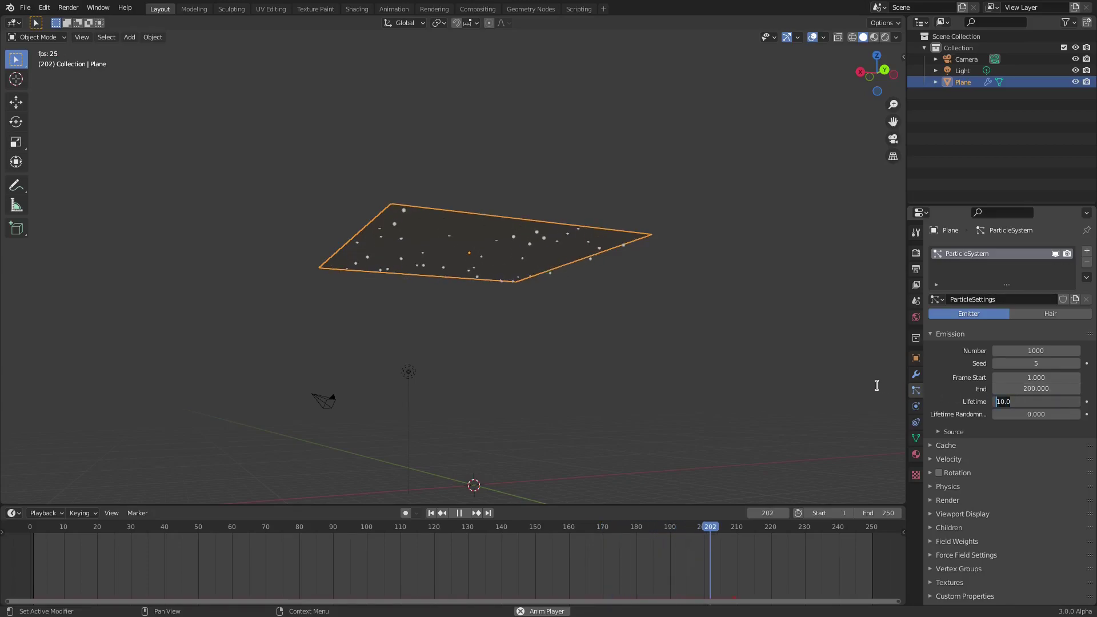
{"action": "key", "text": "Return"}
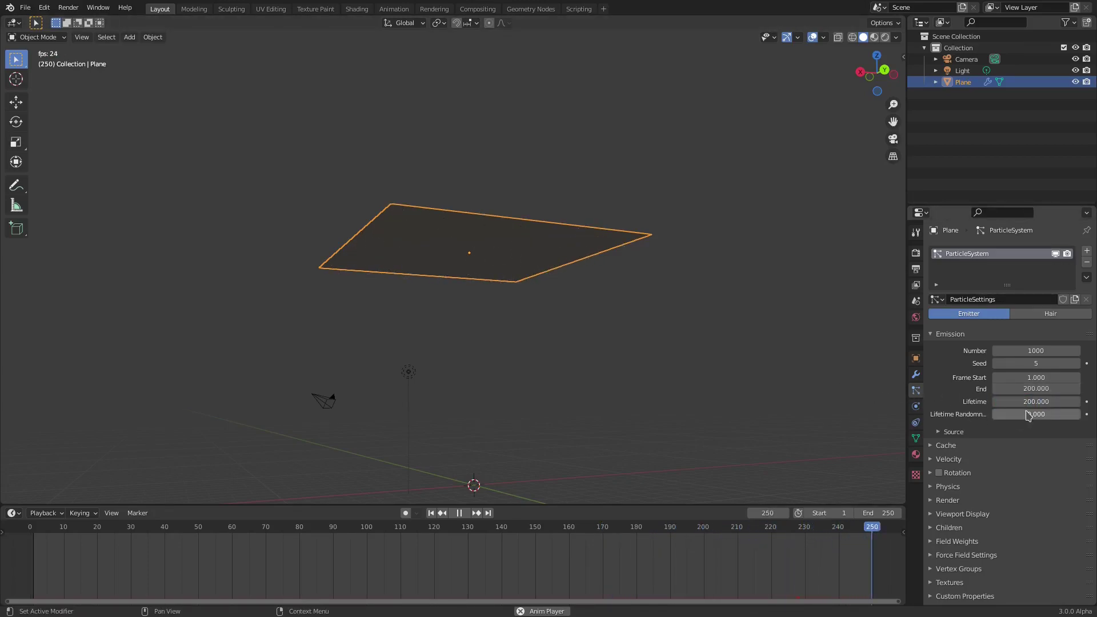
{"action": "scroll", "coordinate": [691, 411], "scroll_direction": "down", "scroll_amount": 5}
{"action": "middle_click_drag", "start_coordinate": [691, 411], "coordinate": [679, 147]}
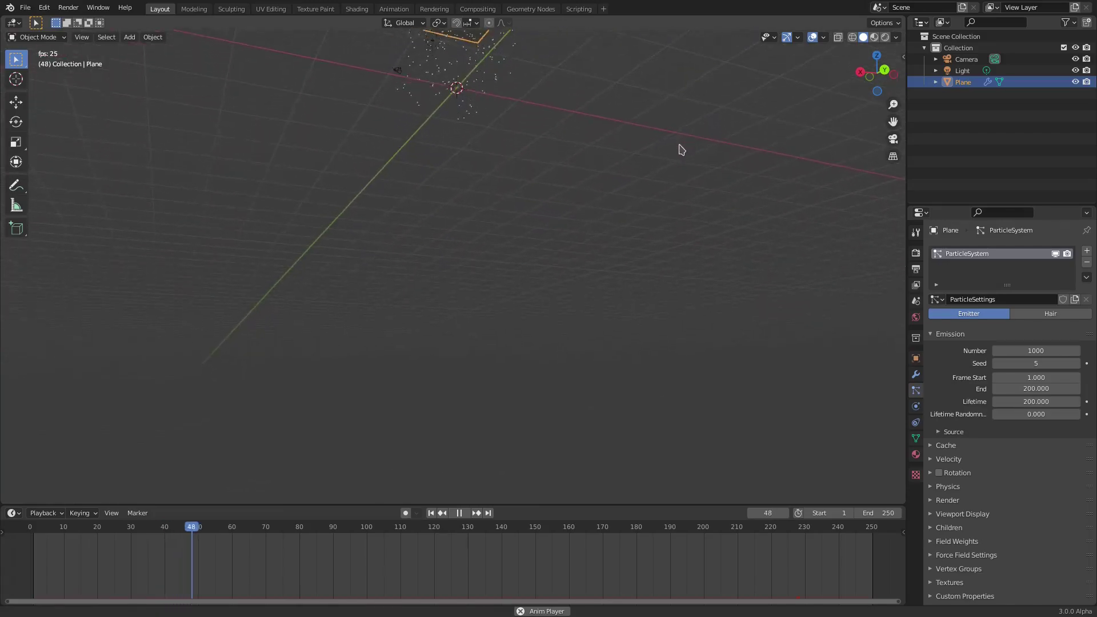
{"action": "left_click", "coordinate": [1041, 401]}
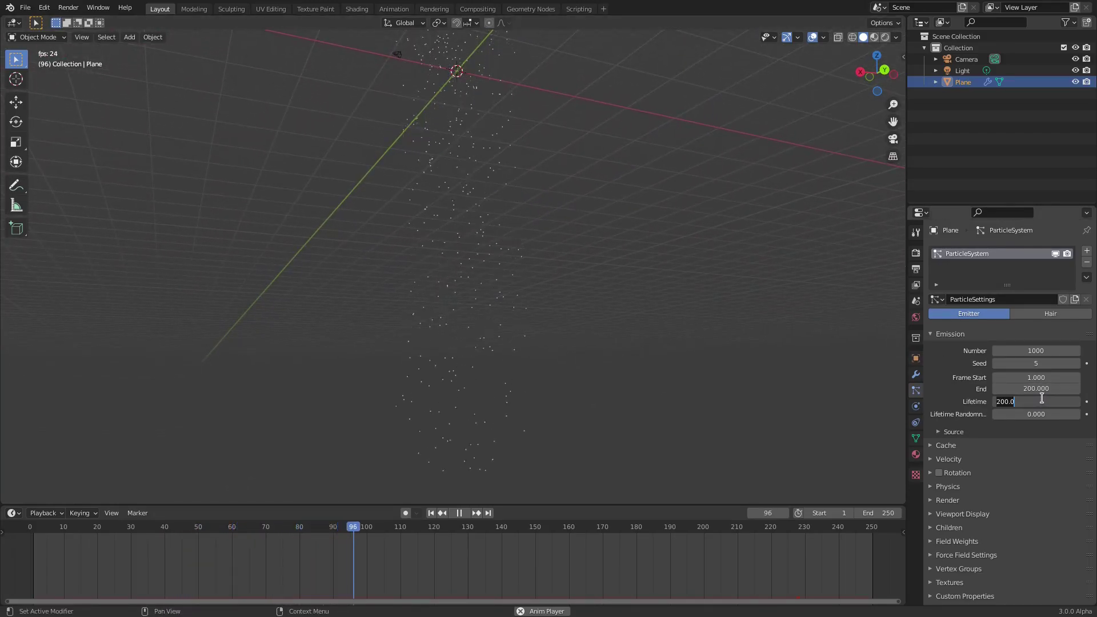
{"action": "key", "text": "Return"}
{"action": "key", "text": "shift+Left"}
{"action": "middle_click_drag", "start_coordinate": [448, 463], "coordinate": [483, 320]}
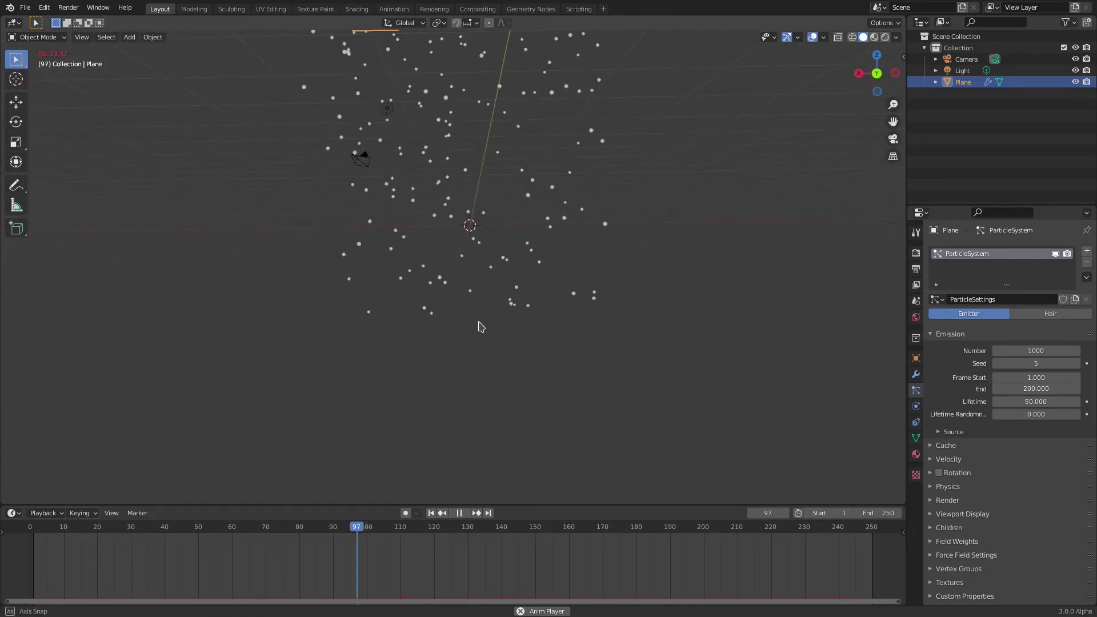
{"action": "left_click_drag", "start_coordinate": [1020, 414], "coordinate": [1075, 413]}
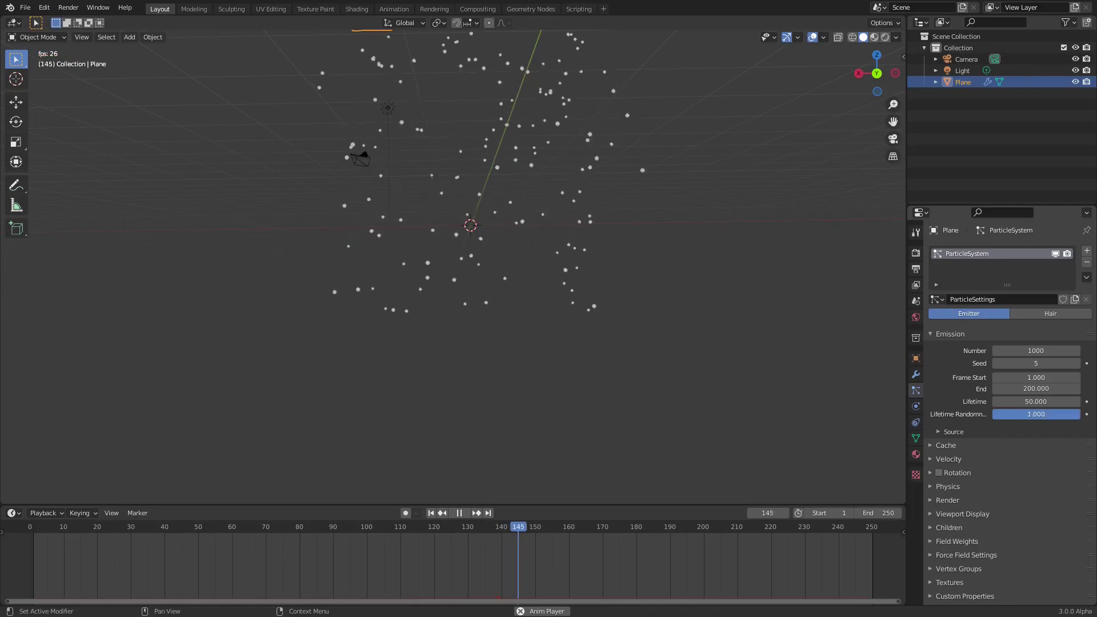
Set the particle Lifetime to 100 and replay from the start
{"action": "left_click", "coordinate": [431, 512]}
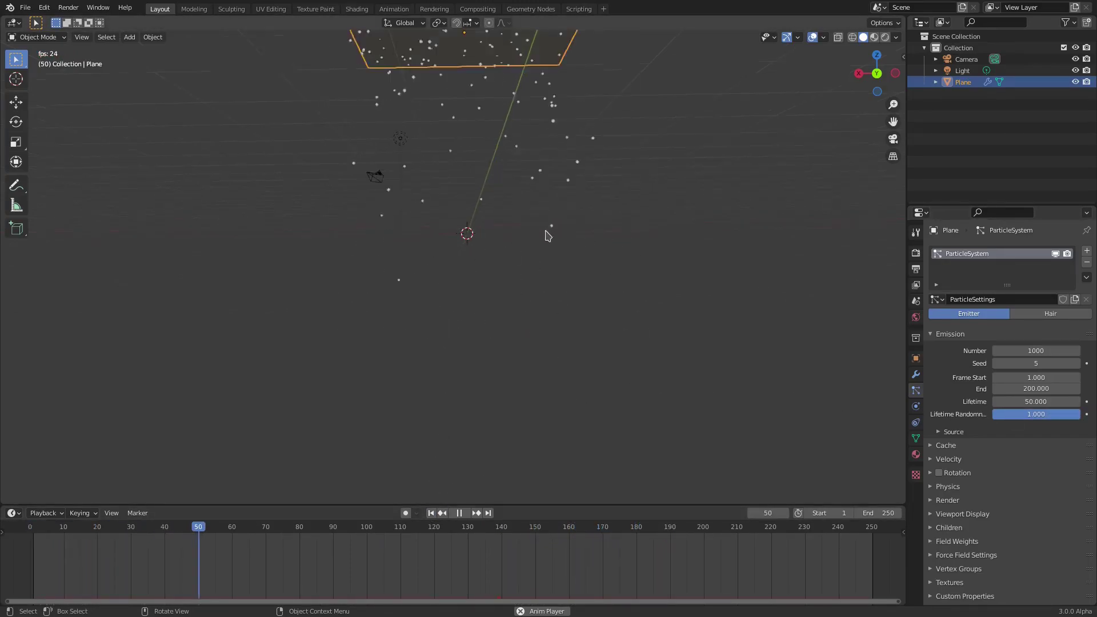
{"action": "middle_click_drag", "start_coordinate": [543, 301], "coordinate": [389, 195]}
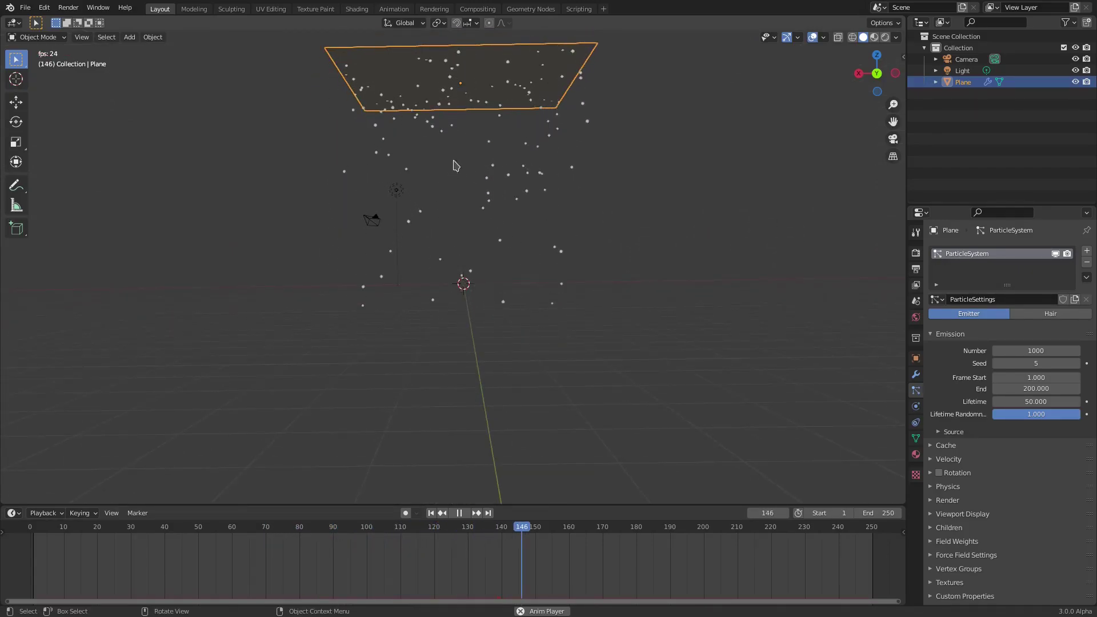
{"action": "middle_click_drag", "start_coordinate": [535, 305], "coordinate": [576, 297]}
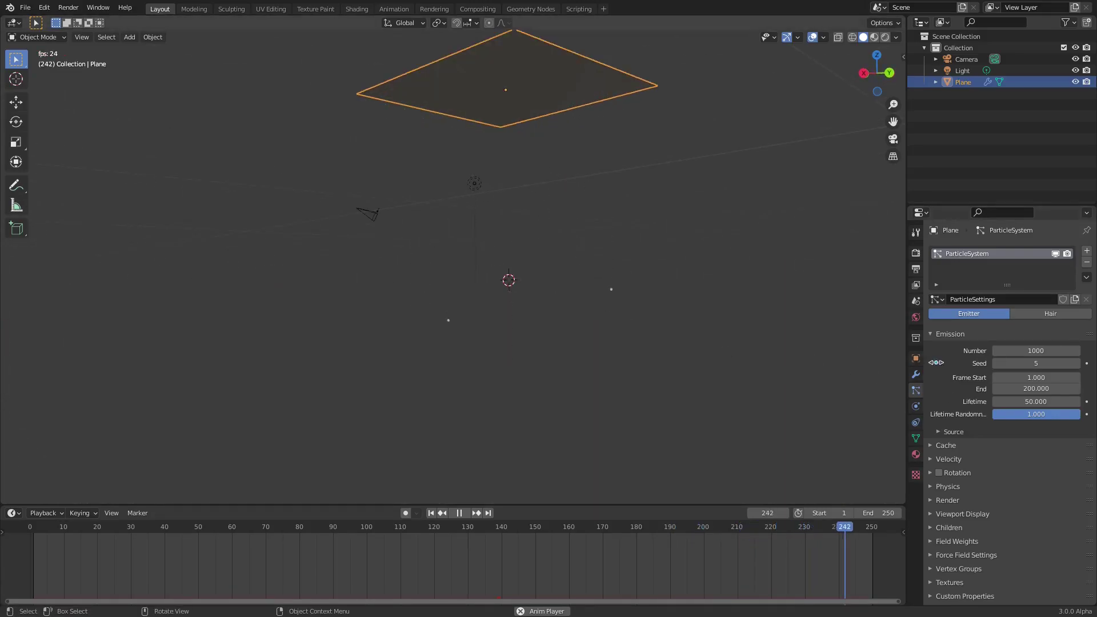
{"action": "left_click", "coordinate": [1049, 403]}
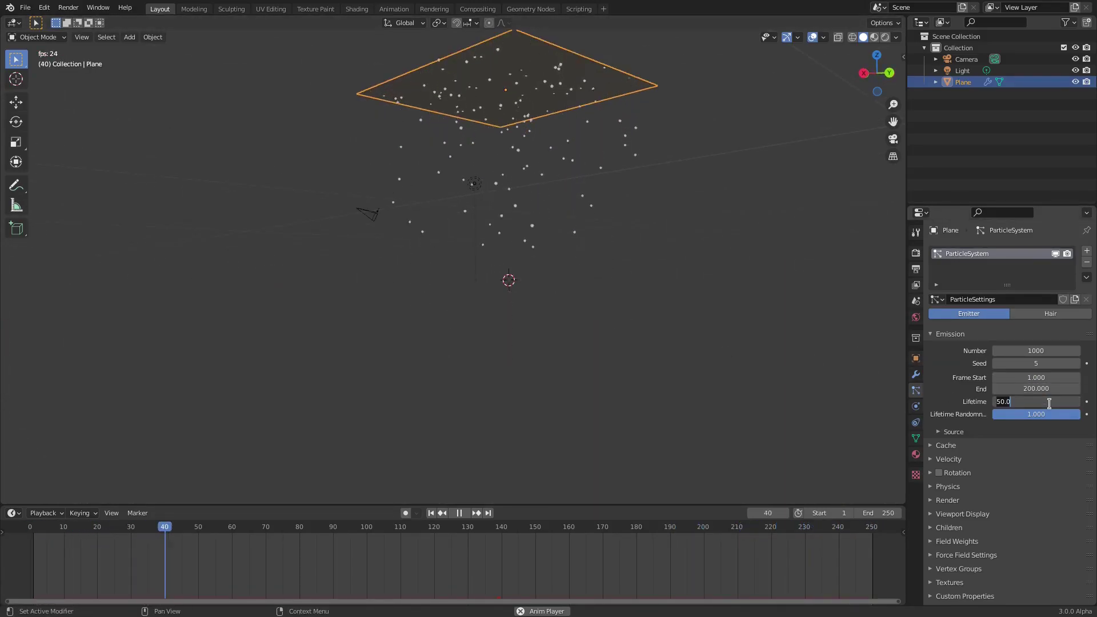
{"action": "type", "text": "100"}
{"action": "key", "text": "Return"}
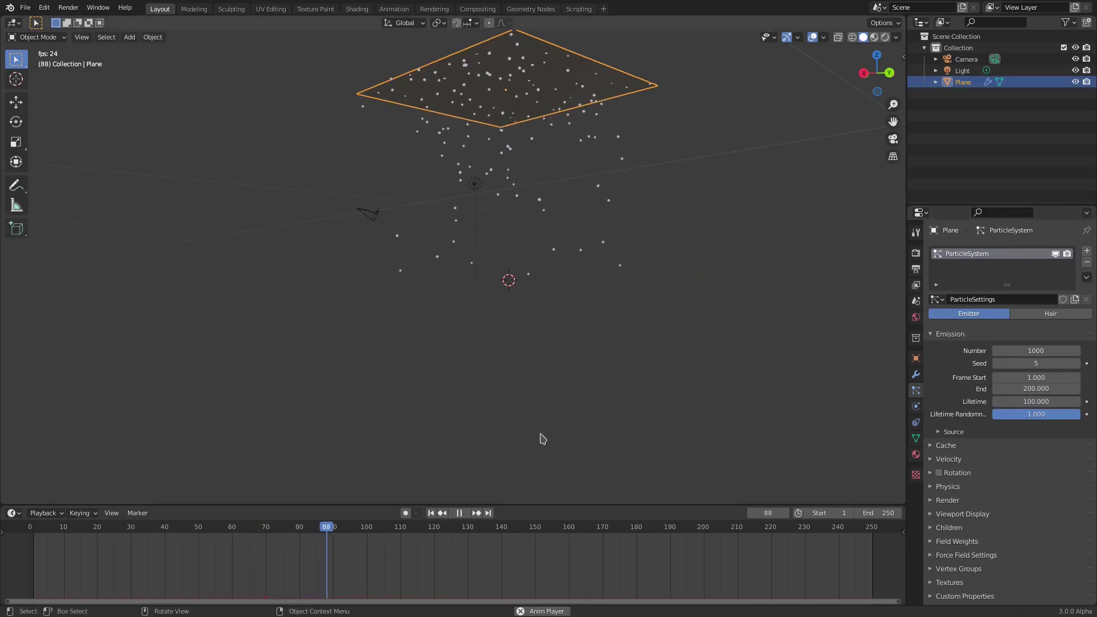
{"action": "key", "text": "shift+Left"}
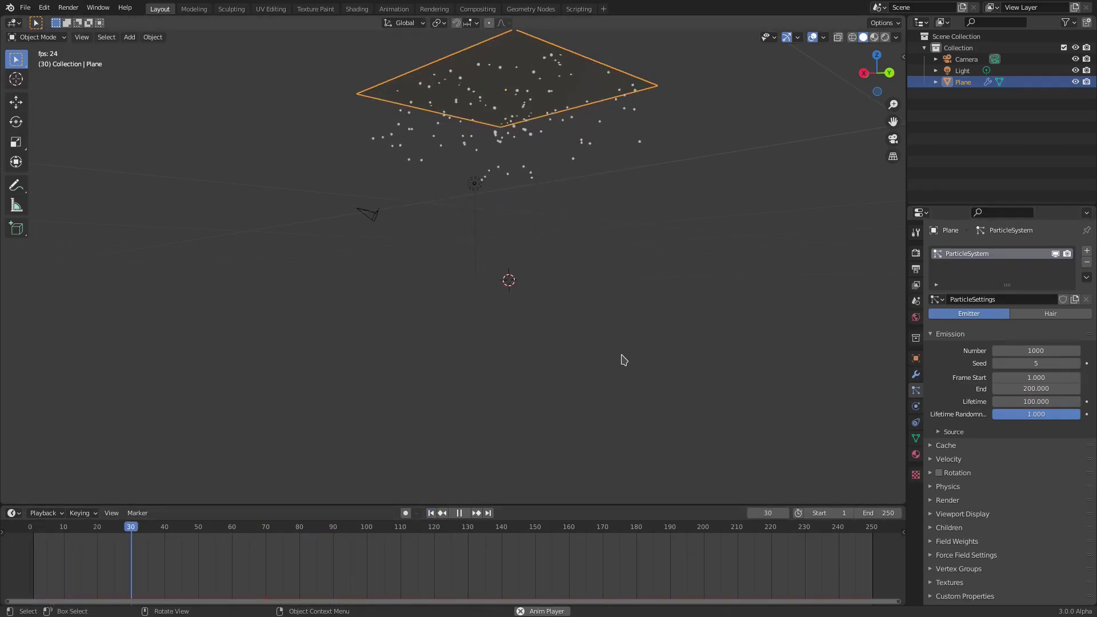
{"action": "middle_click_drag", "start_coordinate": [634, 363], "coordinate": [591, 308]}
{"action": "scroll", "coordinate": [591, 307], "scroll_direction": "down", "scroll_amount": 3}
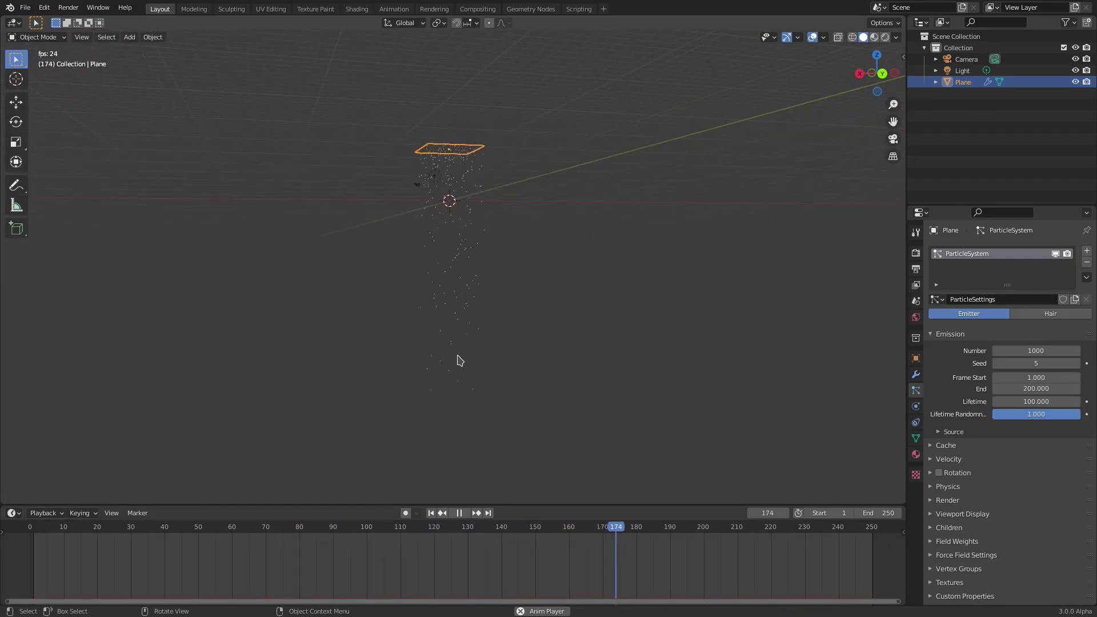
Expand the Source settings and keep the Distribution on Jittered
{"action": "right_click", "coordinate": [514, 513]}
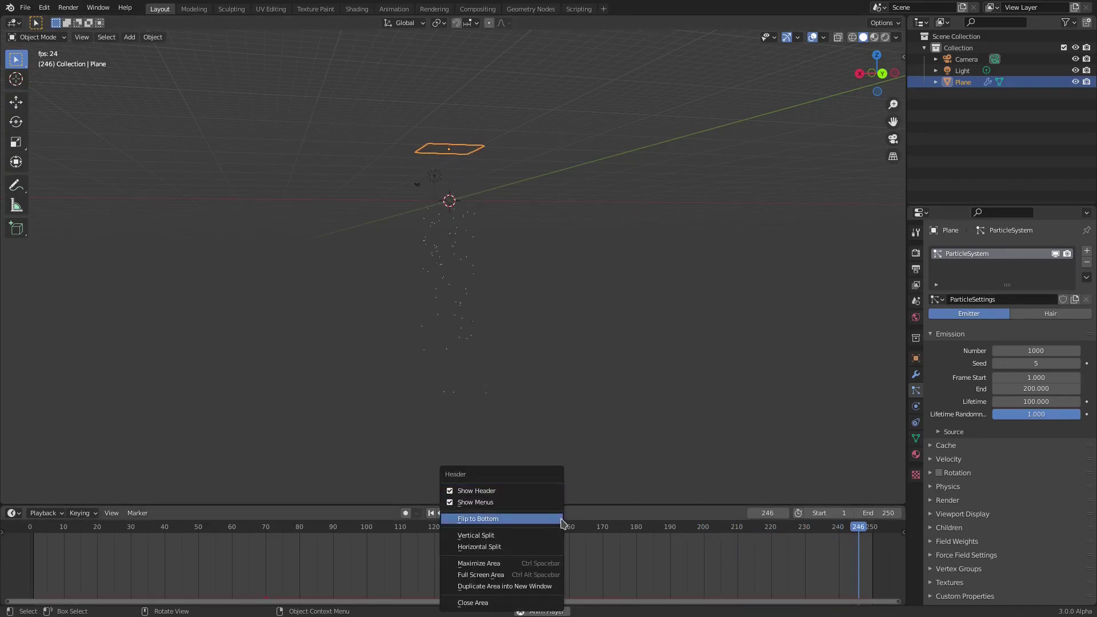
{"action": "left_click", "coordinate": [960, 433]}
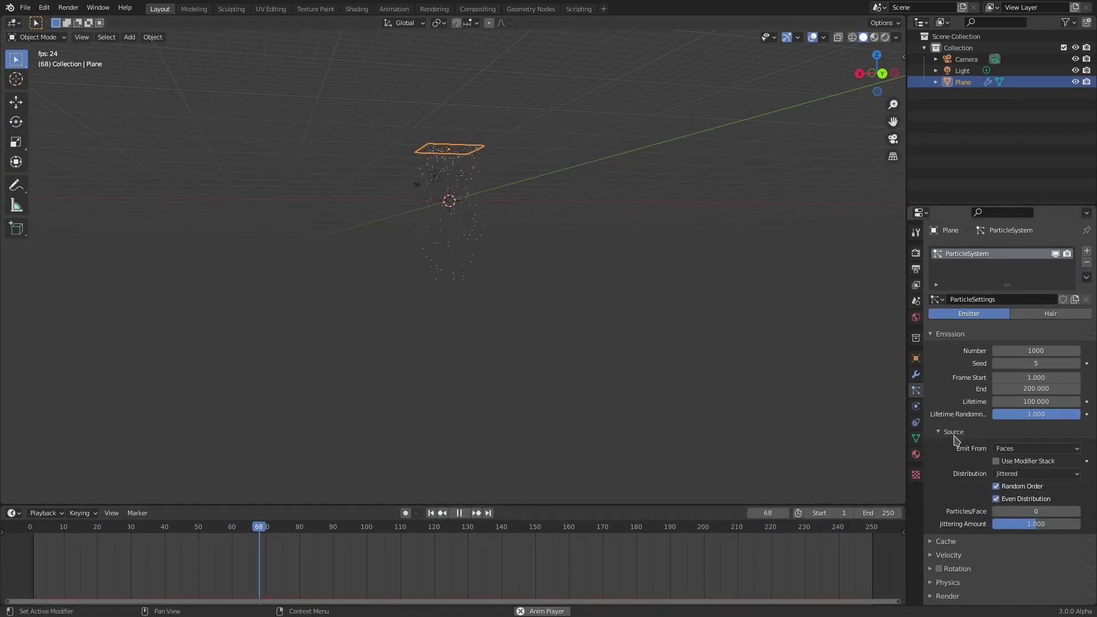
{"action": "left_click", "coordinate": [1030, 477]}
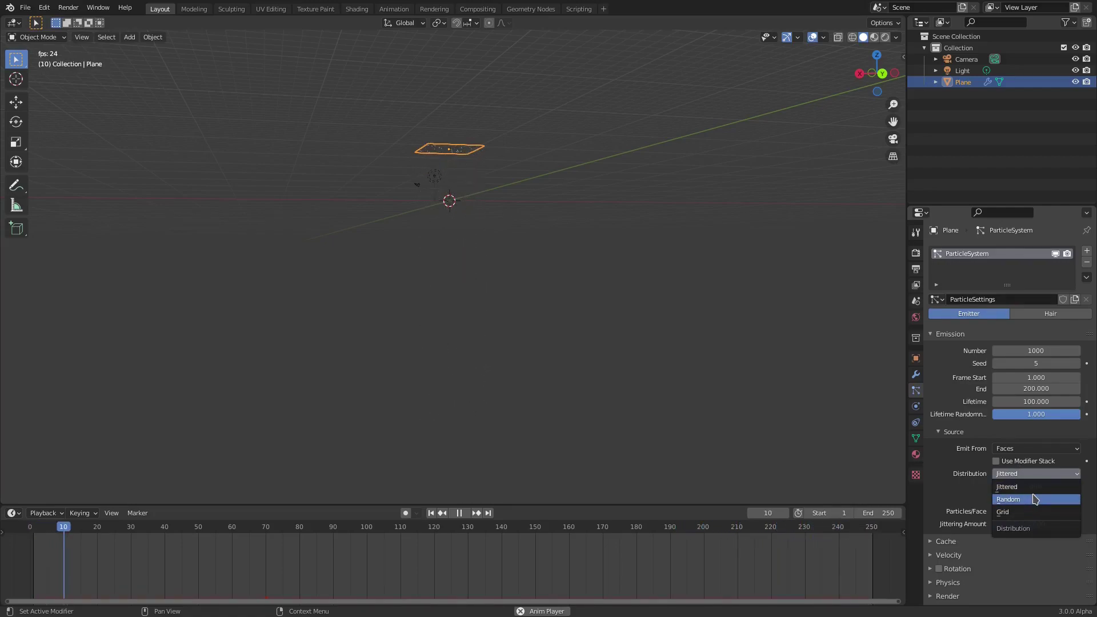
{"action": "left_click", "coordinate": [1022, 487]}
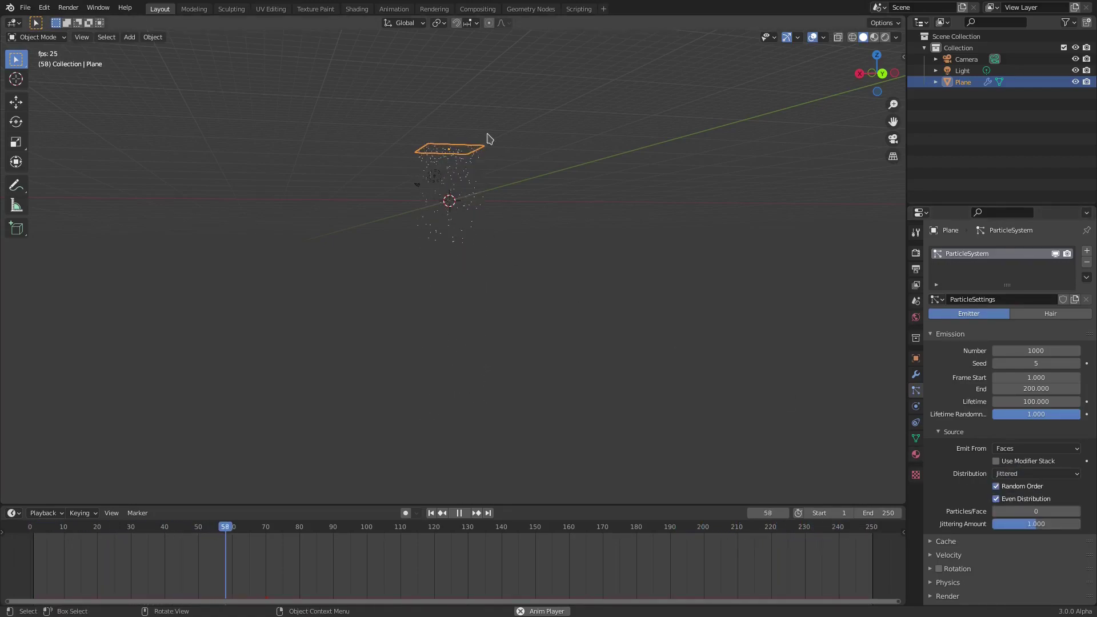
{"action": "middle_click_drag", "start_coordinate": [441, 153], "coordinate": [535, 320]}
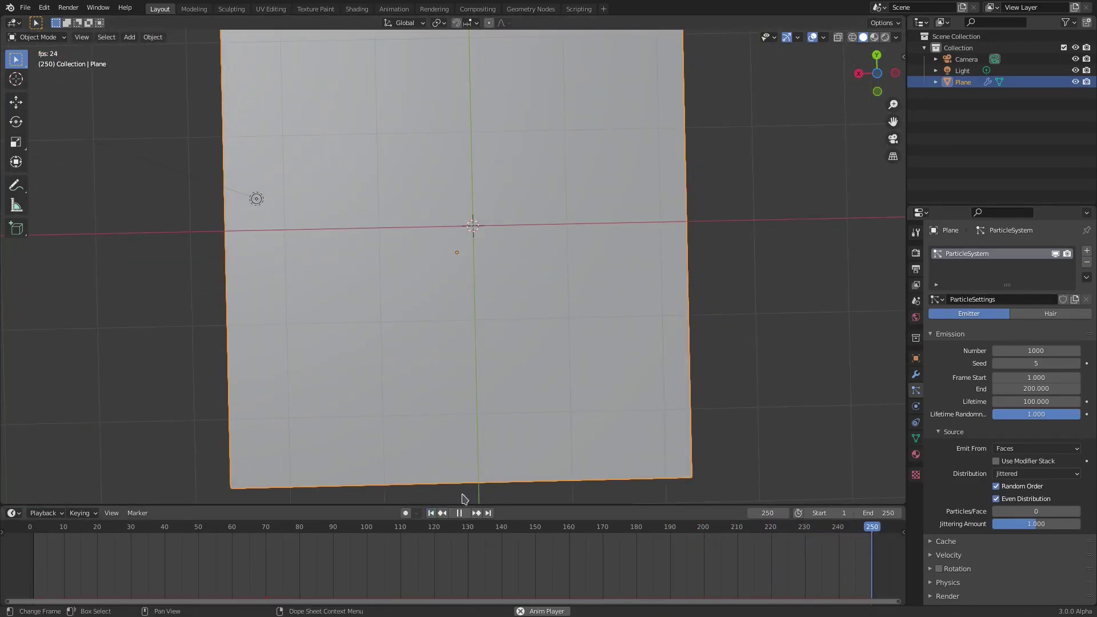
Raise the particle Seed from 5 to 10
{"action": "left_click", "coordinate": [1077, 364]}
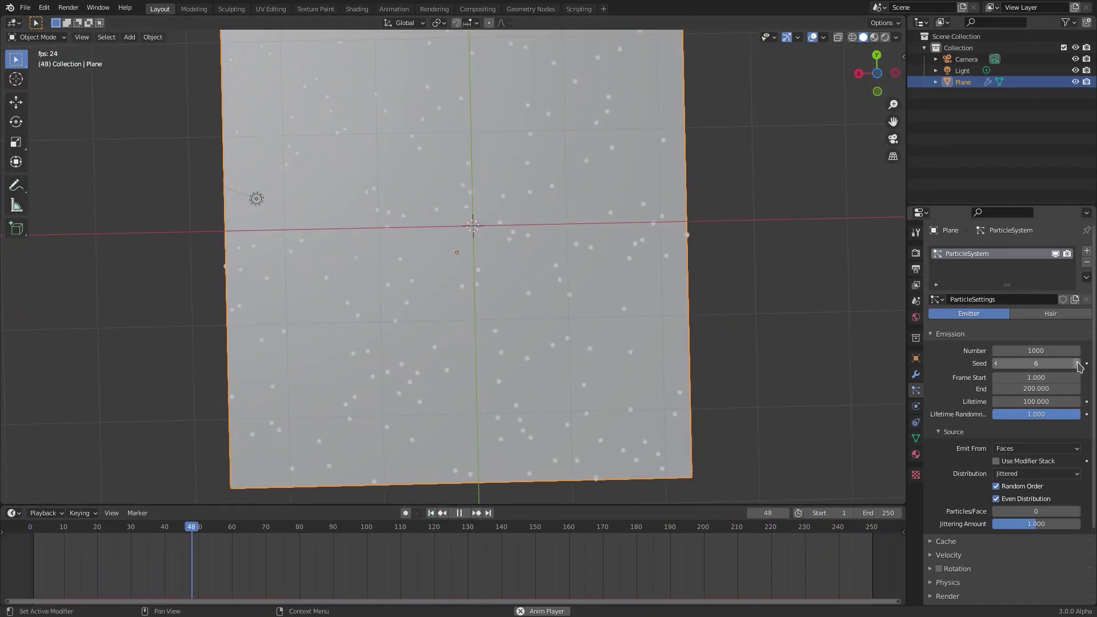
{"action": "left_click", "coordinate": [1077, 363]}
{"action": "left_click", "coordinate": [1077, 363]}
{"action": "left_click", "coordinate": [1077, 363]}
{"action": "left_click", "coordinate": [1077, 364]}
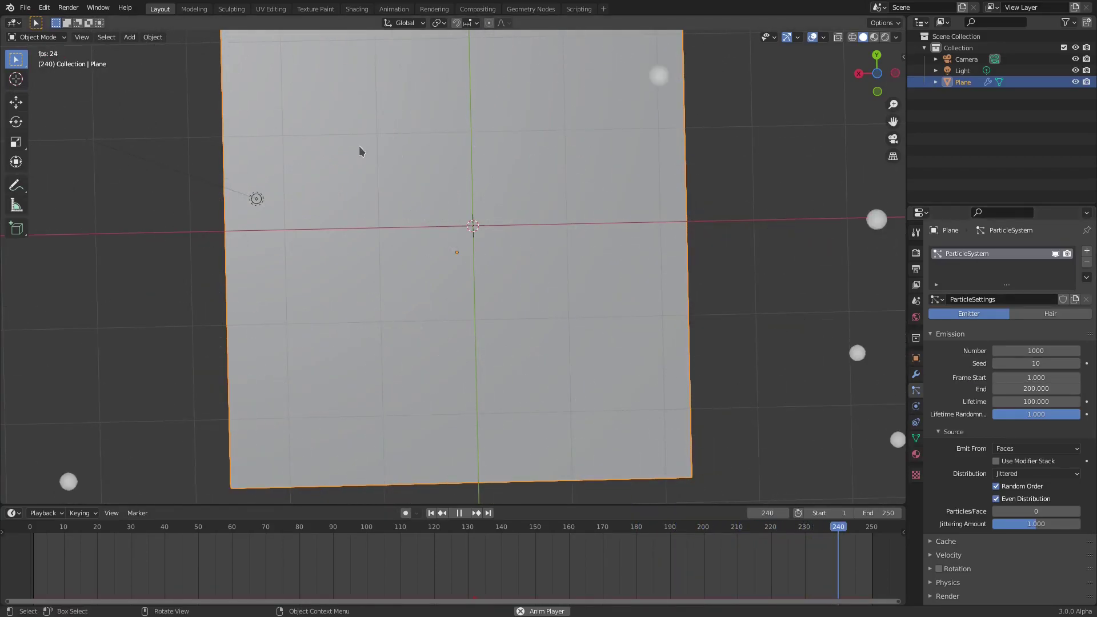
Switch the particle Distribution to Random, then to Grid
{"action": "left_click", "coordinate": [1036, 473]}
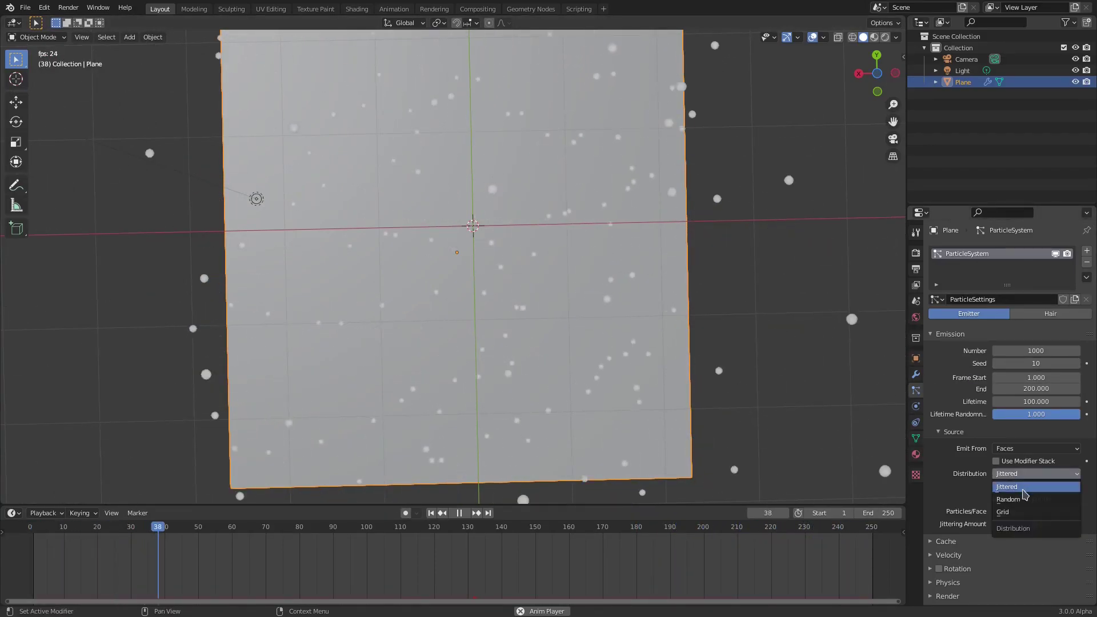
{"action": "left_click", "coordinate": [1023, 486]}
{"action": "left_click", "coordinate": [432, 513]}
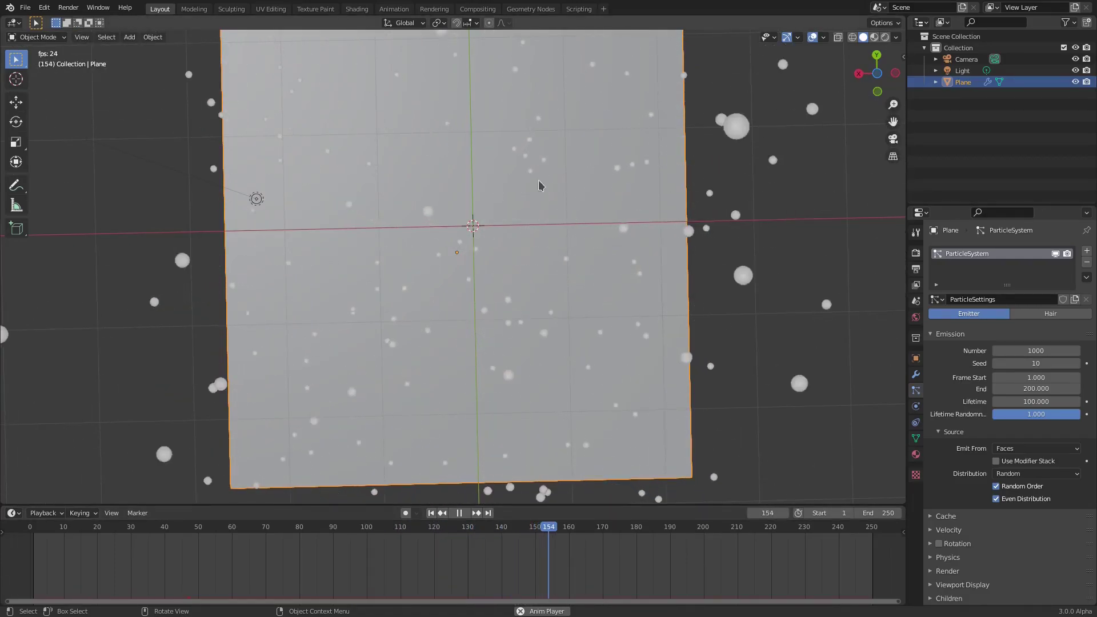
{"action": "left_click", "coordinate": [1037, 474]}
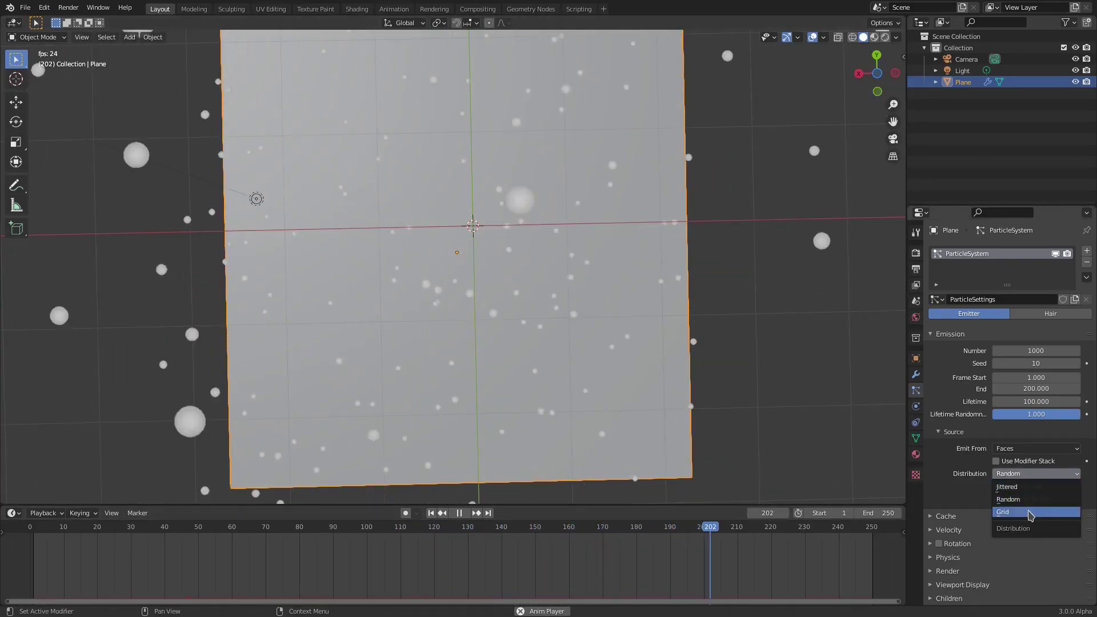
{"action": "left_click", "coordinate": [1014, 507]}
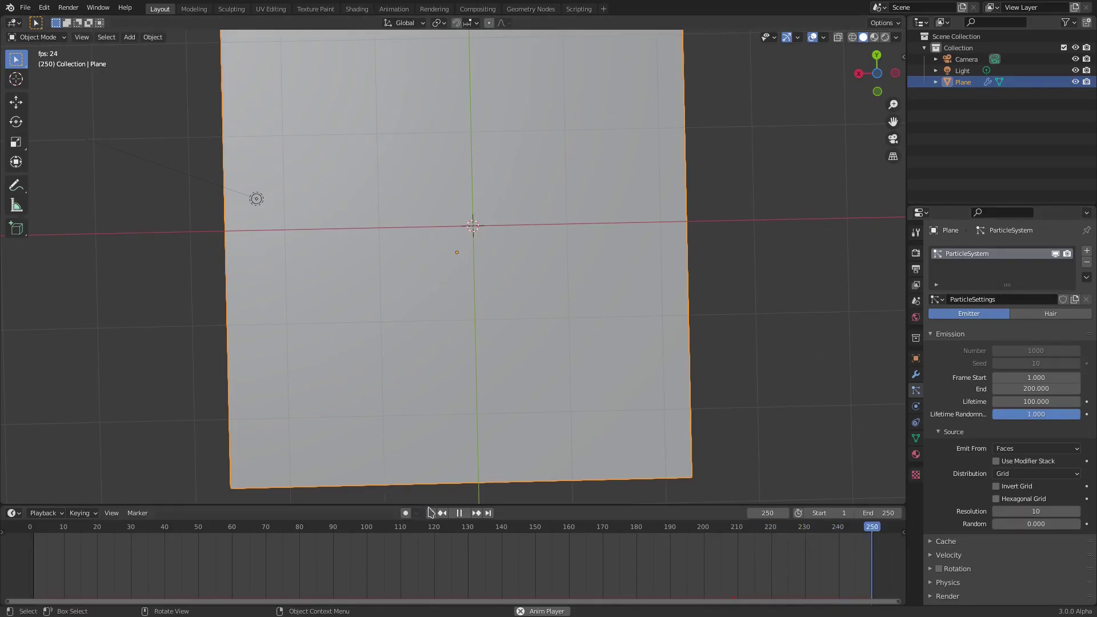
{"action": "scroll", "coordinate": [734, 366], "scroll_direction": "down", "scroll_amount": 1}
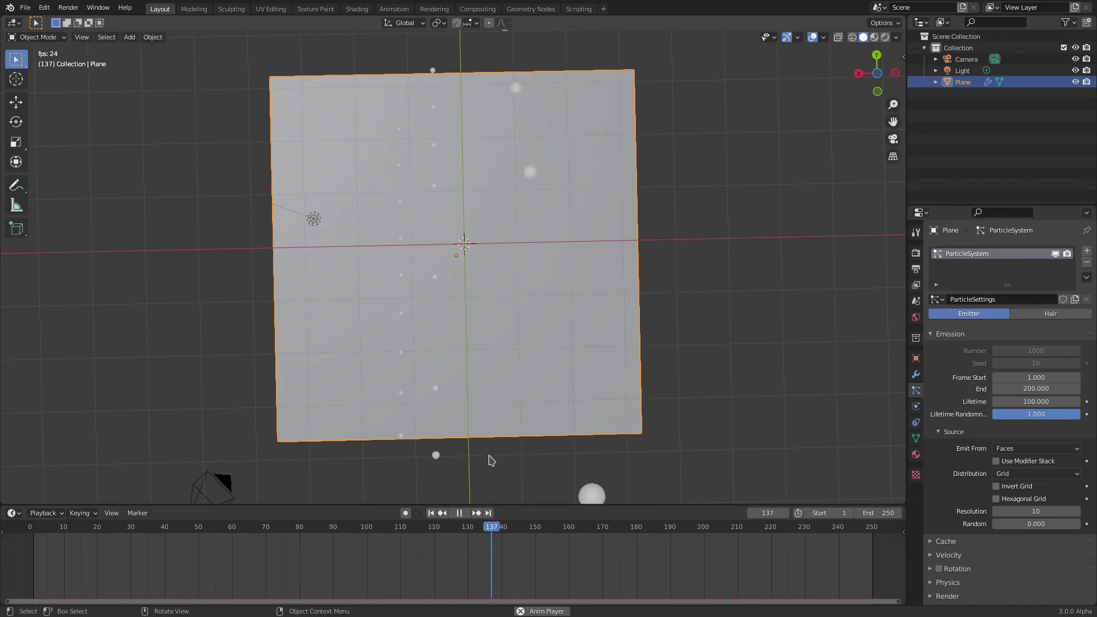
Set particle distribution to Jittered and Emit From back to Faces after briefly trying Vertices
{"action": "left_click", "coordinate": [1034, 473]}
{"action": "left_click", "coordinate": [1037, 486]}
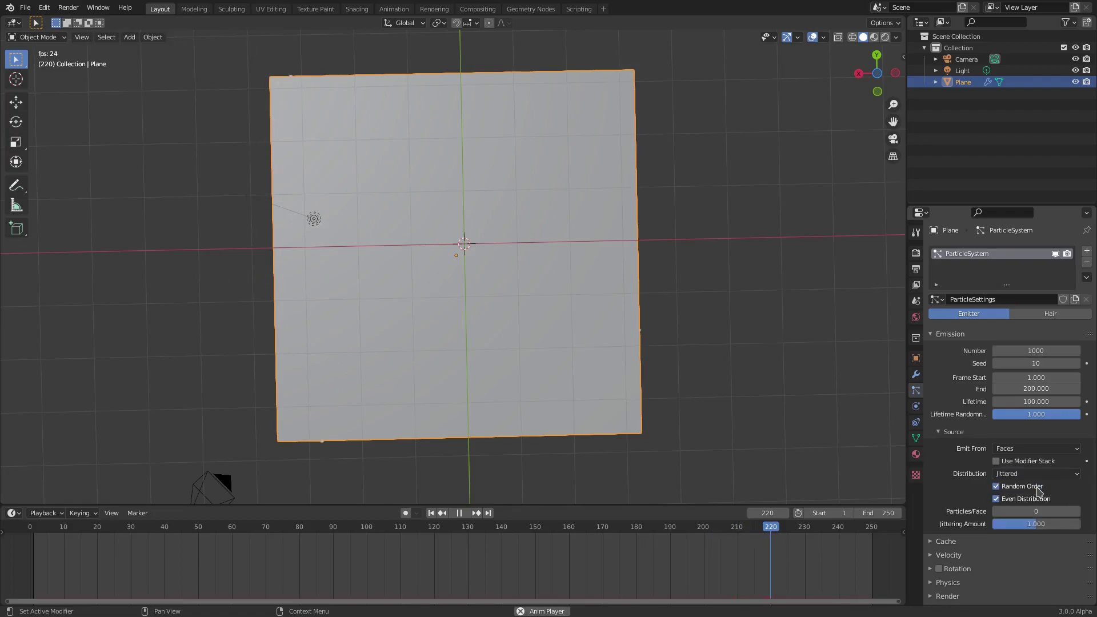
{"action": "left_click", "coordinate": [1026, 449]}
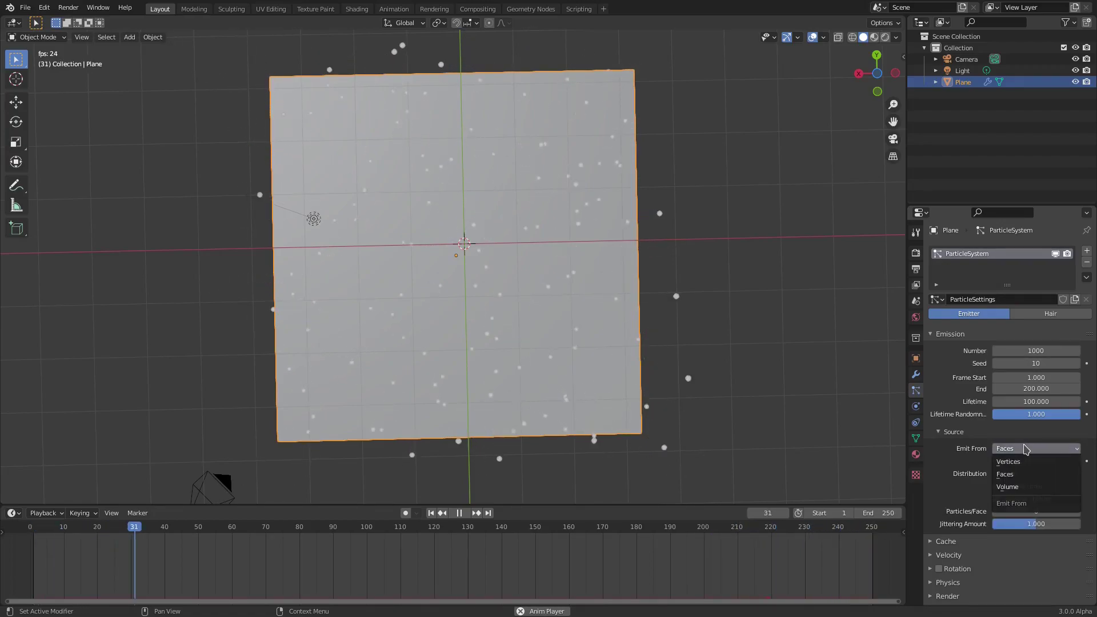
{"action": "left_click", "coordinate": [1008, 462]}
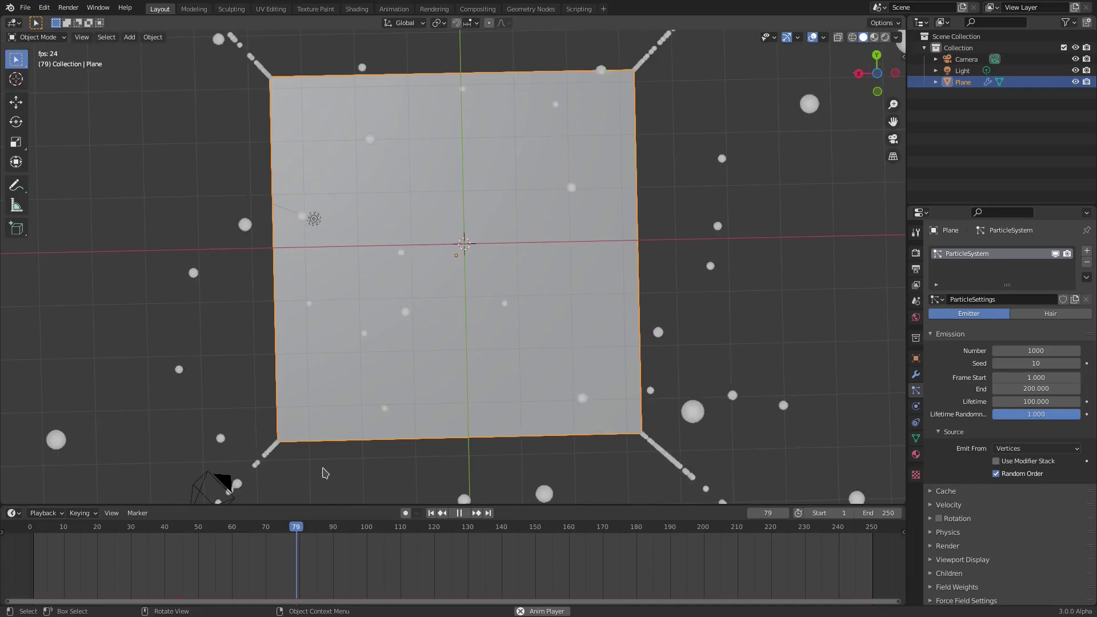
{"action": "left_click", "coordinate": [1029, 449]}
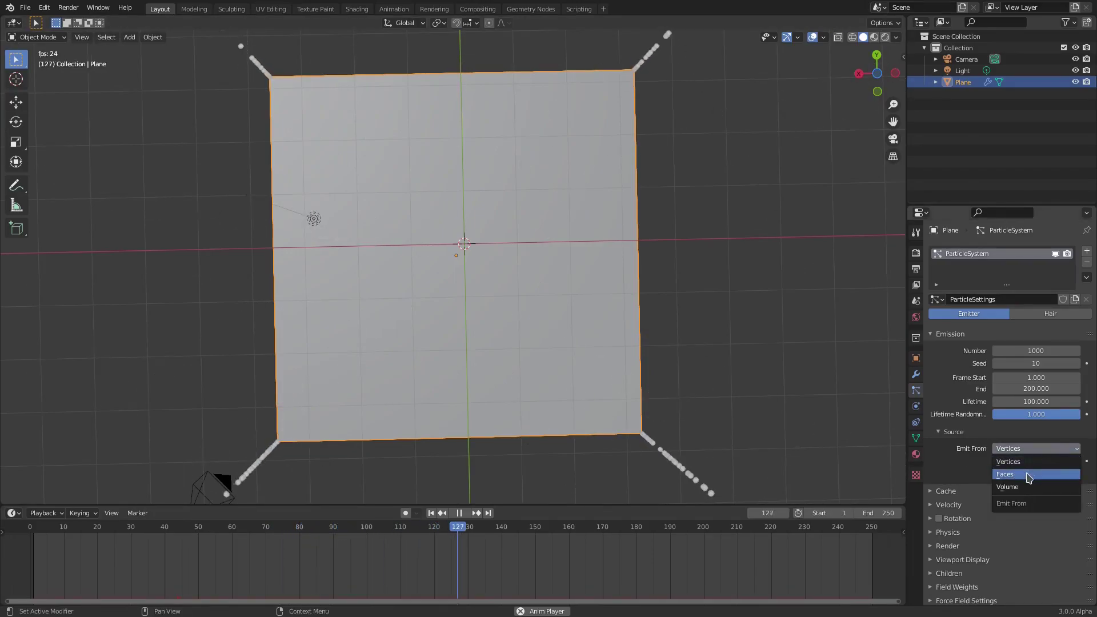
{"action": "left_click", "coordinate": [1029, 476]}
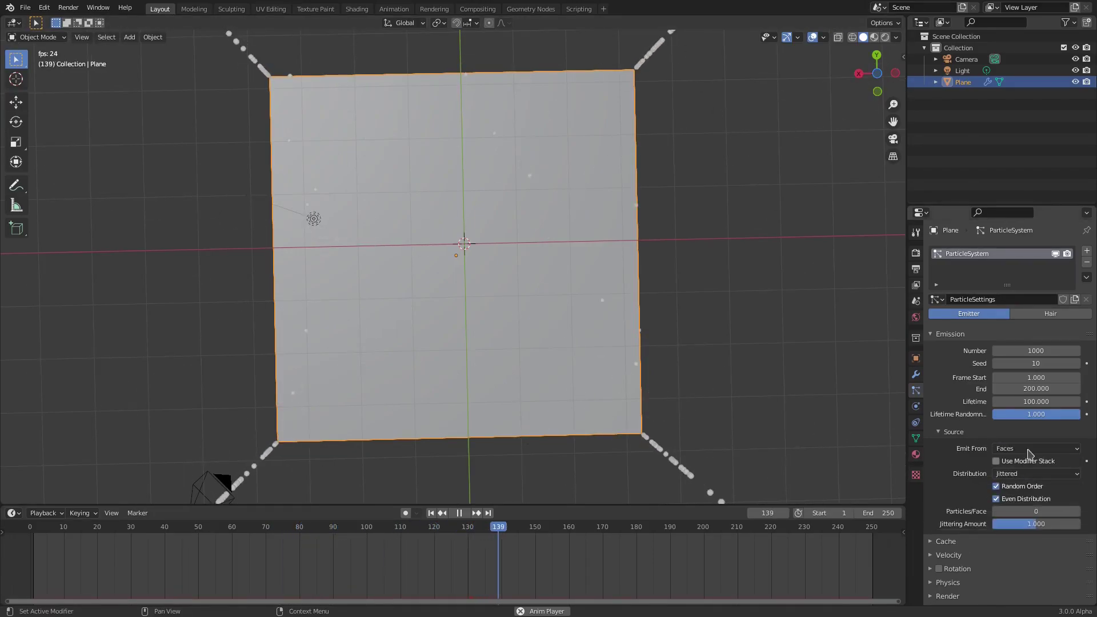
{"action": "left_click", "coordinate": [962, 433]}
Expand the Velocity settings and raise the Normal velocity to 3.64 m/s
{"action": "left_click", "coordinate": [968, 459]}
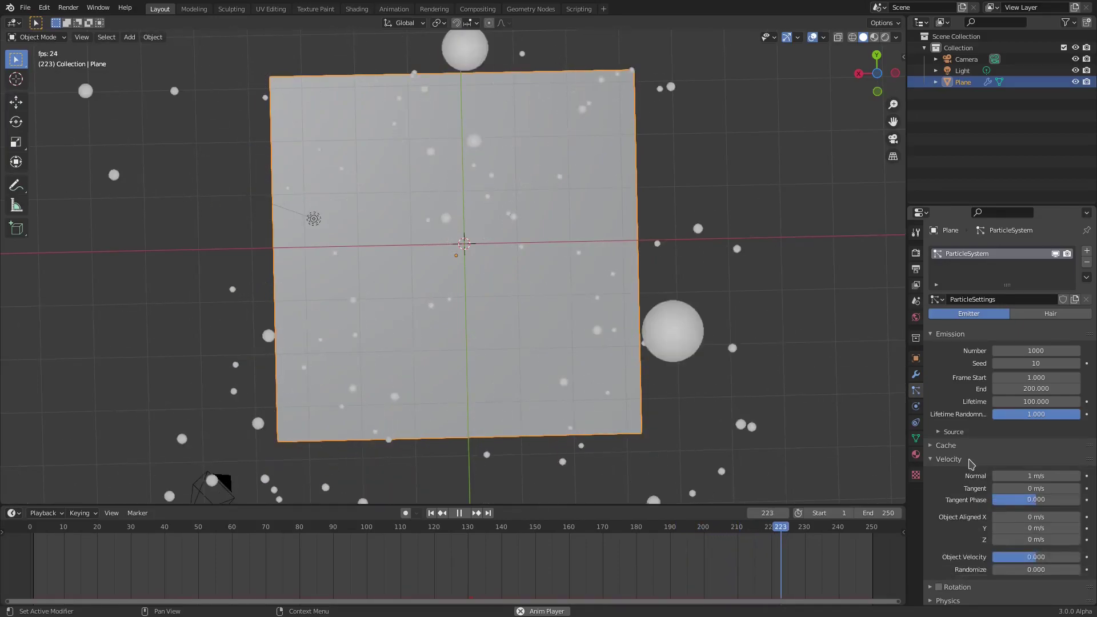
{"action": "scroll", "coordinate": [593, 406], "scroll_direction": "down", "scroll_amount": 5}
{"action": "middle_click_drag", "start_coordinate": [592, 406], "coordinate": [583, 286]}
{"action": "left_click_drag", "start_coordinate": [1023, 476], "coordinate": [1027, 472]}
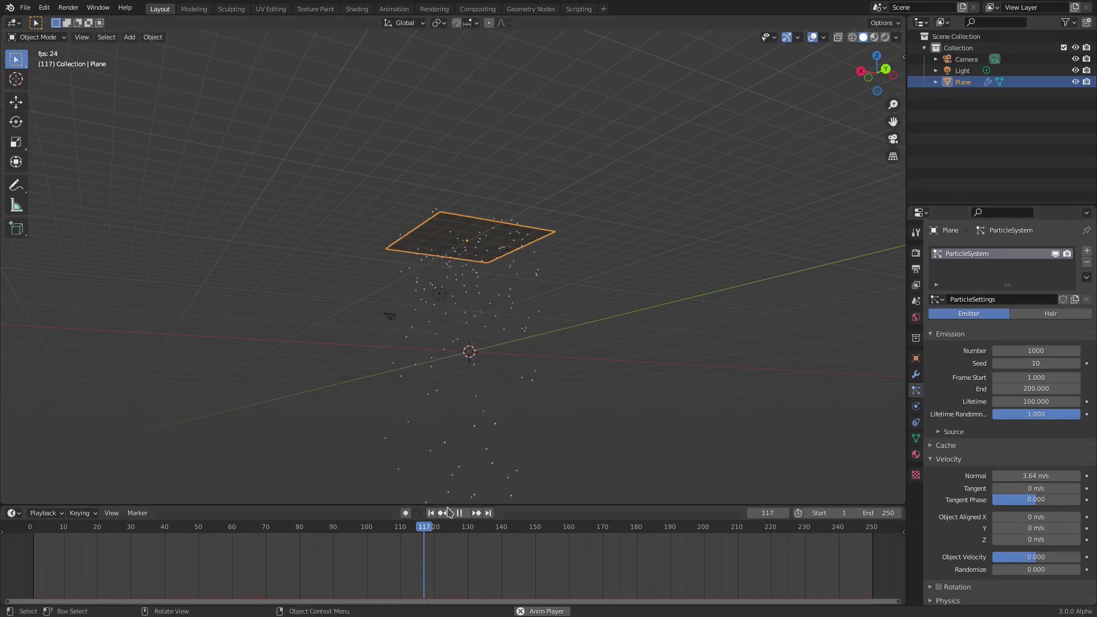
{"action": "scroll", "coordinate": [580, 326], "scroll_direction": "up", "scroll_amount": 4}
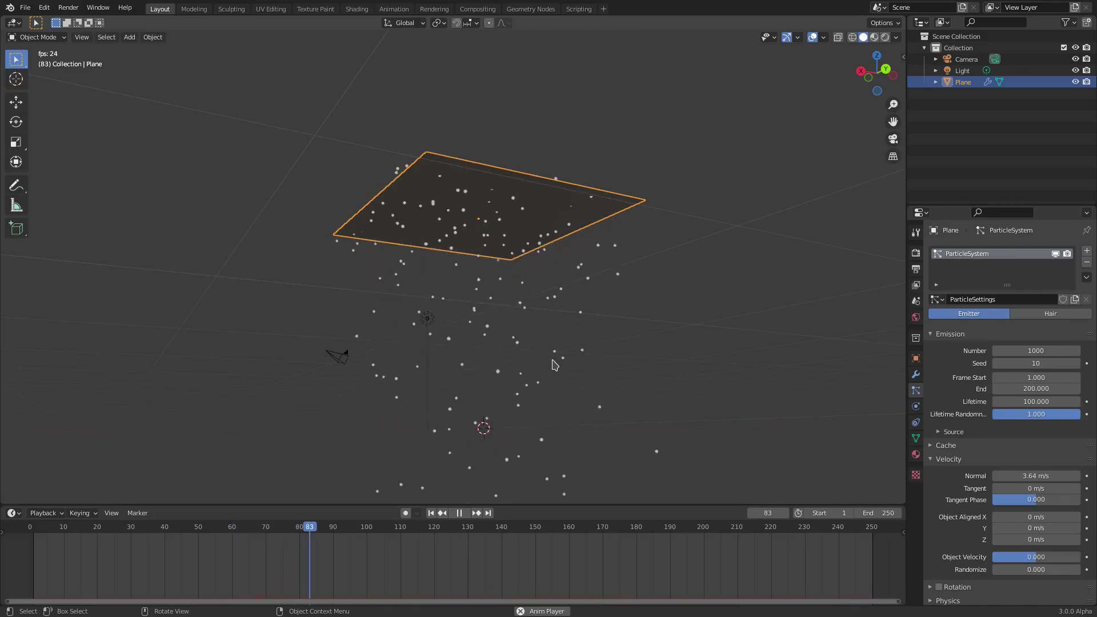
{"action": "middle_click_drag", "start_coordinate": [554, 366], "coordinate": [553, 385]}
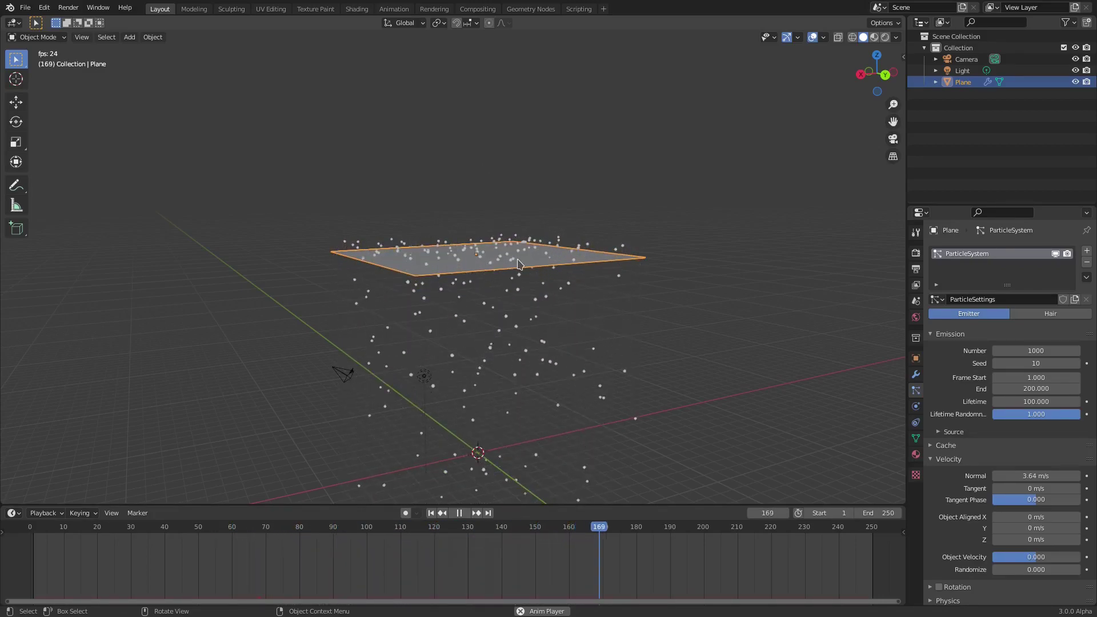
Rotate the emitter plane 180° around the X axis so it faces downward
{"action": "key", "text": "r"}
{"action": "key", "text": "x"}
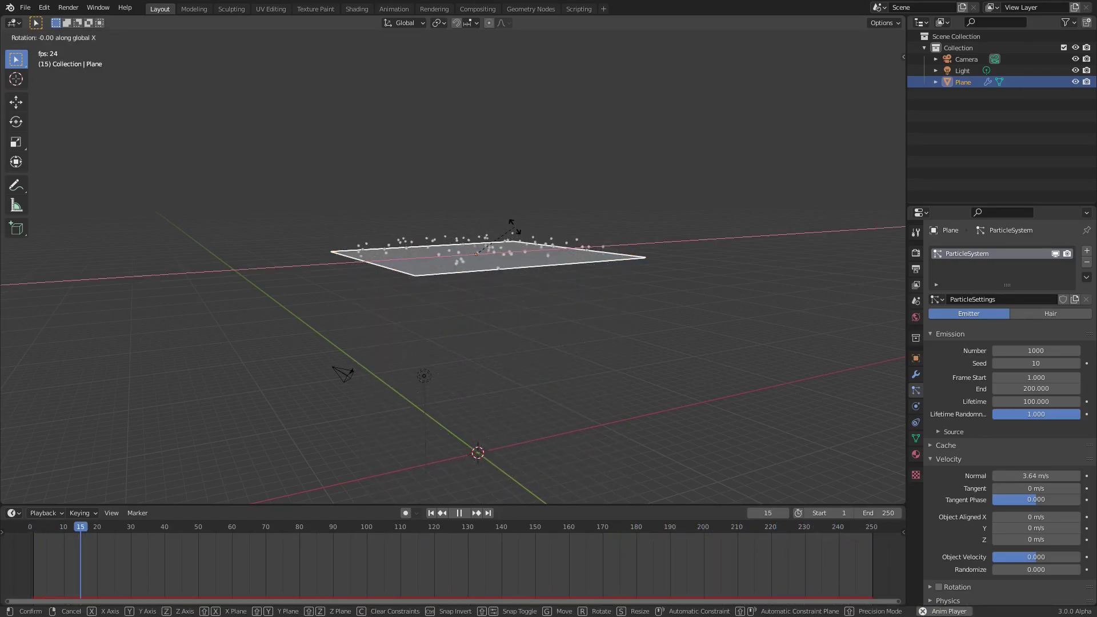
{"action": "left_click", "coordinate": [515, 229]}
{"action": "key", "text": "r"}
{"action": "key", "text": "x"}
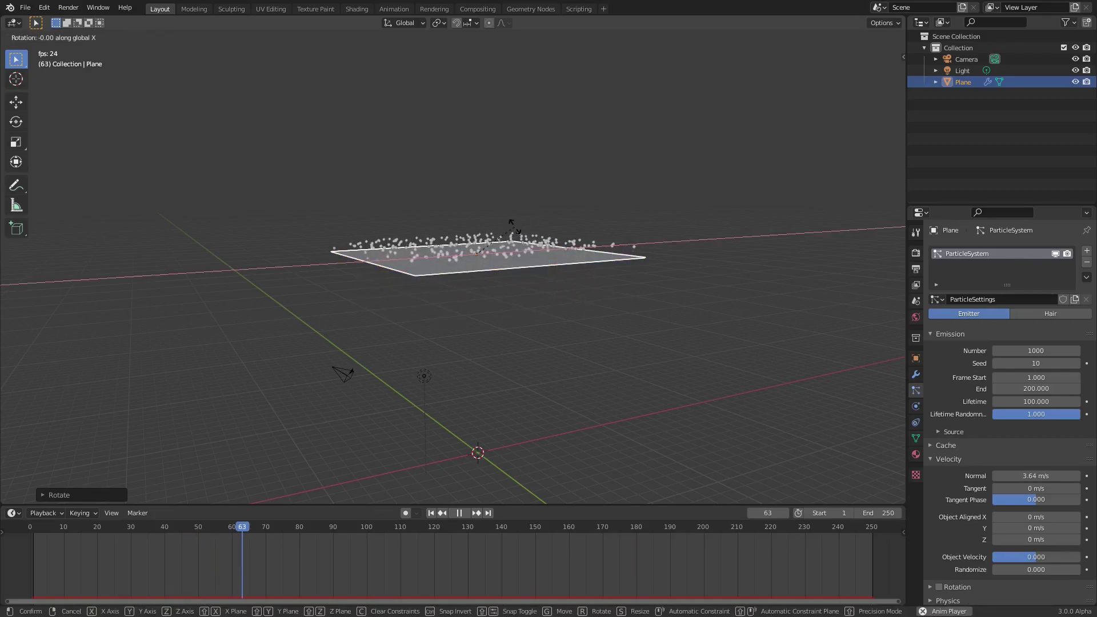
{"action": "key", "text": "Escape"}
{"action": "key", "text": "r"}
{"action": "key", "text": "x"}
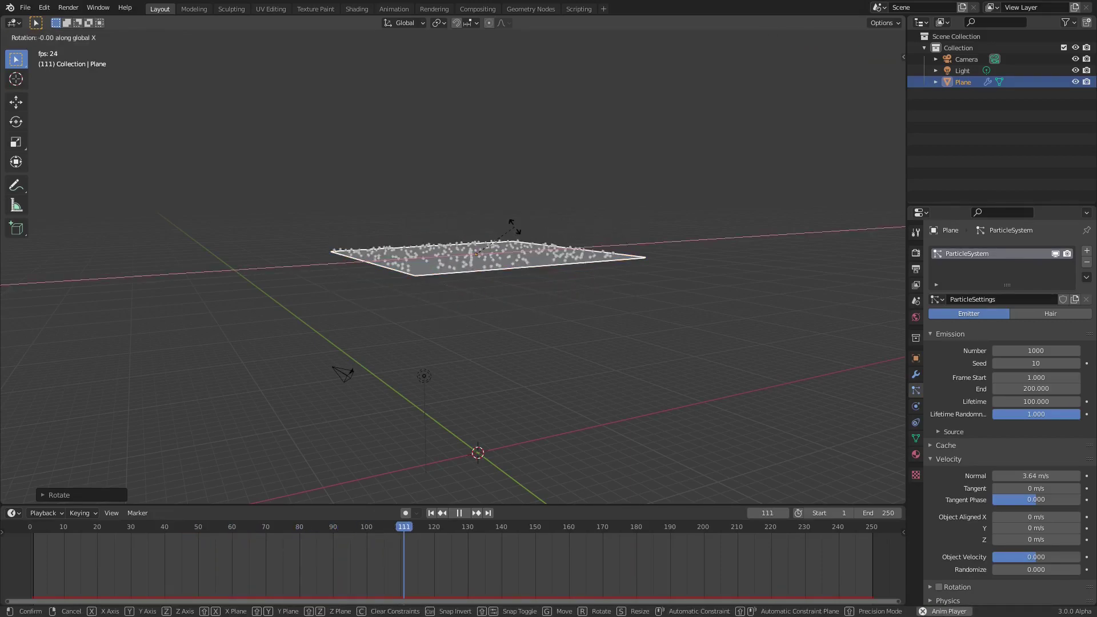
{"action": "key", "text": "Return"}
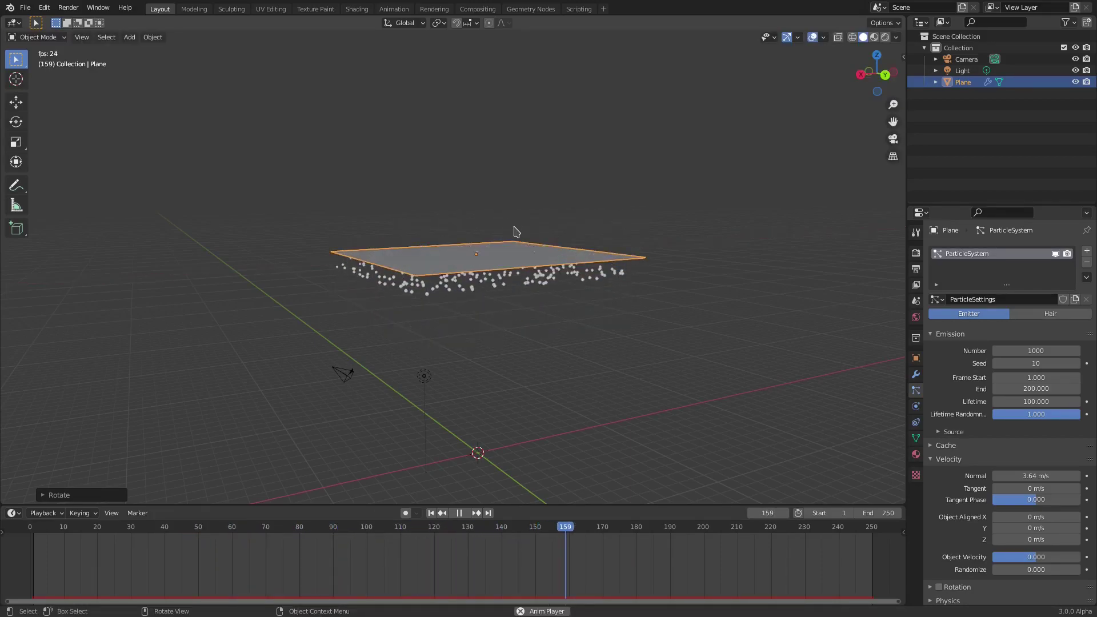
Raise the particles' Normal velocity through 6.46 to 18.3 m/s
{"action": "scroll", "coordinate": [506, 235], "scroll_direction": "up", "scroll_amount": 1}
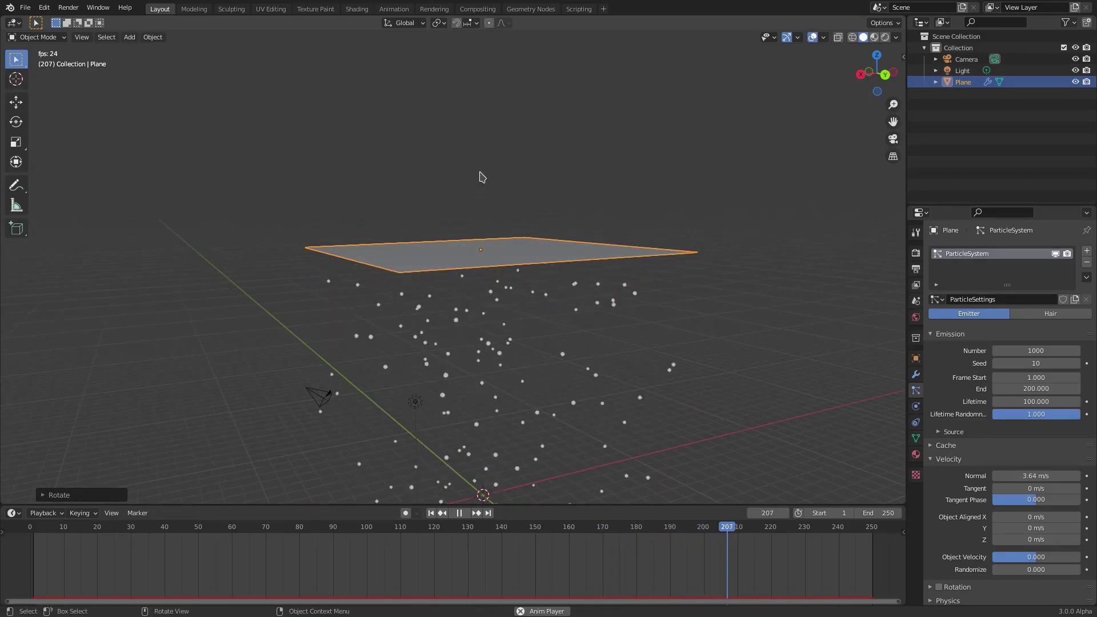
{"action": "middle_click_drag", "start_coordinate": [506, 394], "coordinate": [498, 360]}
{"action": "left_click_drag", "start_coordinate": [1023, 476], "coordinate": [1074, 476]}
{"action": "middle_click_drag", "start_coordinate": [474, 320], "coordinate": [561, 399]}
{"action": "scroll", "coordinate": [594, 405], "scroll_direction": "up", "scroll_amount": 4}
{"action": "middle_click_drag", "start_coordinate": [630, 412], "coordinate": [623, 366]}
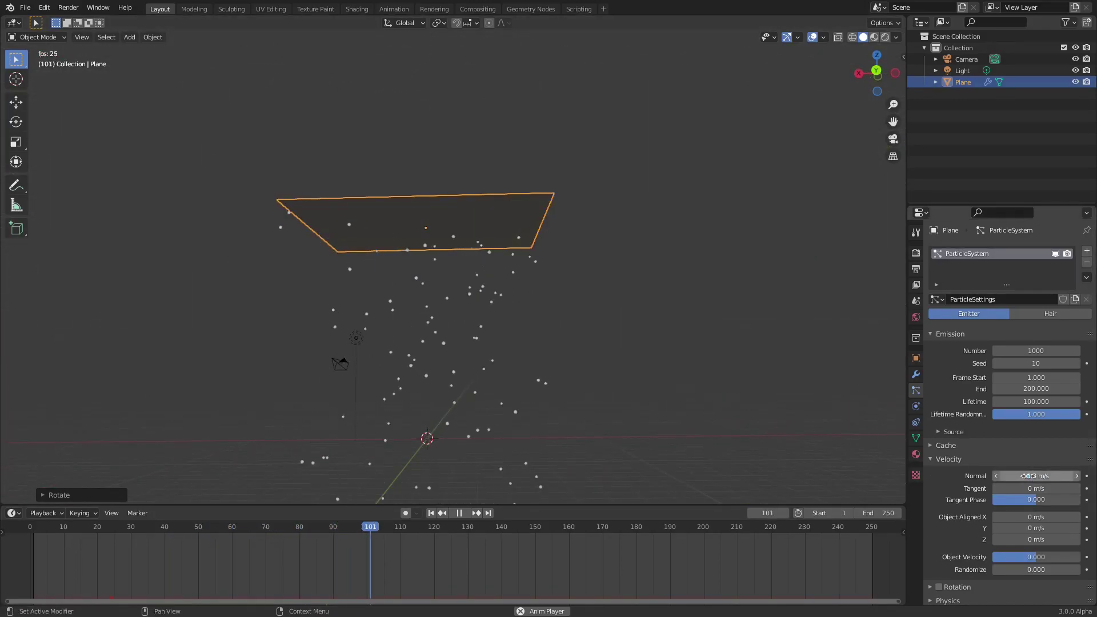
Try a velocity Randomize of 2.95 and set Normal velocity to 1 m/s
{"action": "middle_click_drag", "start_coordinate": [763, 451], "coordinate": [750, 430]}
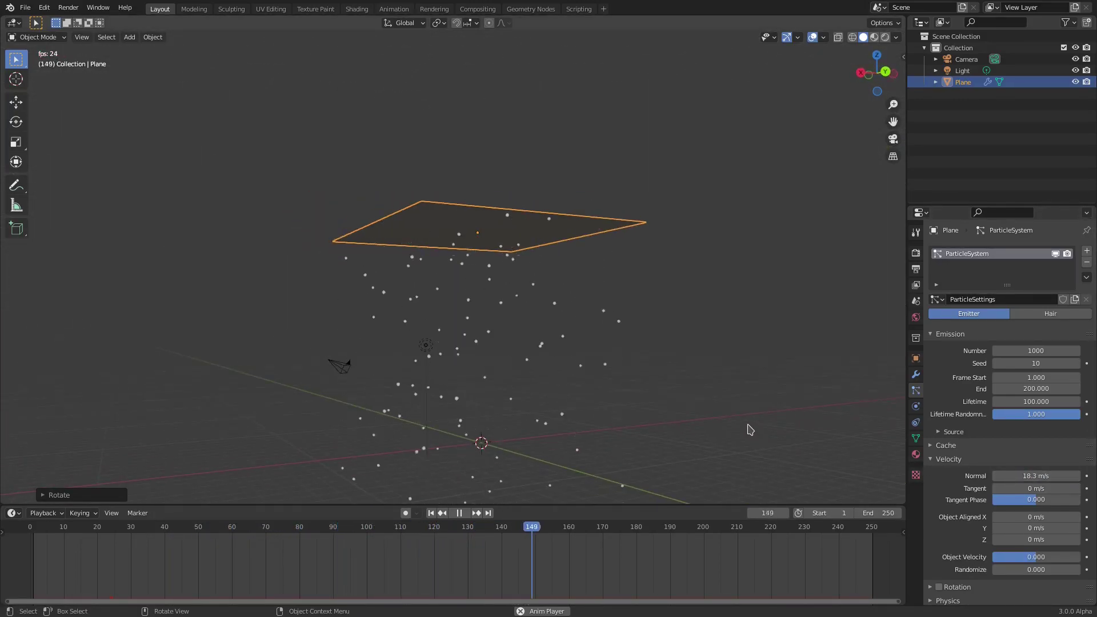
{"action": "left_click", "coordinate": [1036, 569]}
{"action": "type", "text": "2.95"}
{"action": "key", "text": "Return"}
{"action": "middle_click_drag", "start_coordinate": [607, 396], "coordinate": [503, 394]}
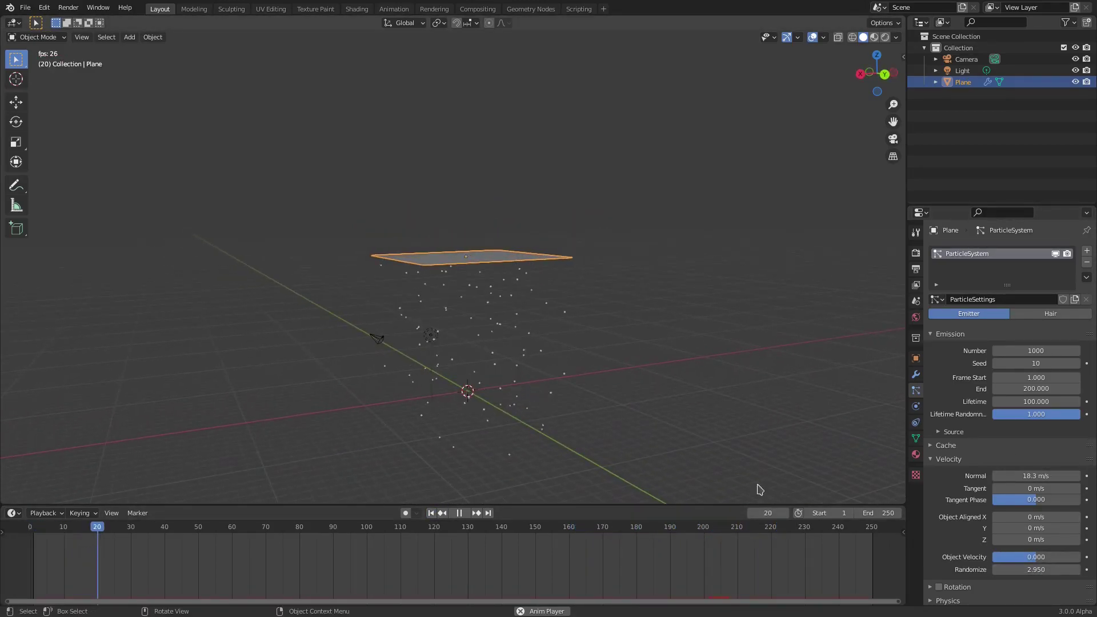
{"action": "left_click", "coordinate": [1046, 474]}
{"action": "type", "text": "1"}
{"action": "key", "text": "Return"}
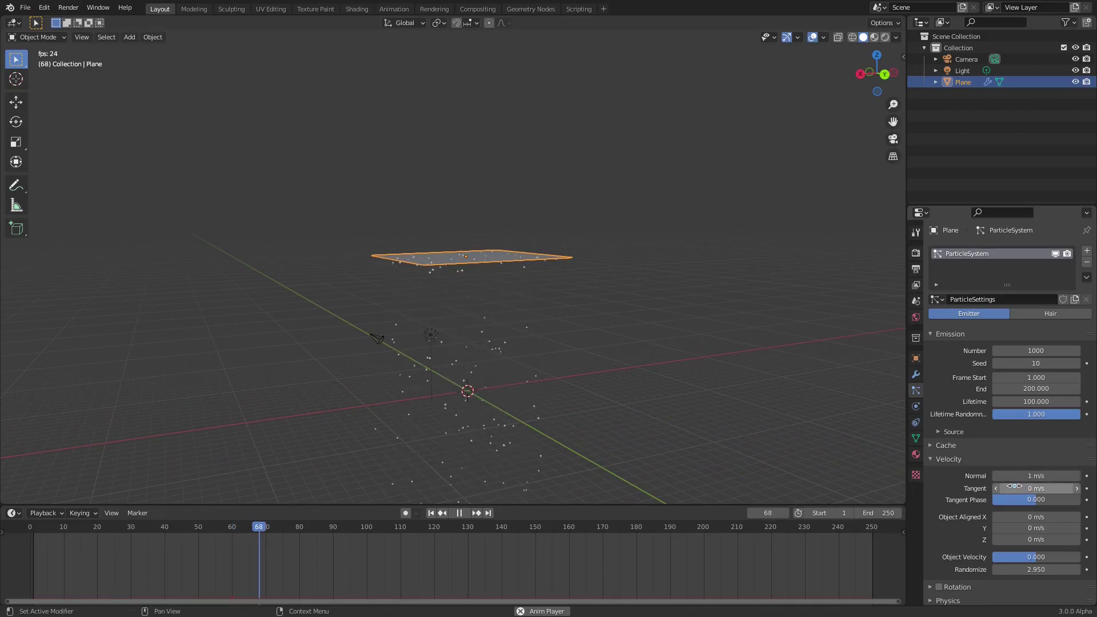
Settle velocity Randomize at 1.000 and rewind playback to the first frame
{"action": "middle_click_drag", "start_coordinate": [611, 394], "coordinate": [610, 422]}
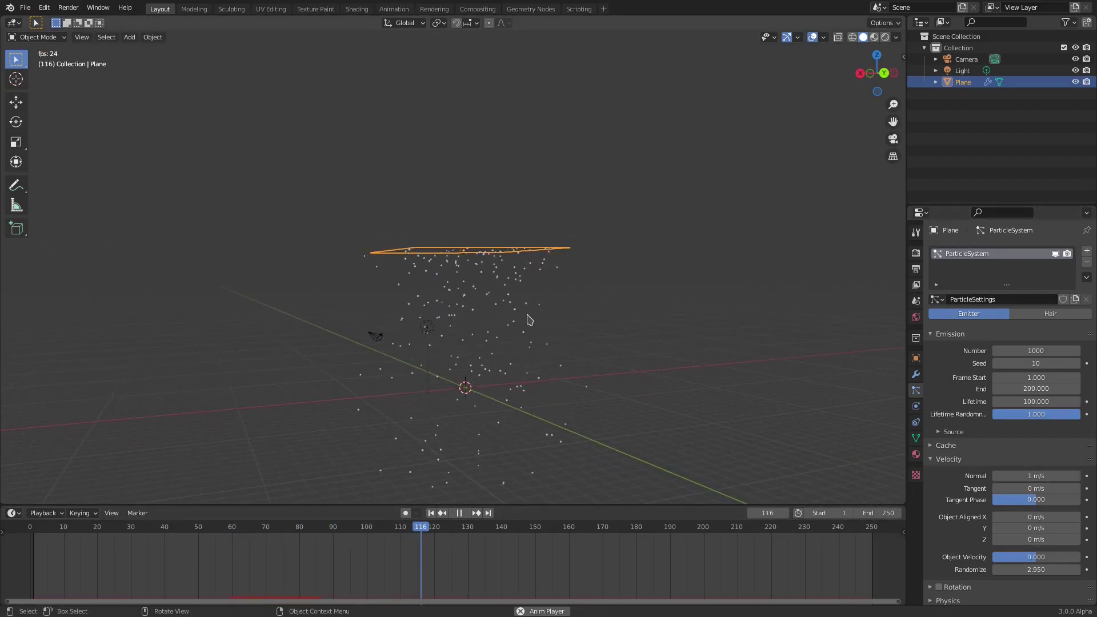
{"action": "key", "text": "Return"}
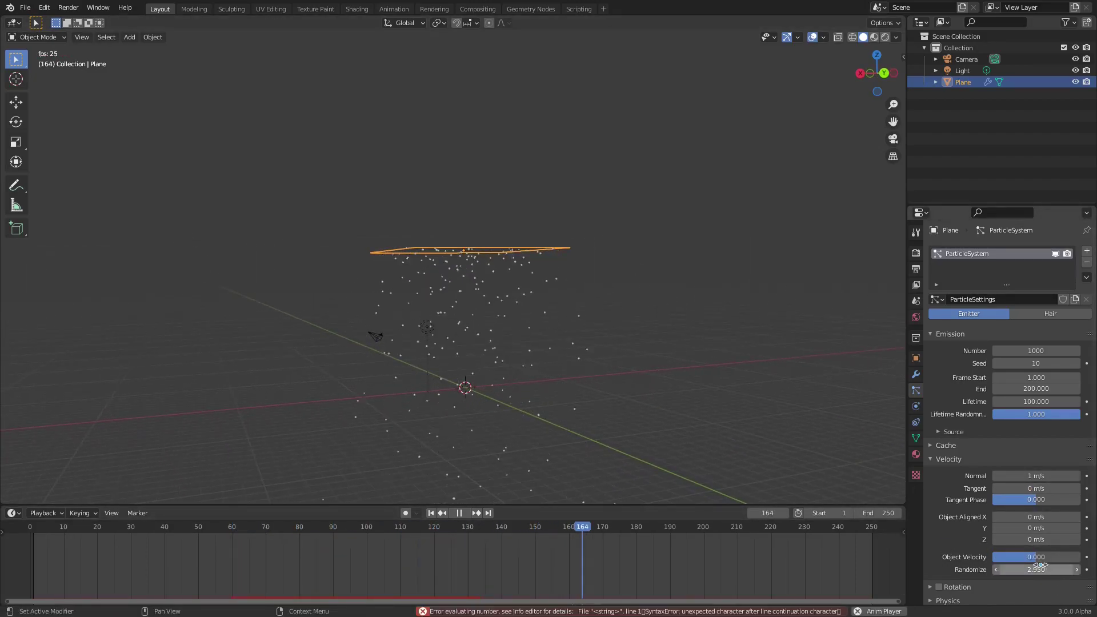
{"action": "key", "text": "BackSpace"}
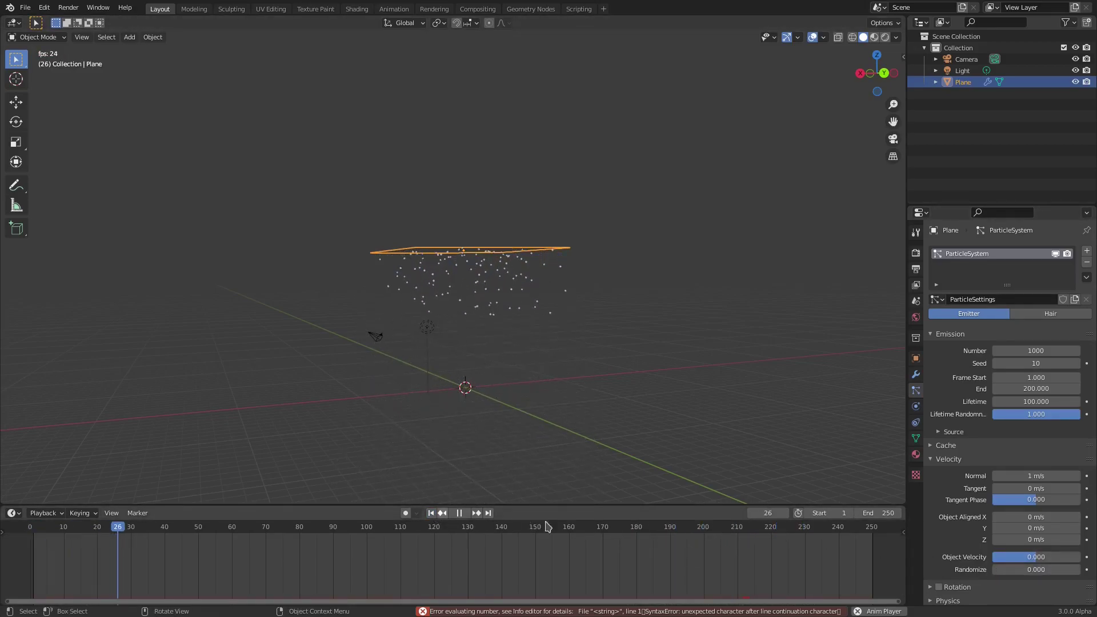
{"action": "left_click_drag", "start_coordinate": [1029, 569], "coordinate": [1046, 570]}
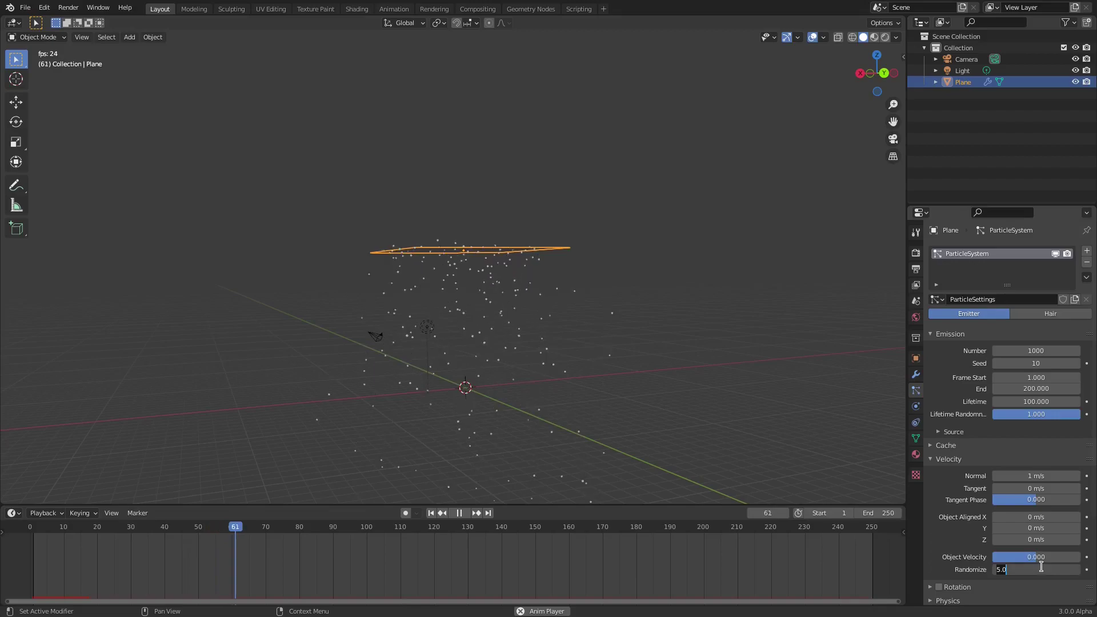
{"action": "key", "text": "Return"}
{"action": "left_click", "coordinate": [432, 513]}
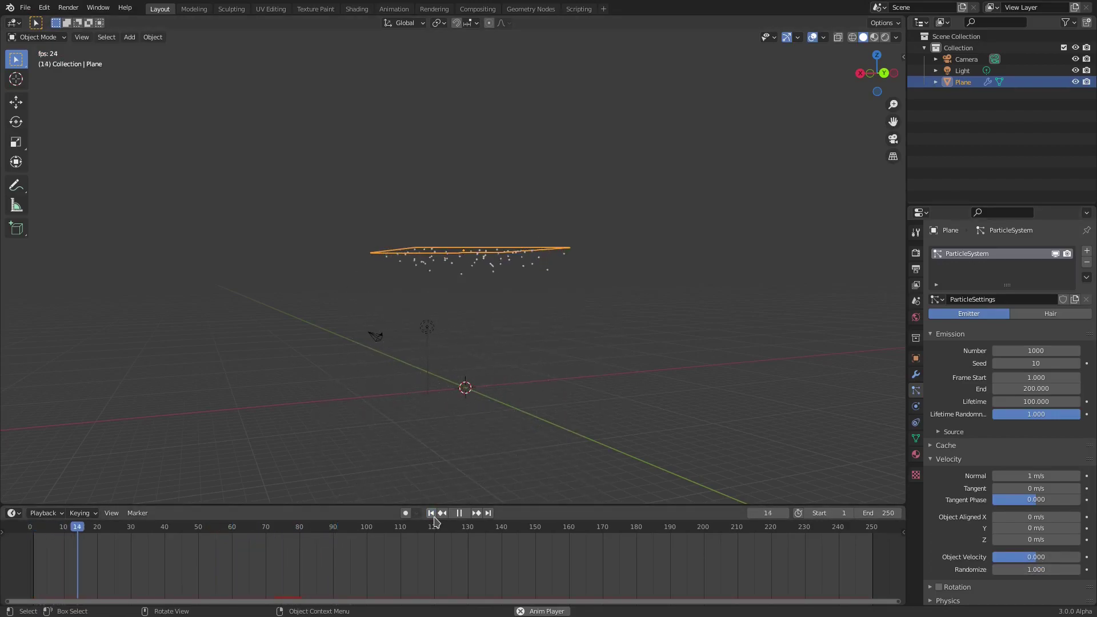
Expand the Physics panel showing Newtonian type, 1 kg mass and Brownian, Drag, Damp forces
{"action": "middle_click_drag", "start_coordinate": [543, 421], "coordinate": [371, 246]}
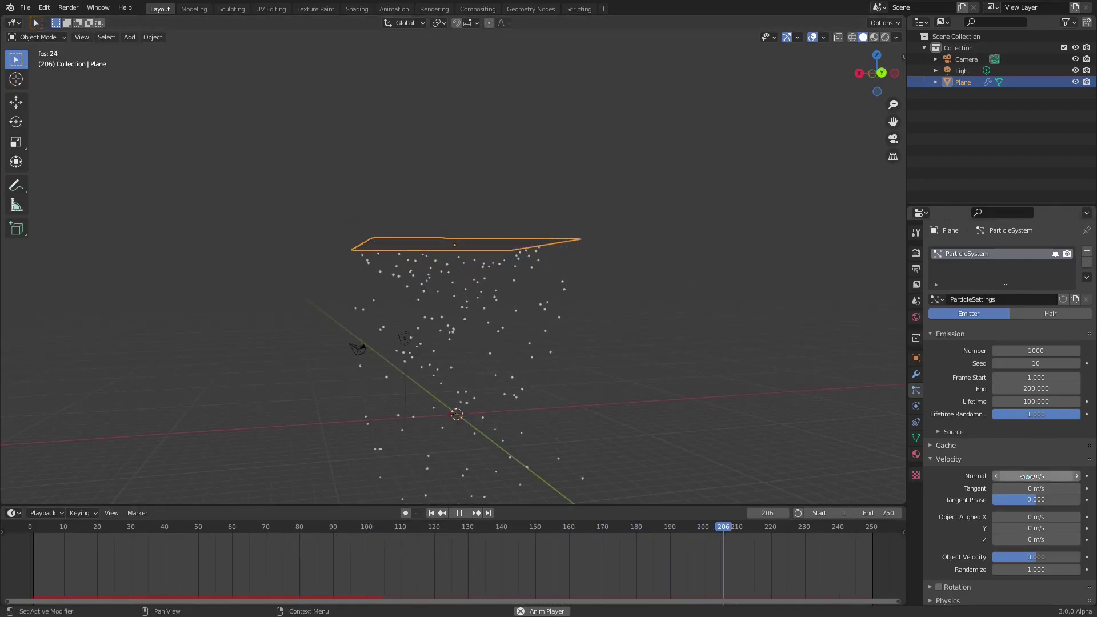
{"action": "left_click", "coordinate": [946, 460]}
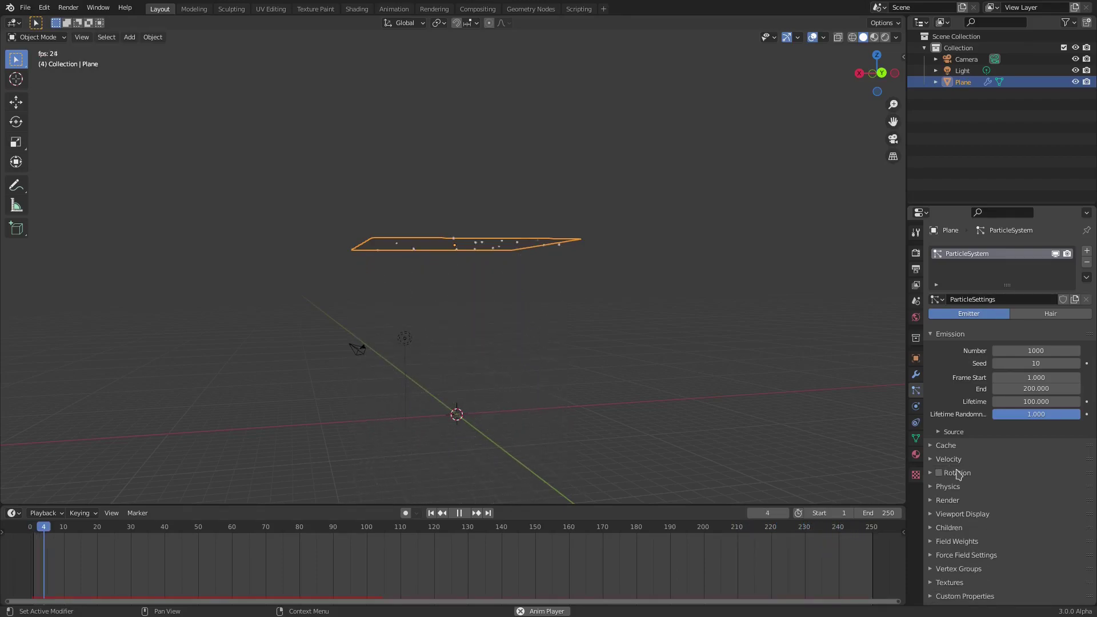
{"action": "left_click", "coordinate": [957, 474]}
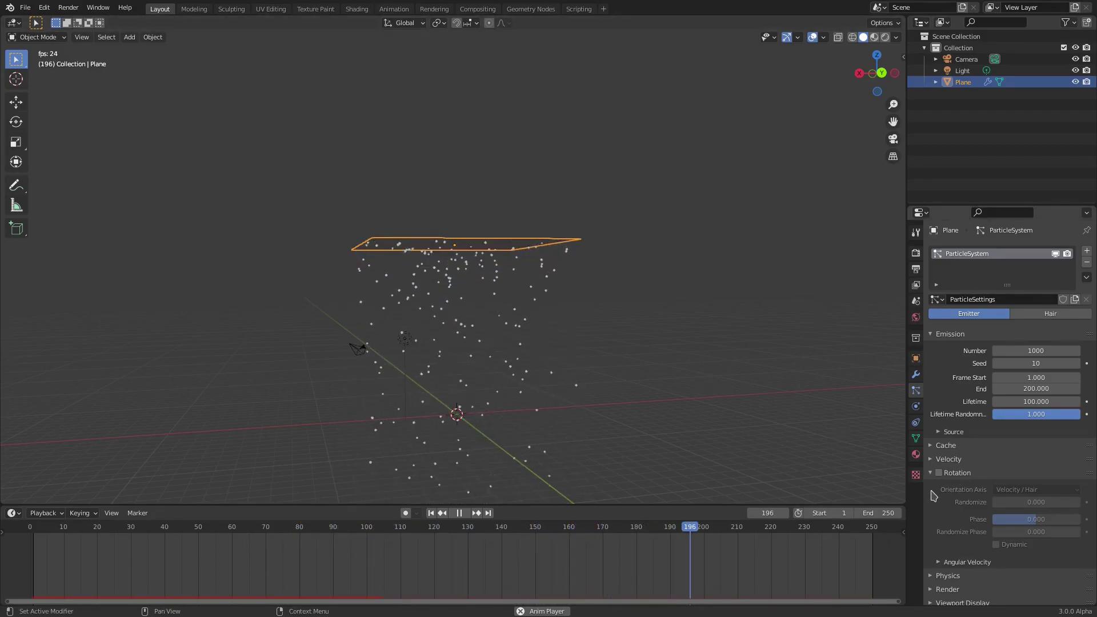
{"action": "left_click", "coordinate": [933, 474]}
{"action": "left_click", "coordinate": [966, 486]}
{"action": "scroll", "coordinate": [974, 491], "scroll_direction": "down", "scroll_amount": 5}
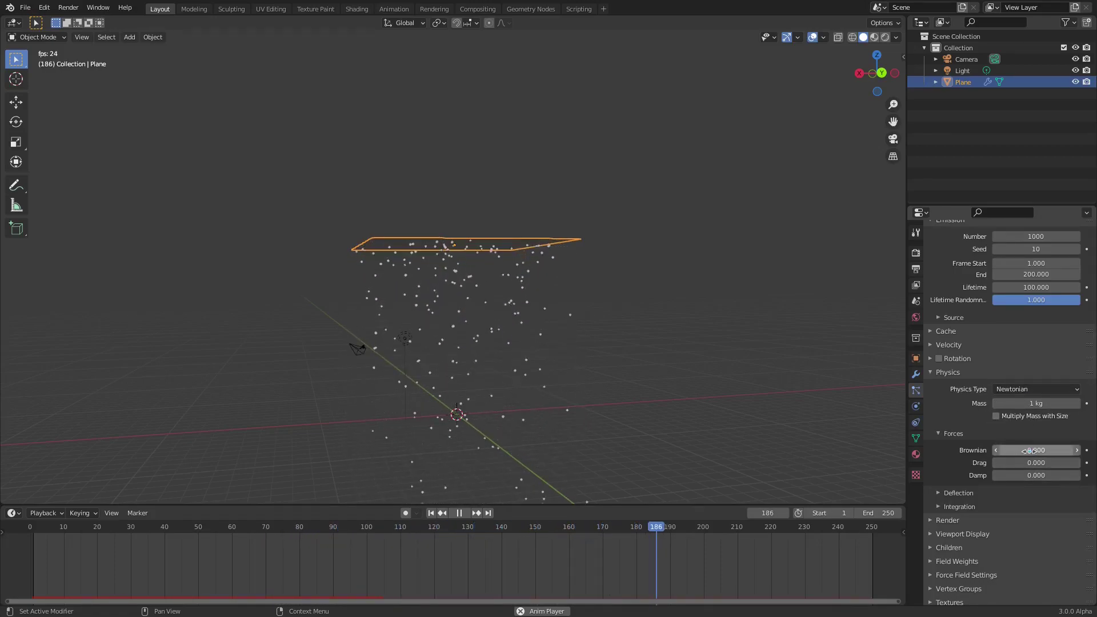
Raise the Brownian force to 9.150 and pause the particle playback
{"action": "left_click_drag", "start_coordinate": [1017, 454], "coordinate": [1023, 453]}
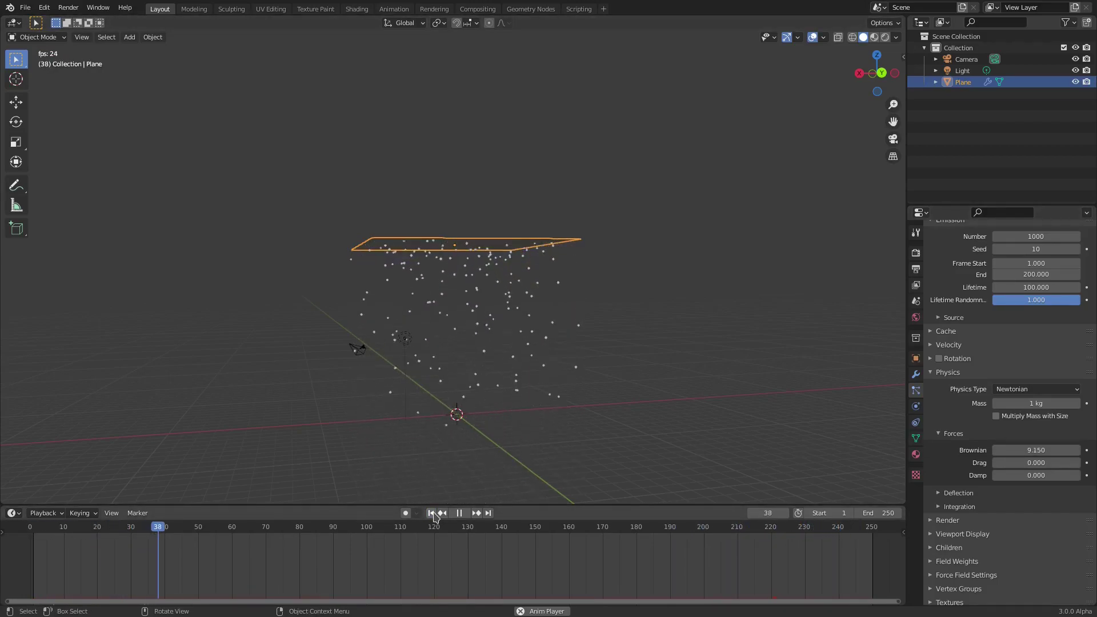
{"action": "key", "text": "space"}
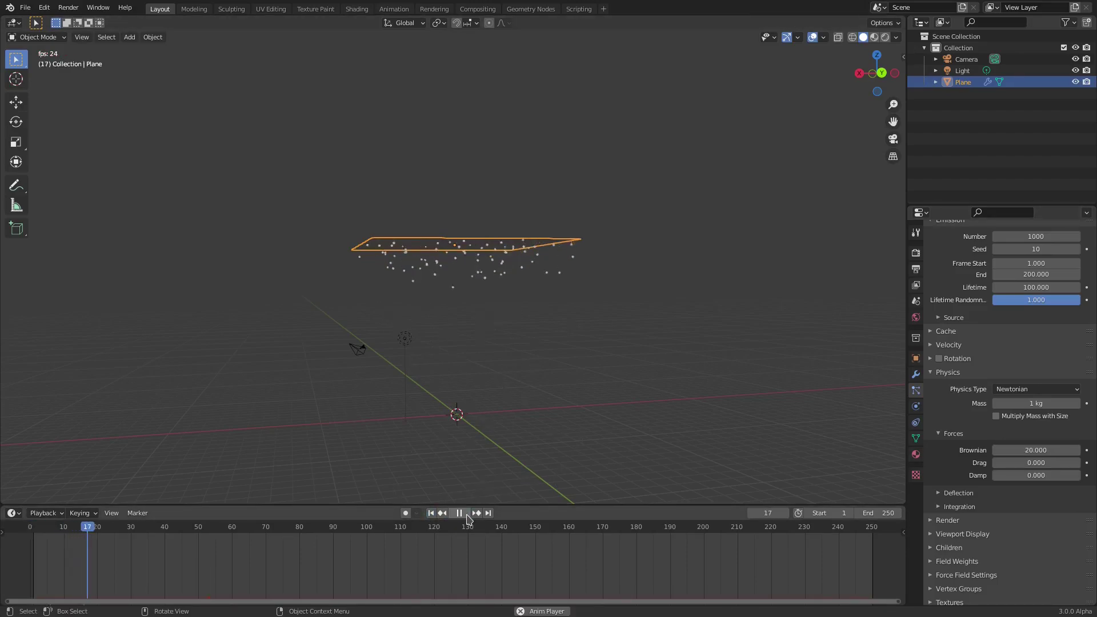
{"action": "left_click", "coordinate": [466, 515]}
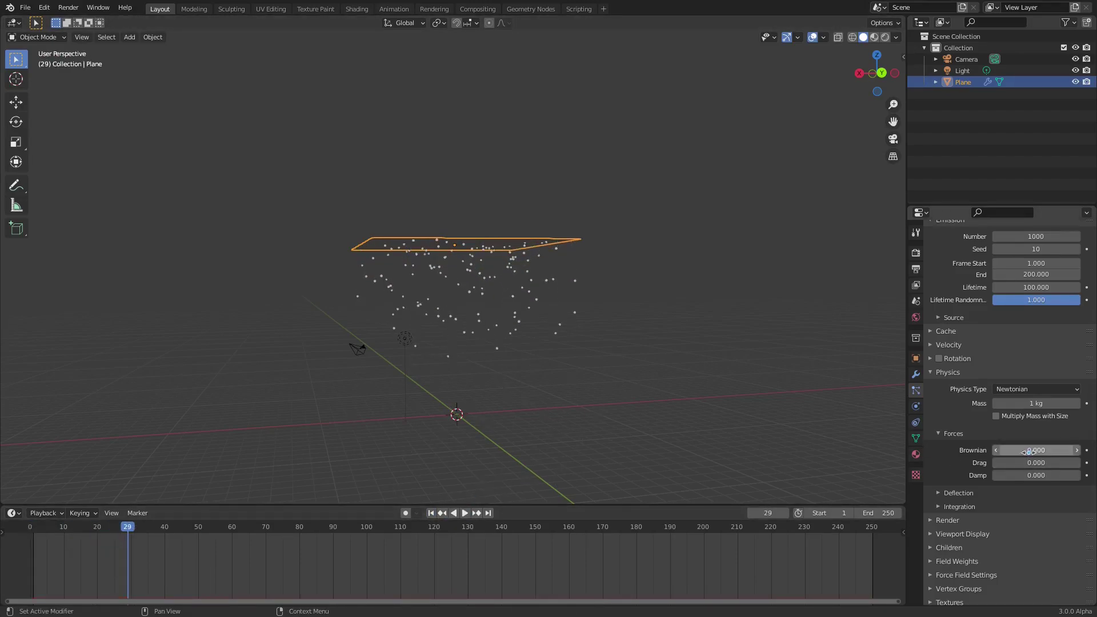
Expand the Field Weights settings, showing the Gravity weight at 0
{"action": "scroll", "coordinate": [996, 495], "scroll_direction": "down", "scroll_amount": 1}
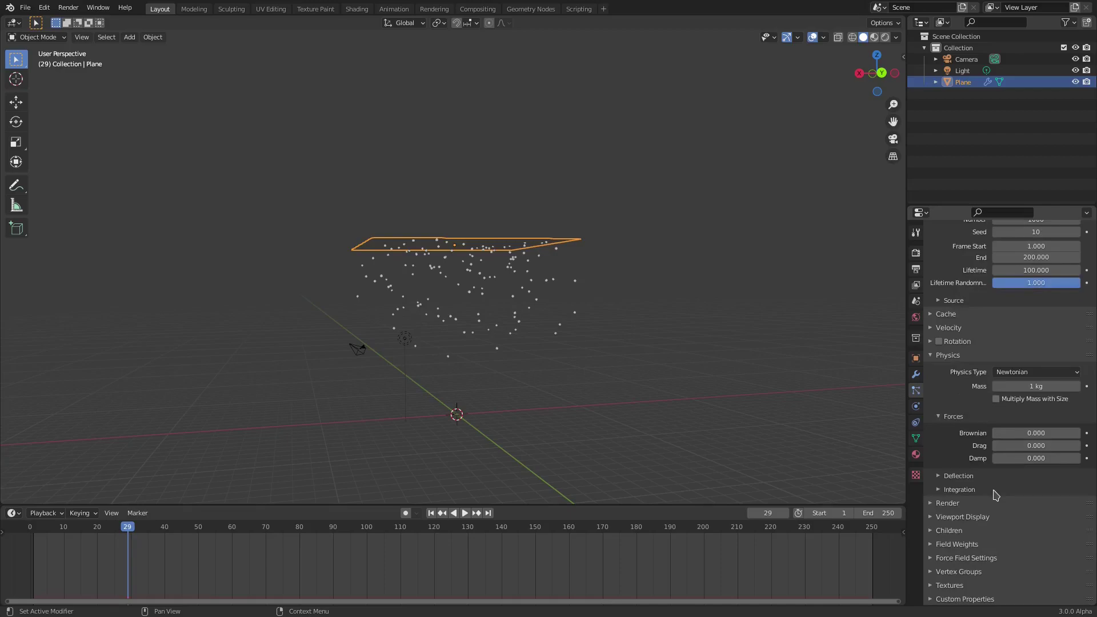
{"action": "left_click", "coordinate": [958, 545]}
{"action": "scroll", "coordinate": [1073, 442], "scroll_direction": "down", "scroll_amount": 6}
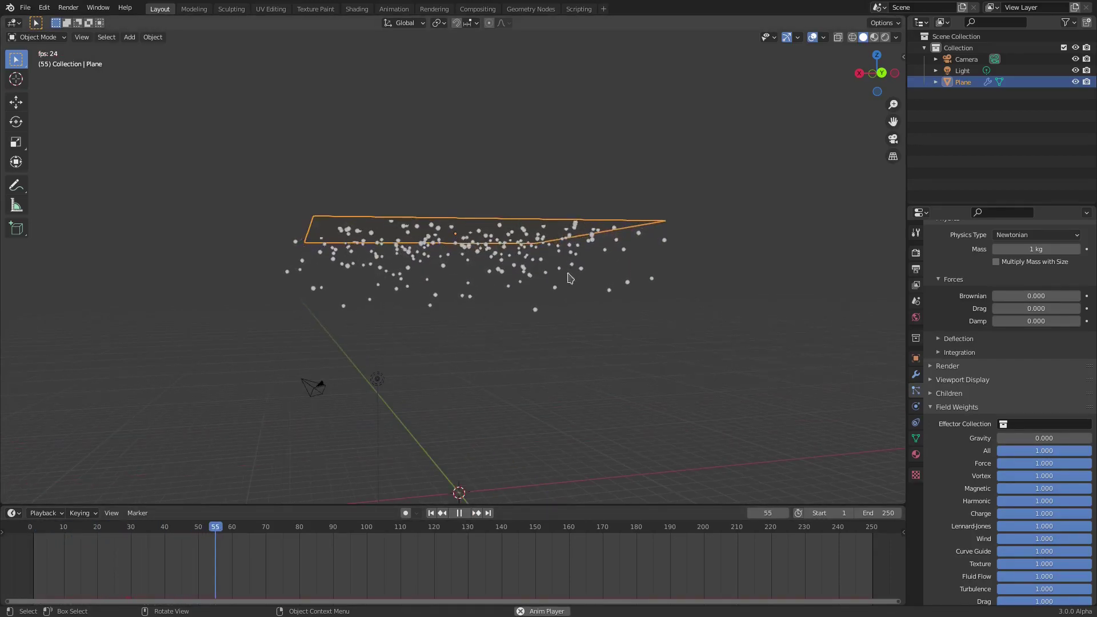
Push the Brownian force from 0 through 7.85 up to 20
{"action": "scroll", "coordinate": [1072, 360], "scroll_direction": "up", "scroll_amount": 4}
{"action": "scroll", "coordinate": [1020, 369], "scroll_direction": "down", "scroll_amount": 2}
{"action": "middle_click_drag", "start_coordinate": [608, 350], "coordinate": [748, 394]}
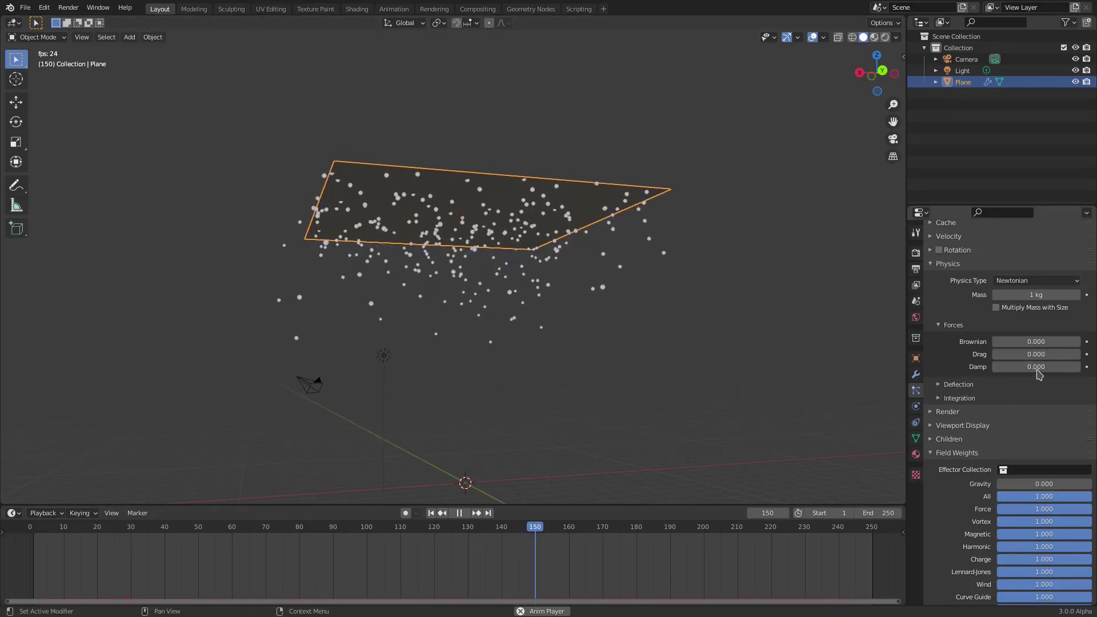
{"action": "left_click_drag", "start_coordinate": [1023, 341], "coordinate": [1074, 341]}
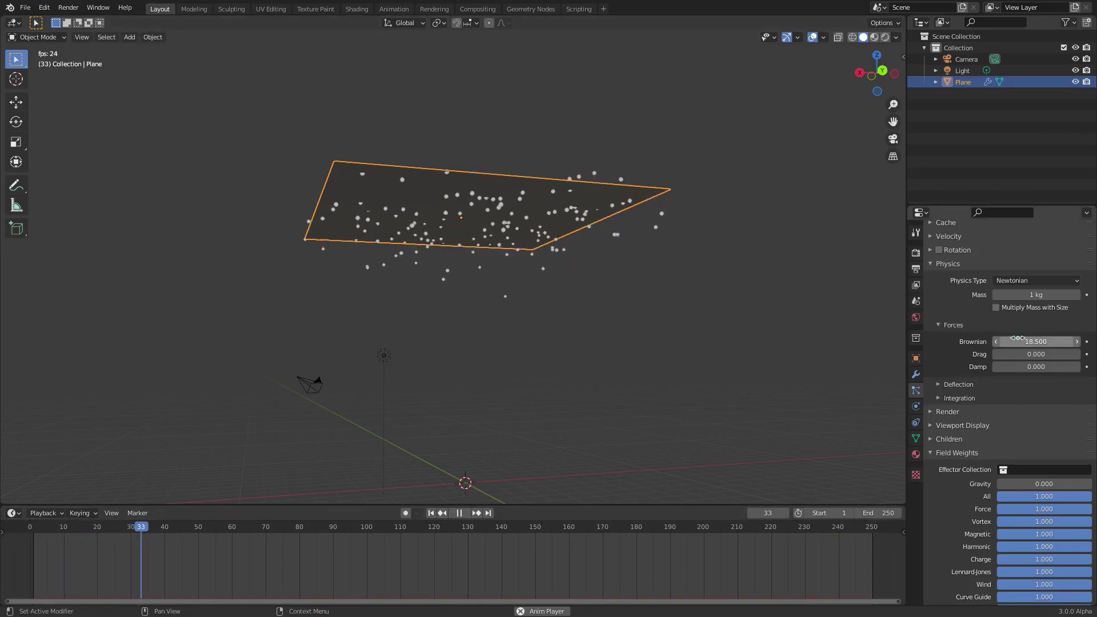
{"action": "middle_click_drag", "start_coordinate": [688, 246], "coordinate": [688, 298]}
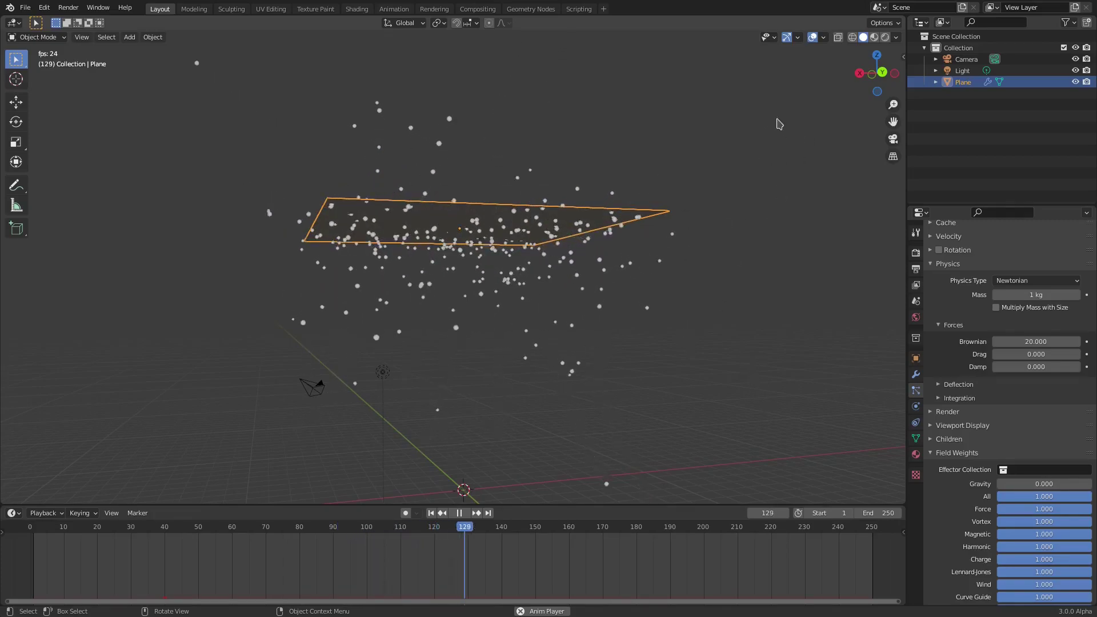
{"action": "scroll", "coordinate": [1023, 337], "scroll_direction": "up", "scroll_amount": 5}
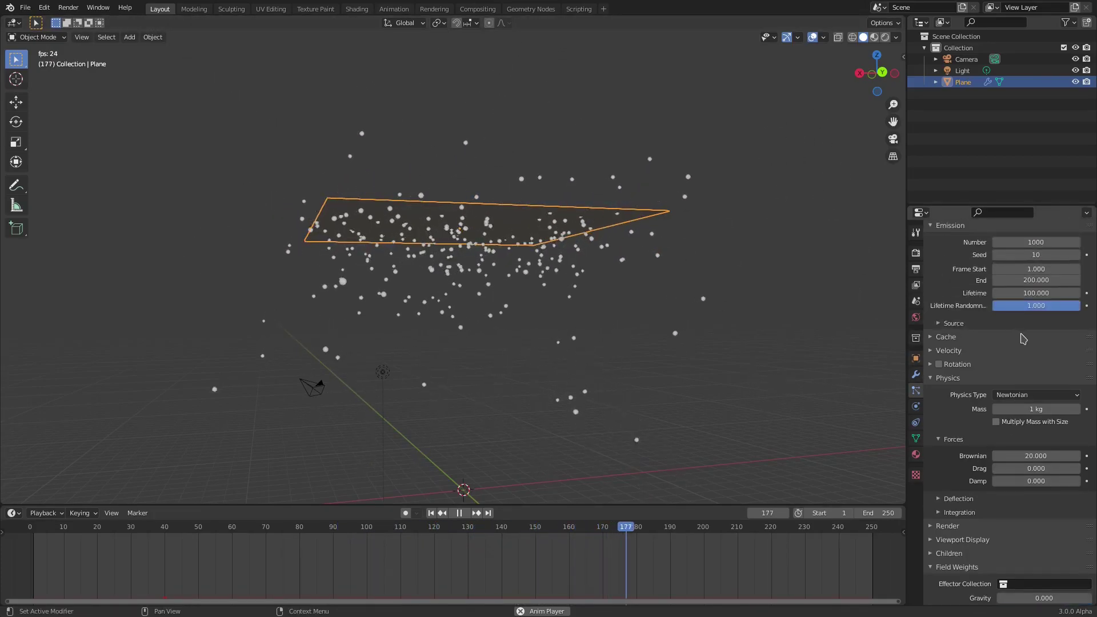
Collapse Physics and briefly check the Velocity settings
{"action": "scroll", "coordinate": [960, 419], "scroll_direction": "up", "scroll_amount": 4}
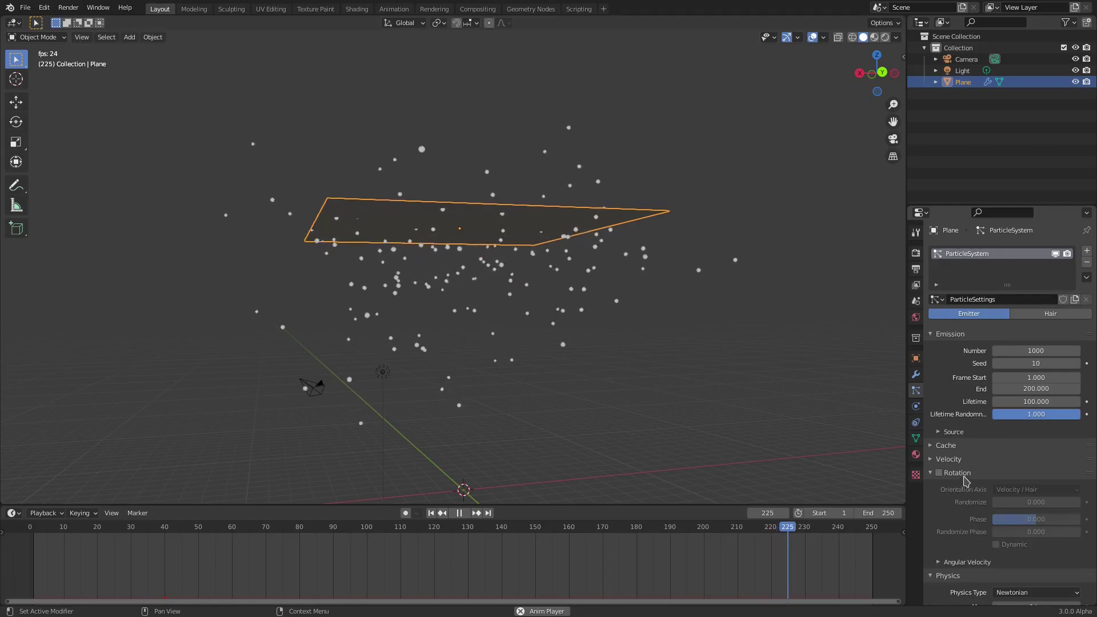
{"action": "left_click", "coordinate": [966, 486]}
{"action": "left_click", "coordinate": [962, 460]}
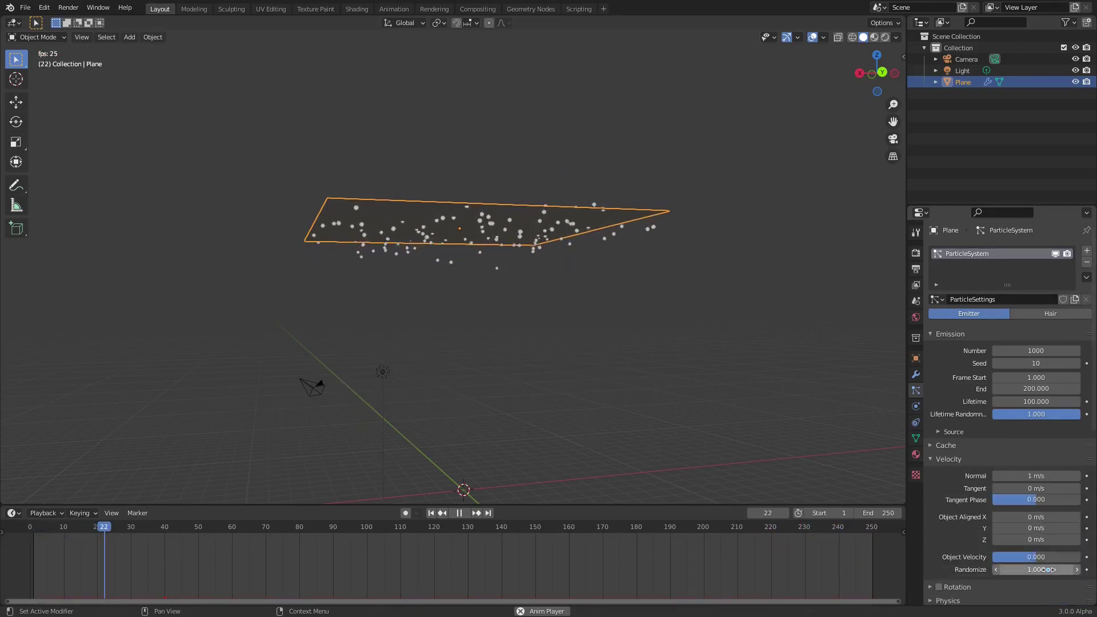
{"action": "left_click", "coordinate": [949, 459]}
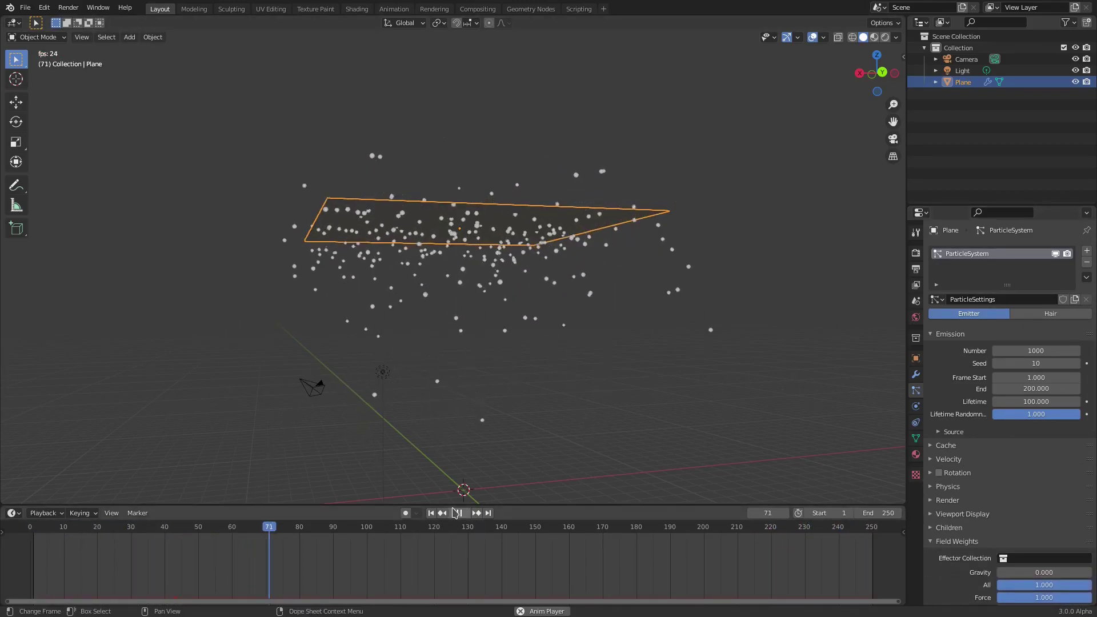
{"action": "scroll", "coordinate": [509, 341], "scroll_direction": "up", "scroll_amount": 4}
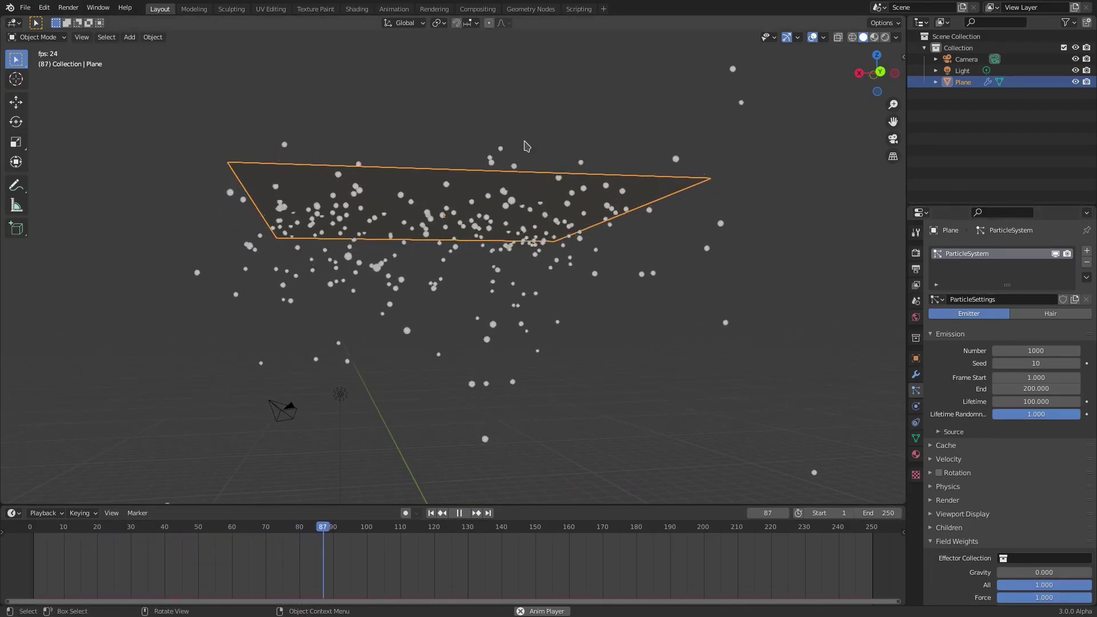
{"action": "scroll", "coordinate": [1021, 506], "scroll_direction": "down", "scroll_amount": 5}
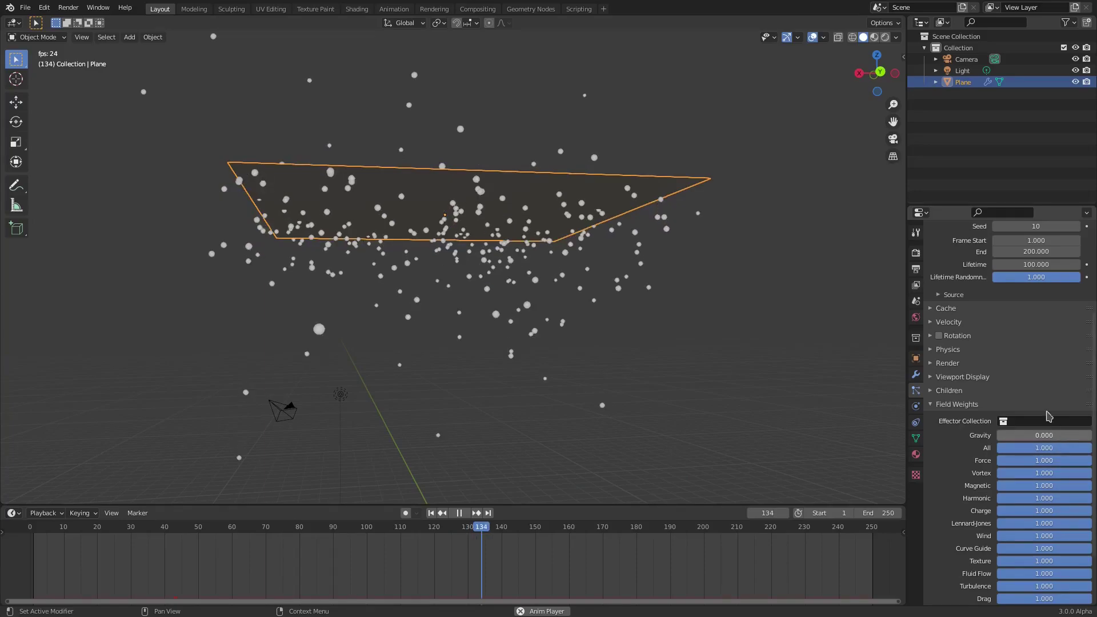
Reopen Physics and set Brownian to 0, which ends up at 14.490
{"action": "left_click", "coordinate": [966, 349]}
{"action": "left_click", "coordinate": [967, 350]}
{"action": "left_click", "coordinate": [967, 349]}
{"action": "left_click", "coordinate": [1037, 426]}
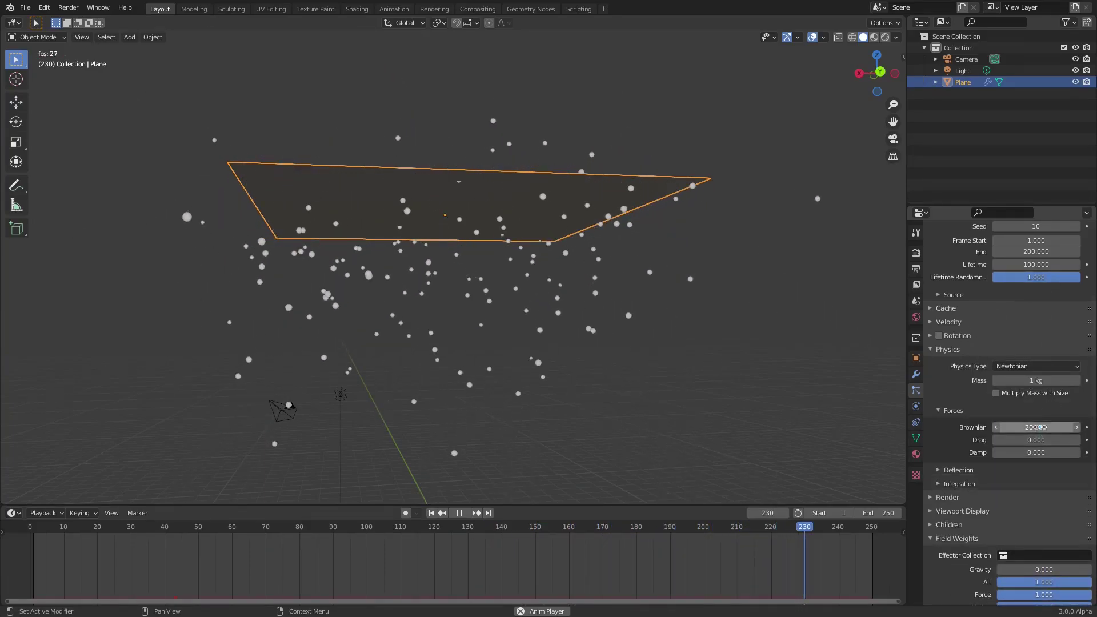
{"action": "key", "text": "Return"}
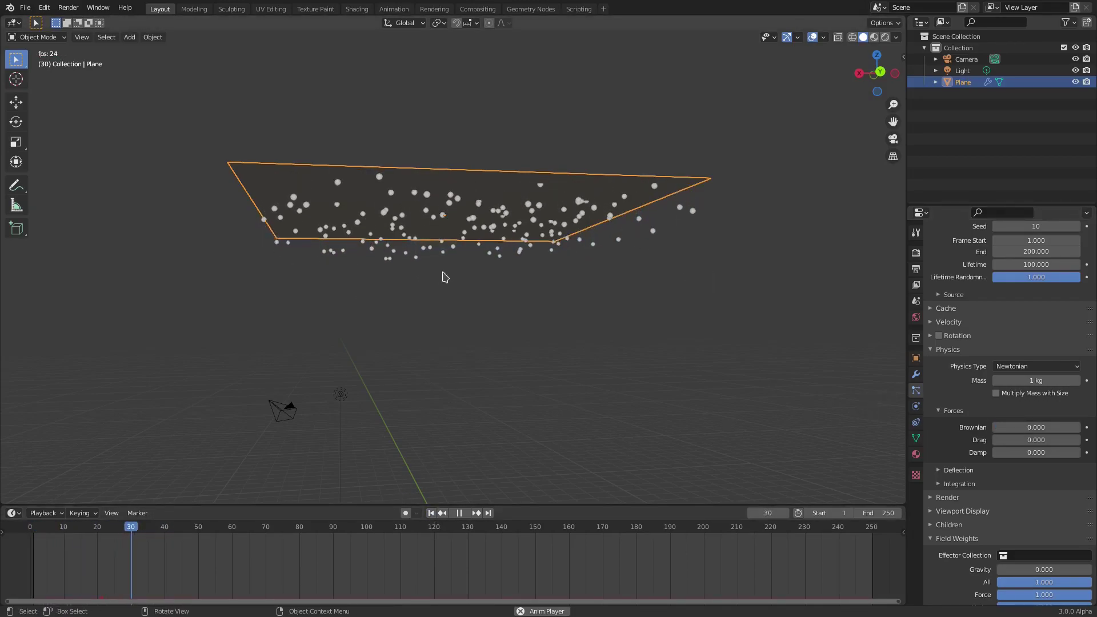
{"action": "mouse_move", "coordinate": [1009, 427]}
{"action": "left_mouse_down"}
{"action": "mouse_move", "coordinate": [1040, 427]}
{"action": "mouse_move", "coordinate": [1008, 427]}
{"action": "left_mouse_up"}
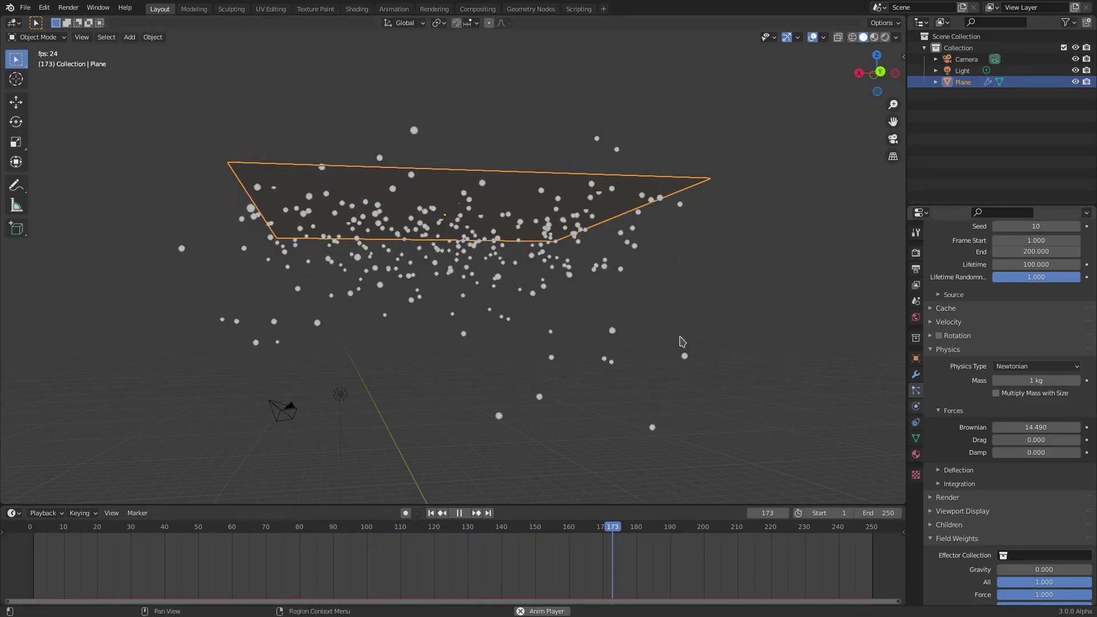
Set the Brownian force to 5 and drag Damp up to about 0.603
{"action": "left_click", "coordinate": [1037, 428]}
{"action": "type", "text": "5"}
{"action": "key", "text": "Return"}
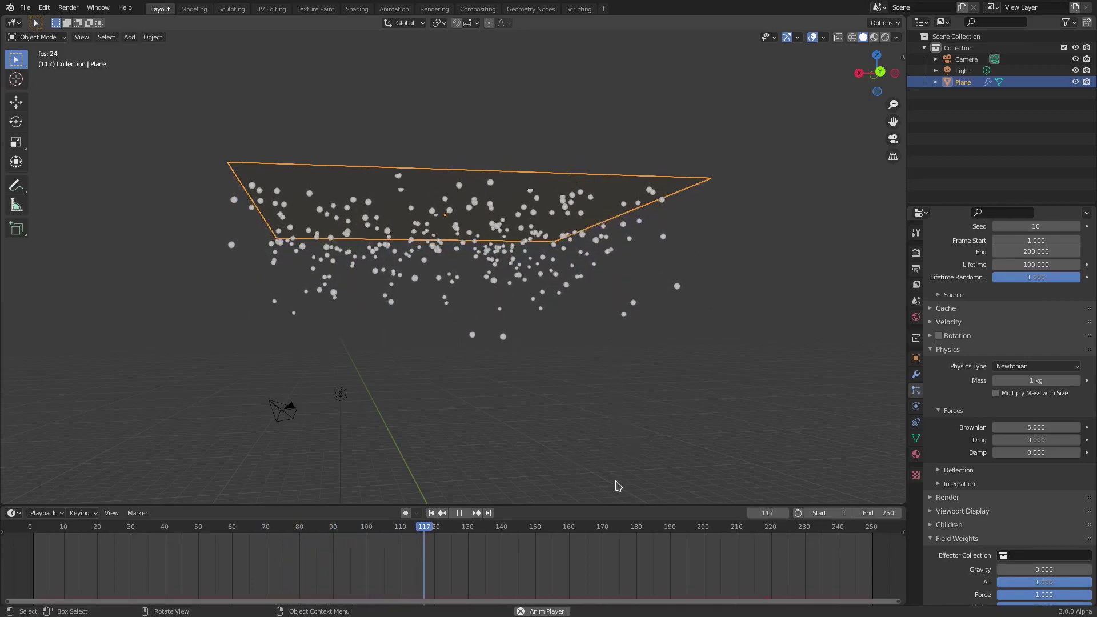
{"action": "left_click_drag", "start_coordinate": [1017, 452], "coordinate": [1046, 453]}
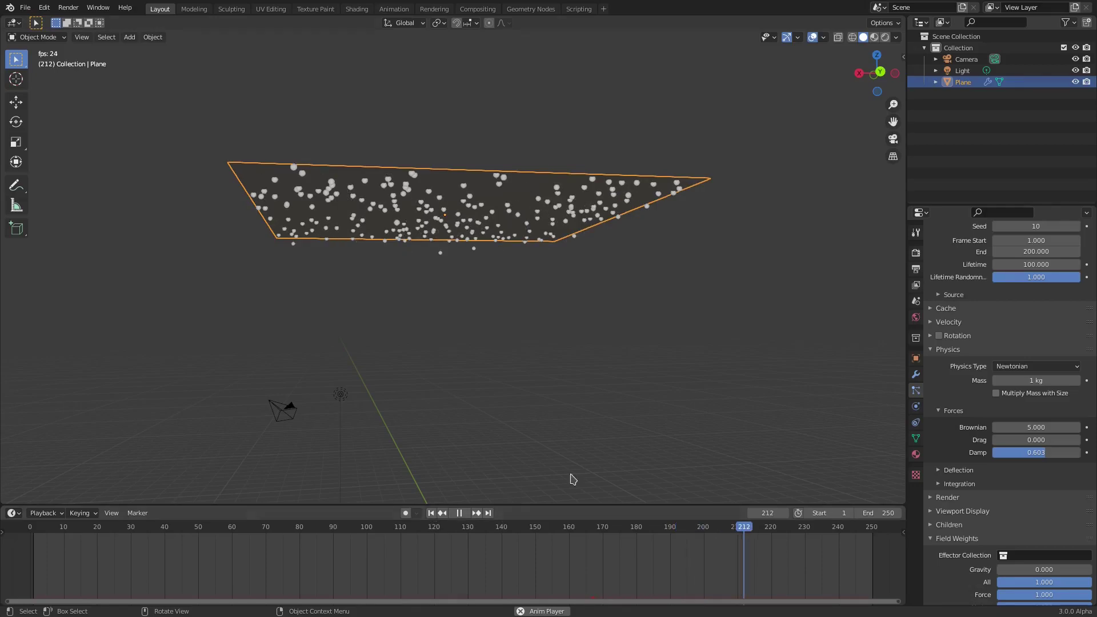
{"action": "scroll", "coordinate": [1021, 391], "scroll_direction": "up", "scroll_amount": 5}
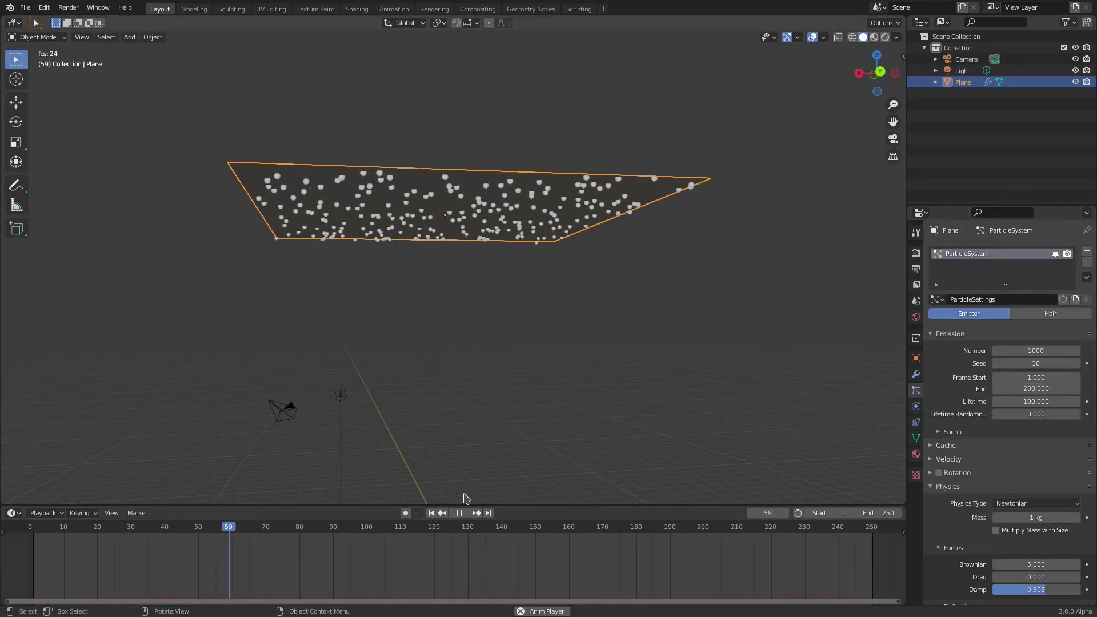
Set particle Lifetime to 250, lower Damp to 0.058, and replay from frame one
{"action": "left_click", "coordinate": [431, 512]}
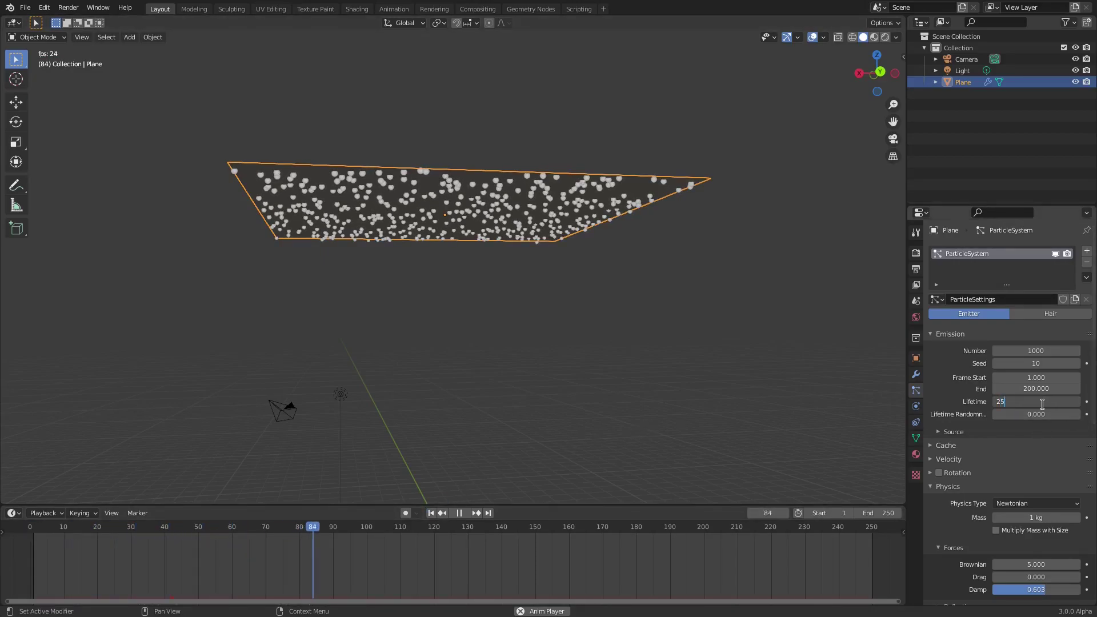
{"action": "key", "text": "Return"}
{"action": "scroll", "coordinate": [1056, 410], "scroll_direction": "down", "scroll_amount": 8}
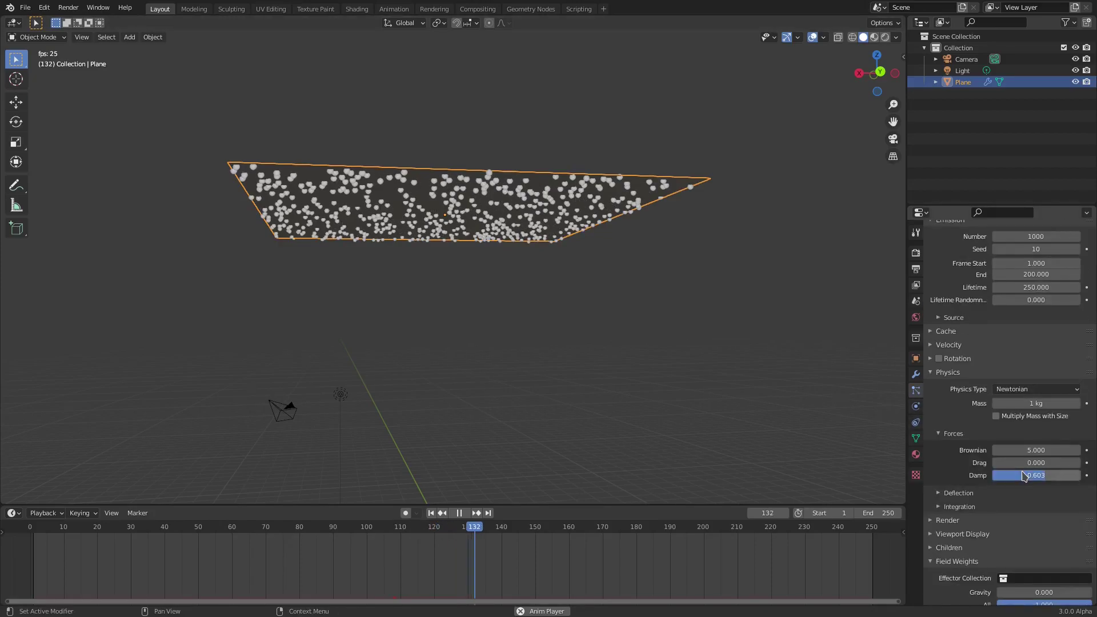
{"action": "left_click_drag", "start_coordinate": [1036, 406], "coordinate": [1006, 406]}
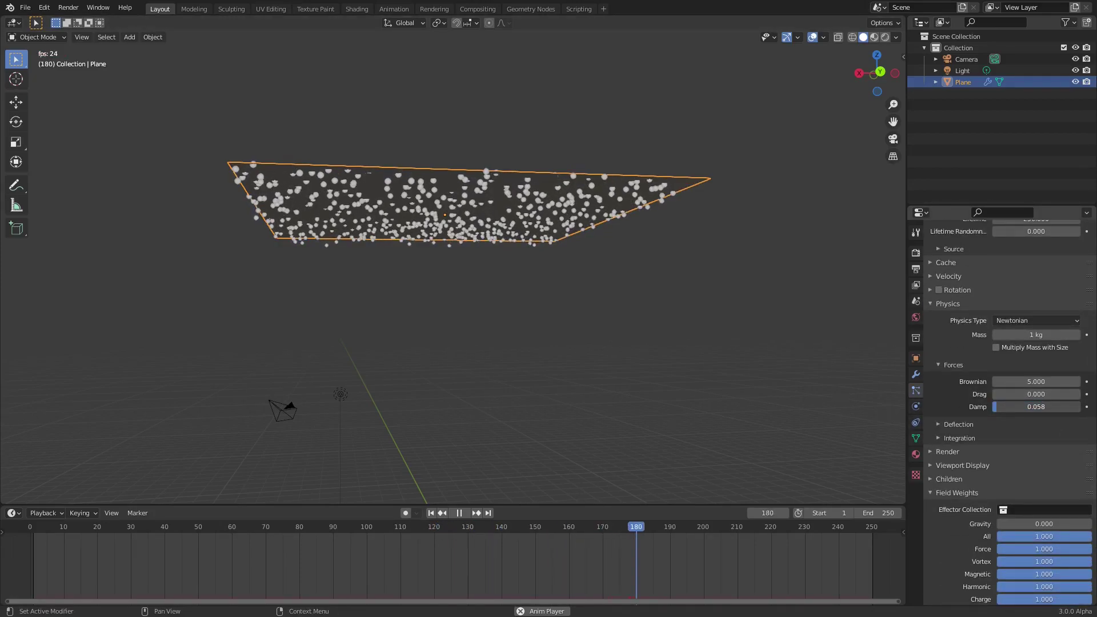
{"action": "left_click", "coordinate": [432, 514]}
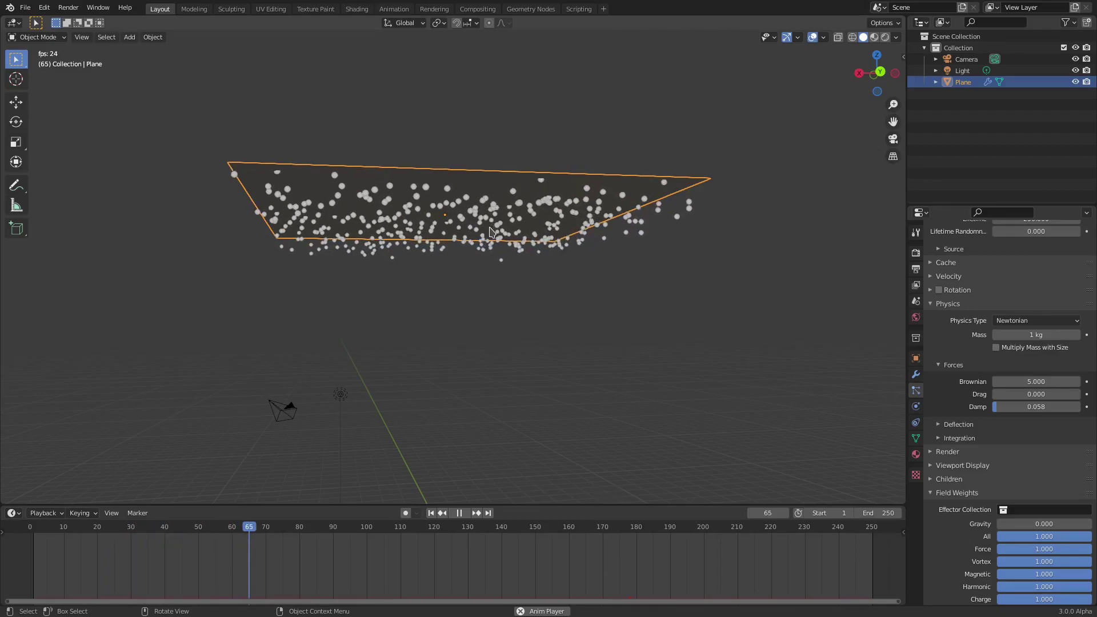
Lower the particle Damp value to 0.026
{"action": "middle_click_drag", "start_coordinate": [489, 267], "coordinate": [512, 286]}
{"action": "scroll", "coordinate": [512, 287], "scroll_direction": "up", "scroll_amount": 5}
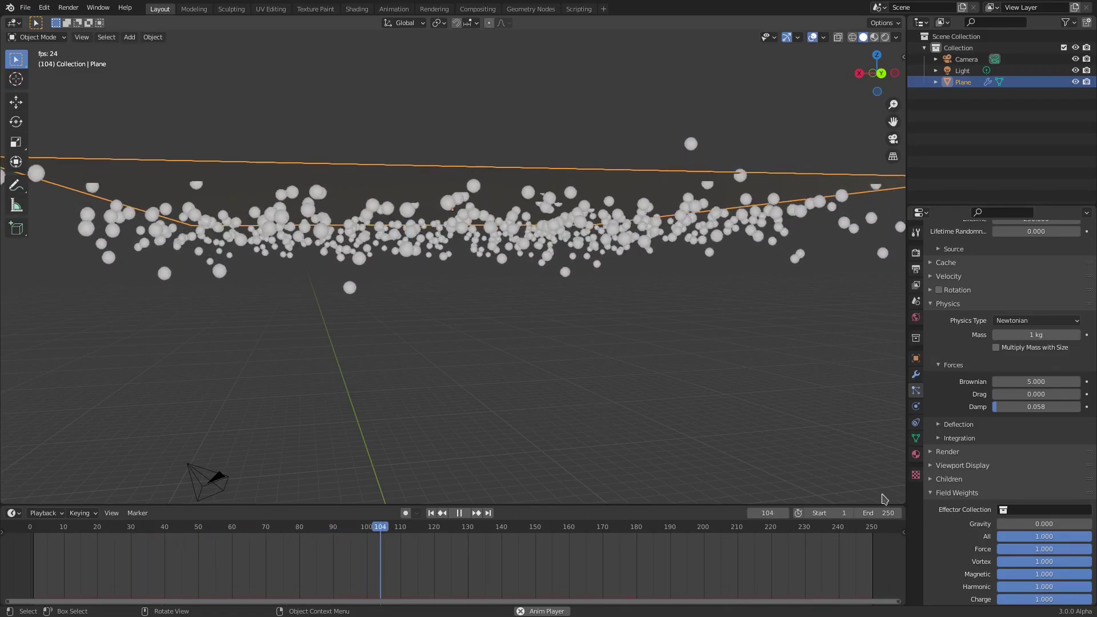
{"action": "left_click_drag", "start_coordinate": [1044, 523], "coordinate": [999, 524]}
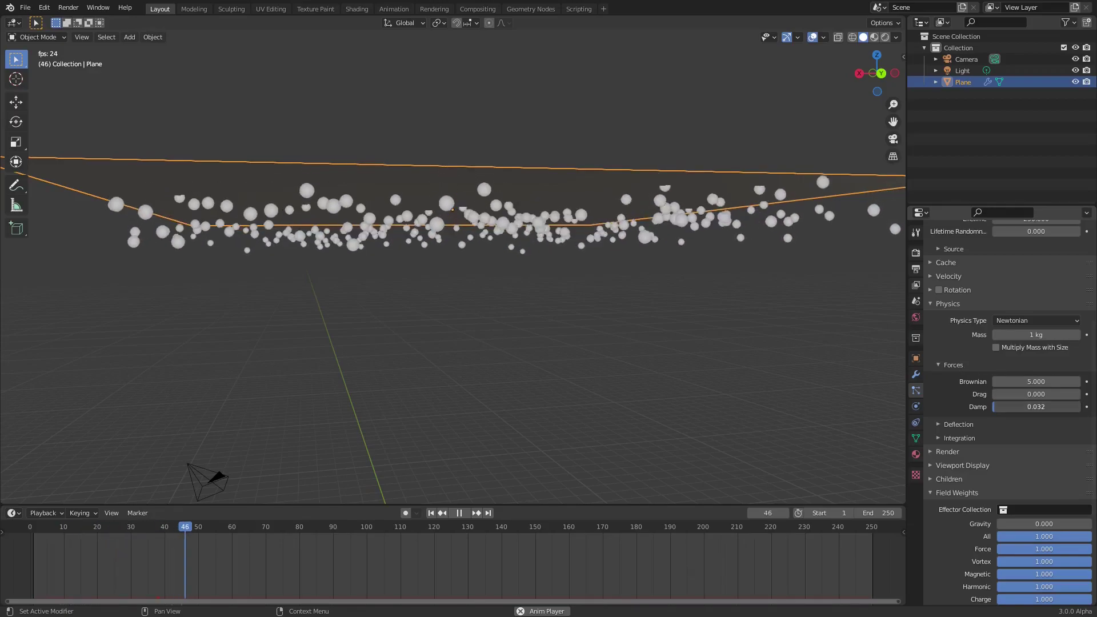
{"action": "left_click_drag", "start_coordinate": [1003, 407], "coordinate": [998, 410]}
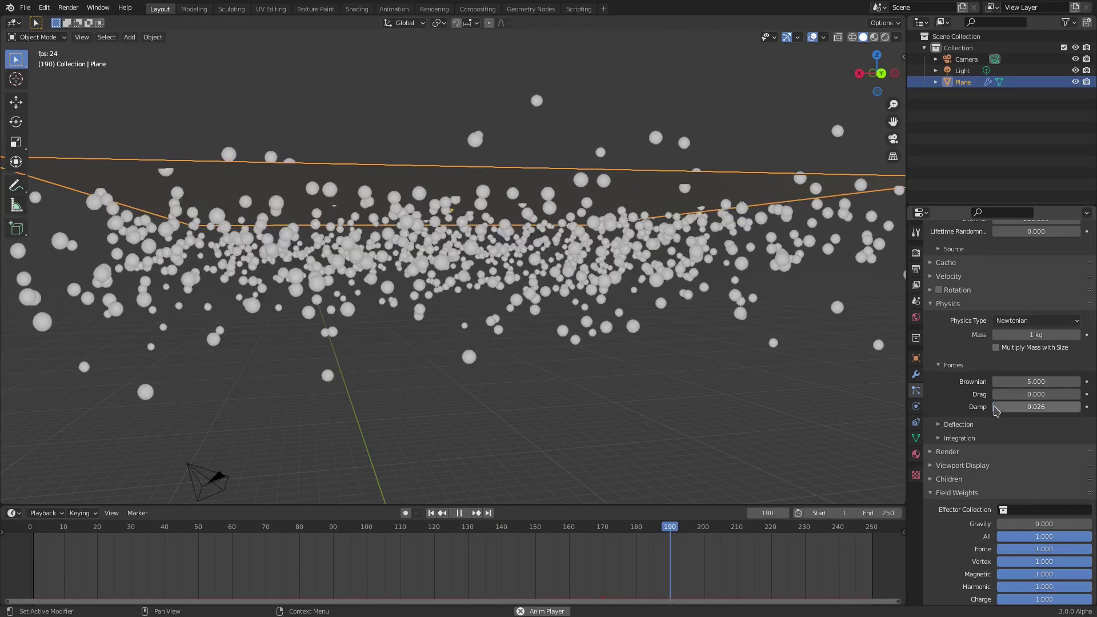
{"action": "left_click_drag", "start_coordinate": [1030, 408], "coordinate": [1012, 408]}
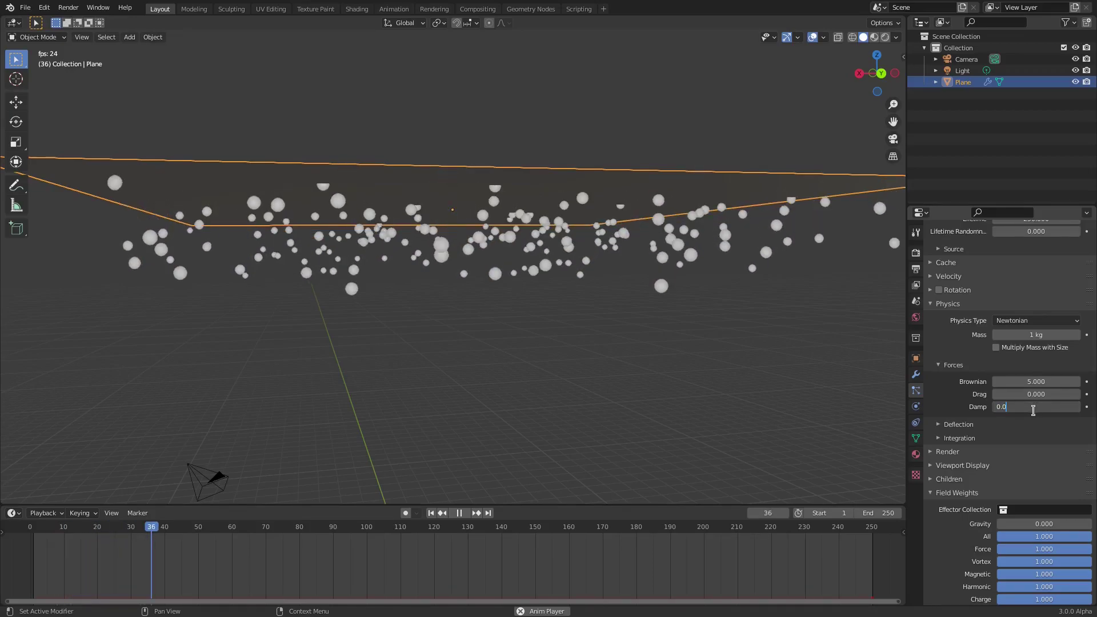
Collapse Physics and Field Weights, expand Render and bring up the Render As choices
{"action": "left_click", "coordinate": [948, 303]}
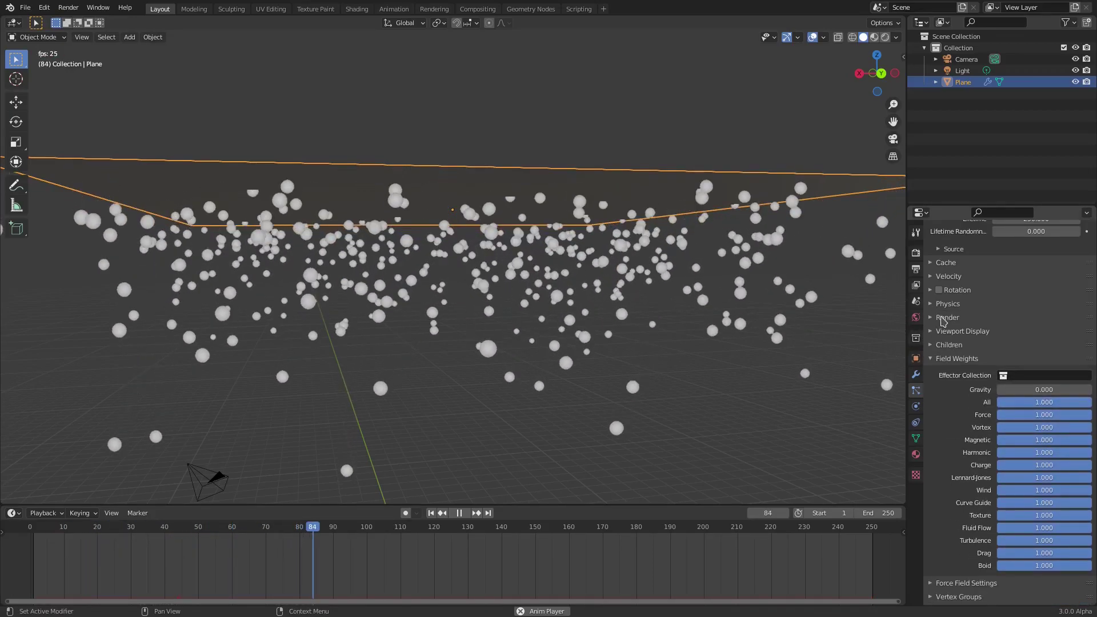
{"action": "left_click", "coordinate": [947, 317]}
{"action": "left_click", "coordinate": [966, 466]}
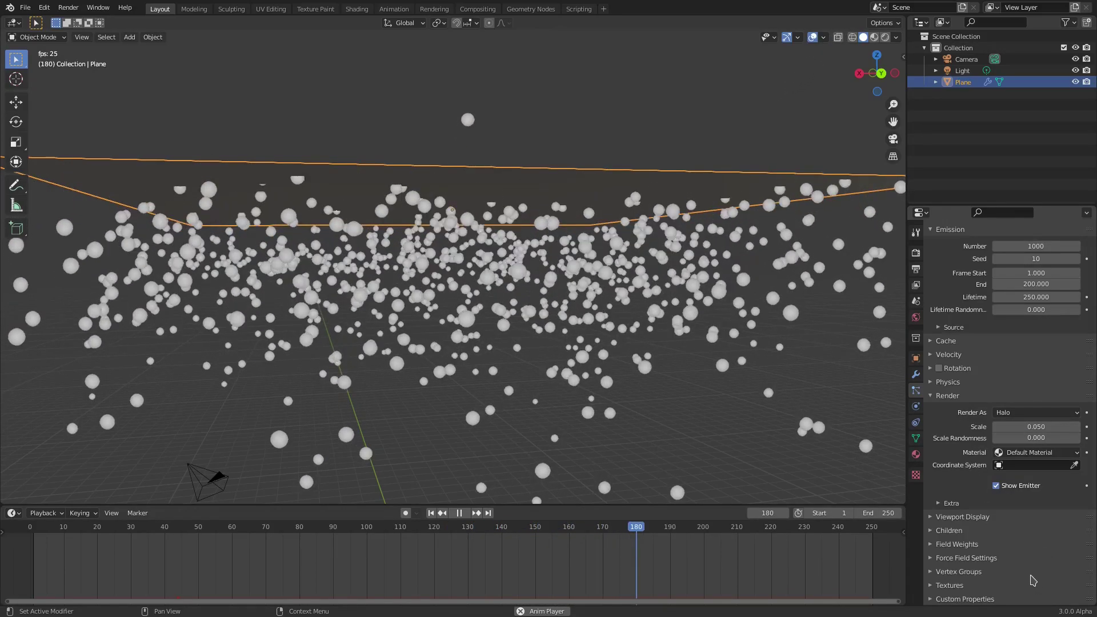
{"action": "scroll", "coordinate": [688, 420], "scroll_direction": "down", "scroll_amount": 2}
{"action": "middle_click_drag", "start_coordinate": [689, 420], "coordinate": [690, 391]}
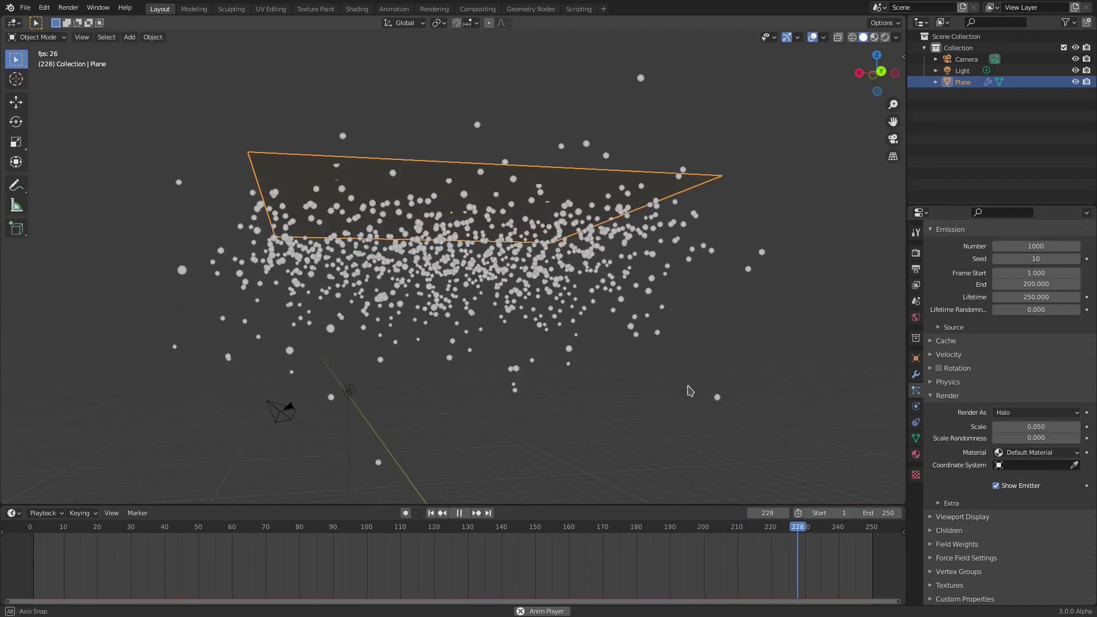
{"action": "left_click", "coordinate": [1017, 412]}
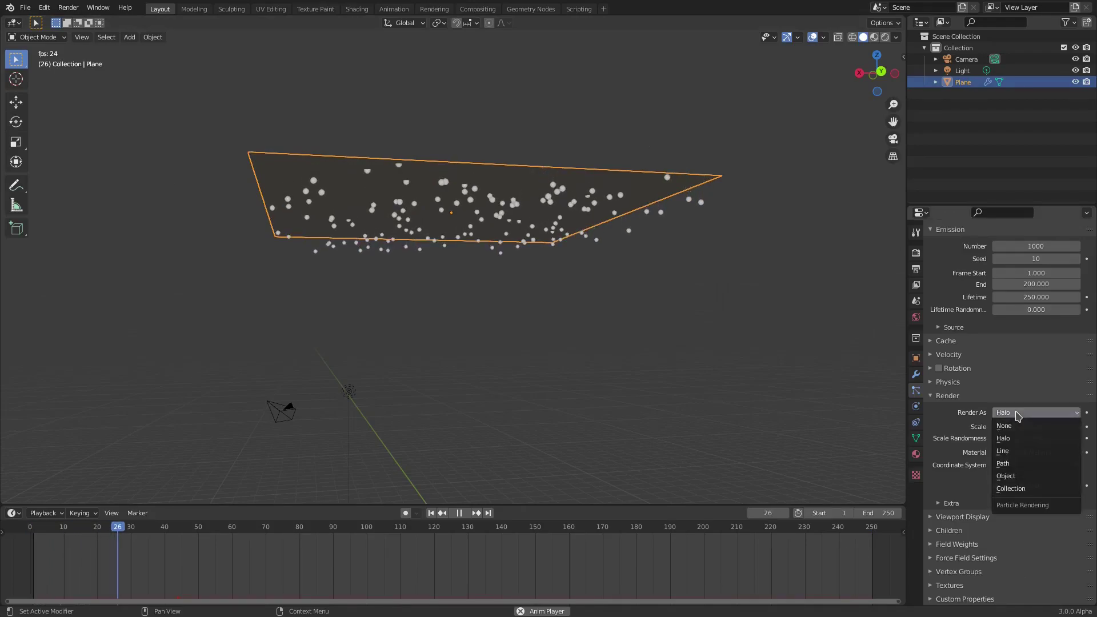
{"action": "scroll", "coordinate": [524, 308], "scroll_direction": "down", "scroll_amount": 3}
{"action": "middle_click_drag", "start_coordinate": [524, 309], "coordinate": [544, 328]}
Add a Suzanne monkey mesh and move it up above the plane
{"action": "key", "text": "shift+a"}
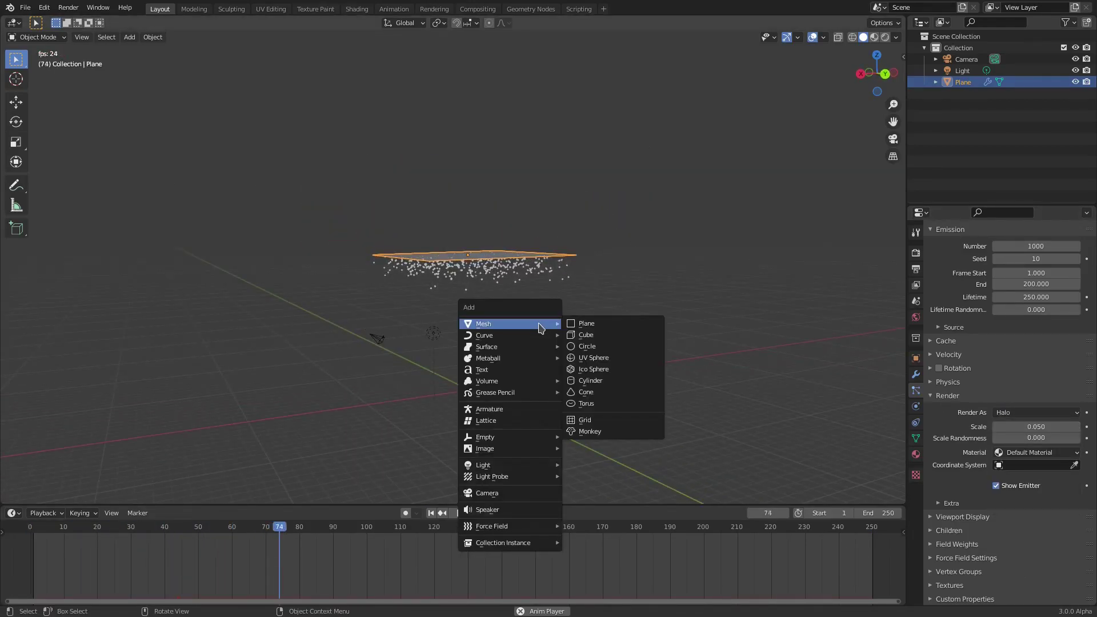
{"action": "left_click", "coordinate": [594, 432]}
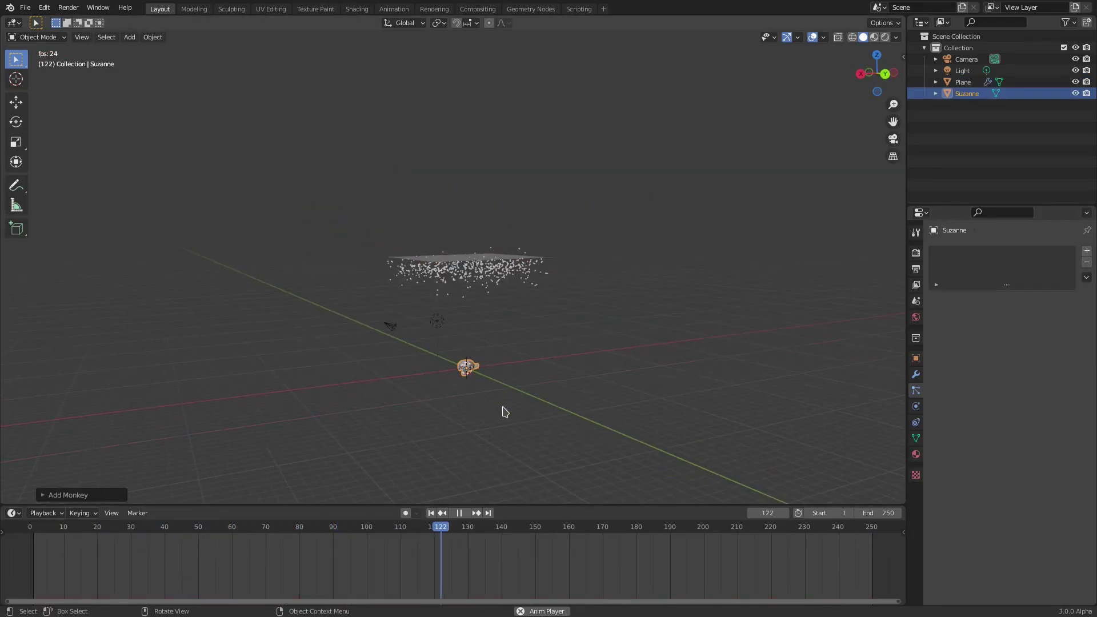
{"action": "key", "text": "g"}
{"action": "left_click", "coordinate": [600, 201]}
{"action": "scroll", "coordinate": [642, 225], "scroll_direction": "up", "scroll_amount": 6}
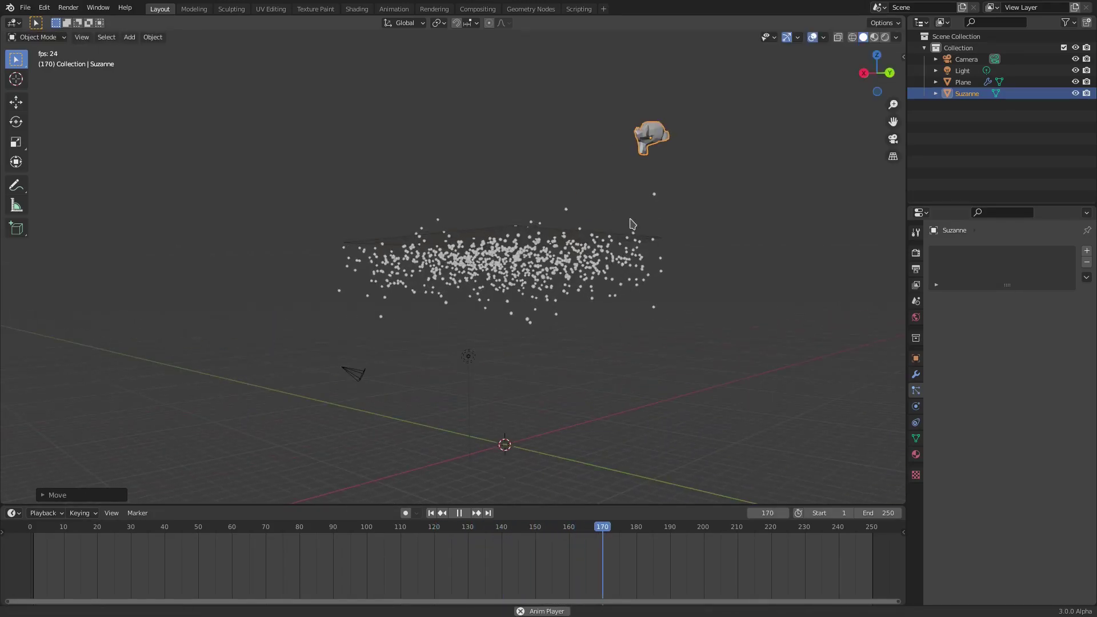
Make the plane's particles render as Object instances of Suzanne
{"action": "left_click", "coordinate": [466, 201]}
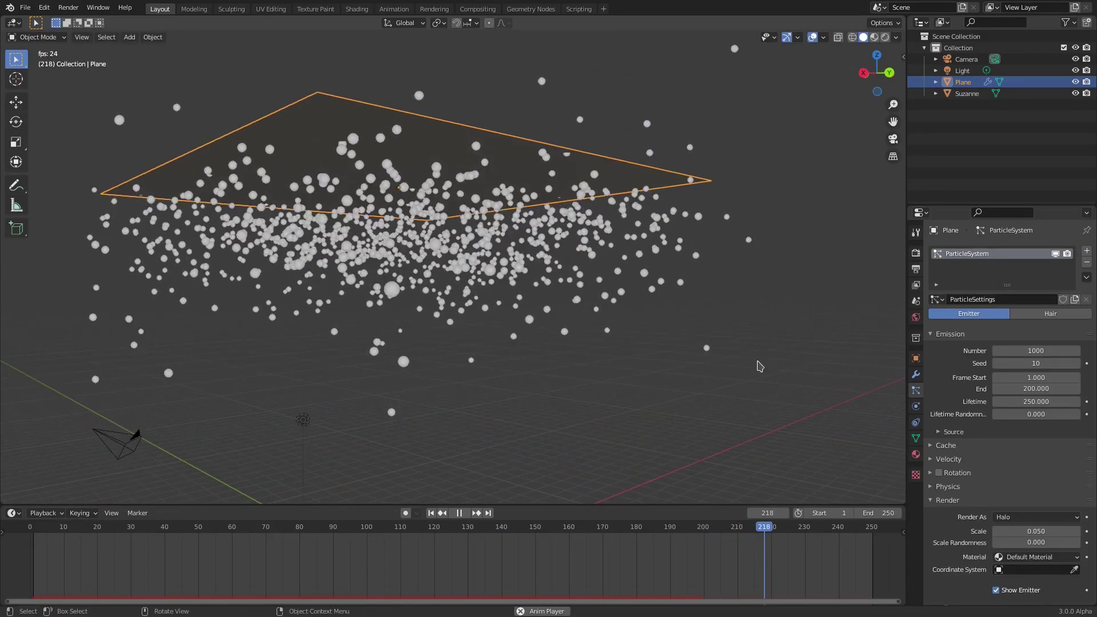
{"action": "scroll", "coordinate": [1031, 430], "scroll_direction": "down", "scroll_amount": 5}
{"action": "left_click", "coordinate": [1031, 426]}
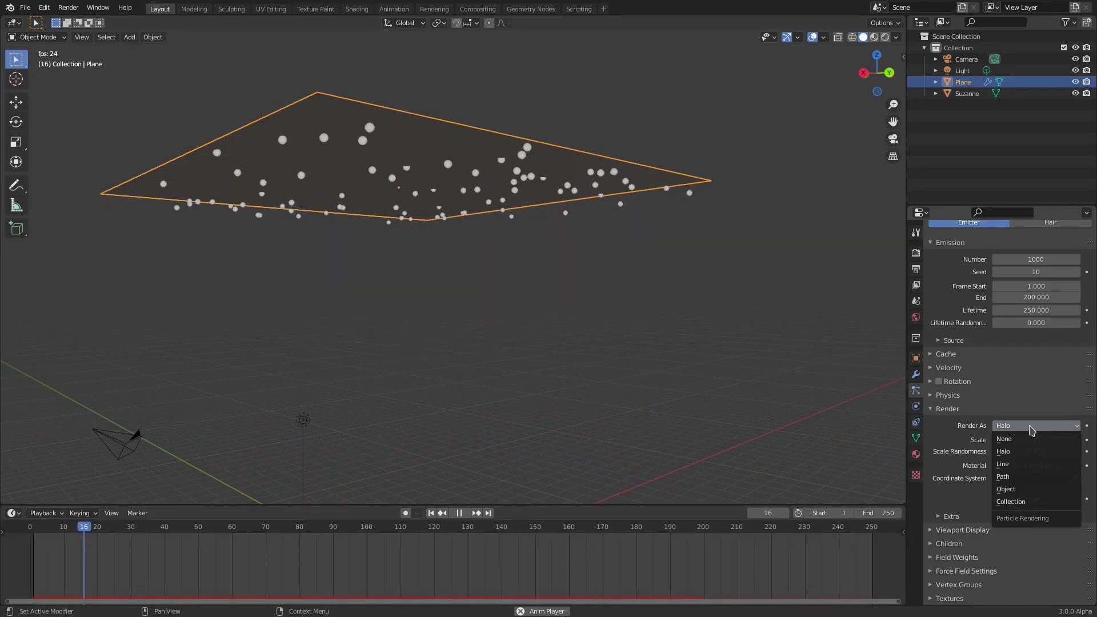
{"action": "left_click", "coordinate": [1033, 489]}
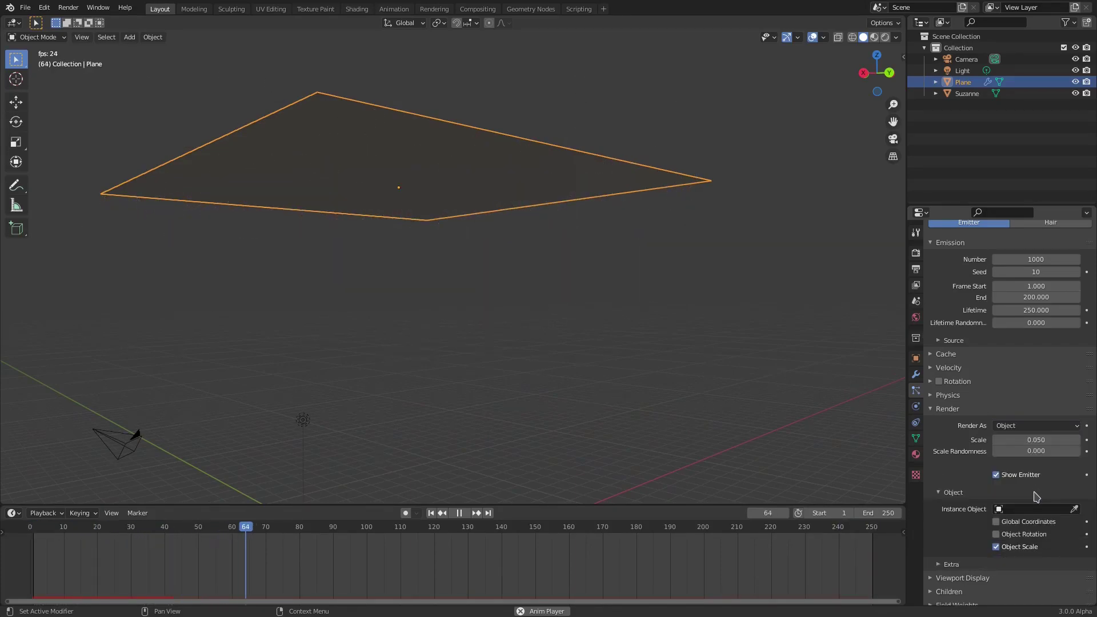
{"action": "left_click", "coordinate": [1037, 510]}
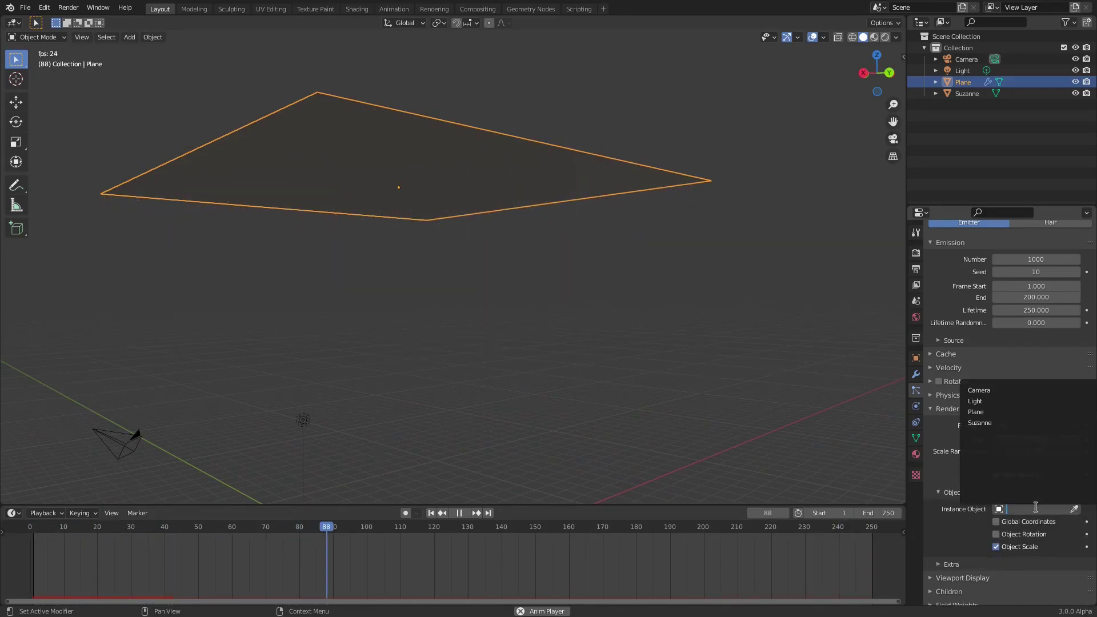
{"action": "left_click", "coordinate": [1008, 424]}
{"action": "scroll", "coordinate": [626, 303], "scroll_direction": "up", "scroll_amount": 3}
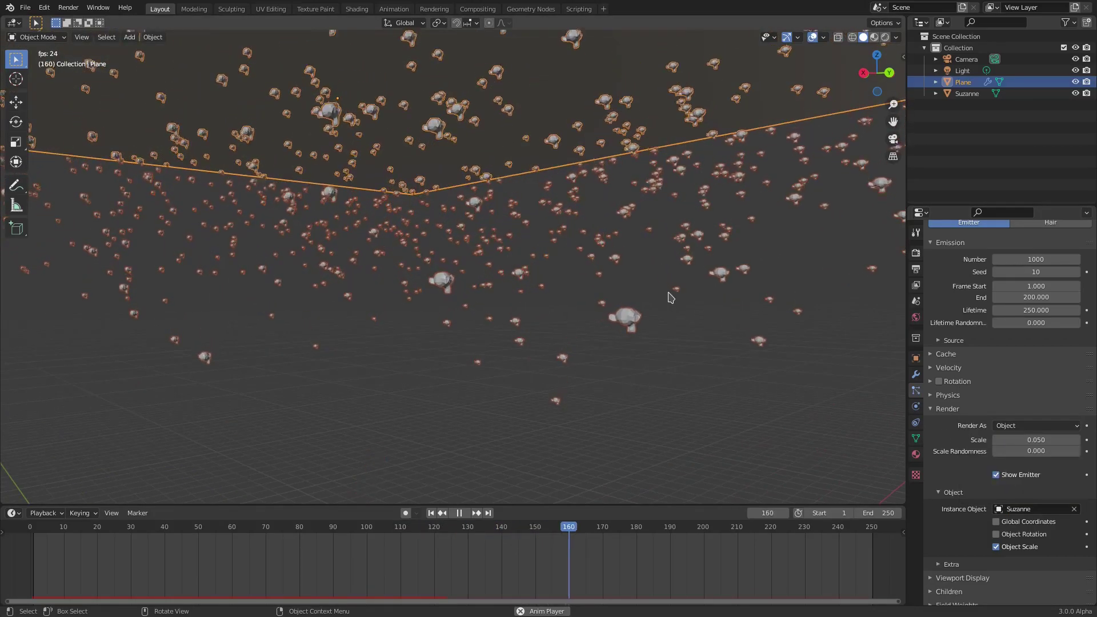
Set the Suzanne particle Scale to 0.130 and Scale Randomness to 0.808
{"action": "middle_click_drag", "start_coordinate": [680, 298], "coordinate": [638, 329]}
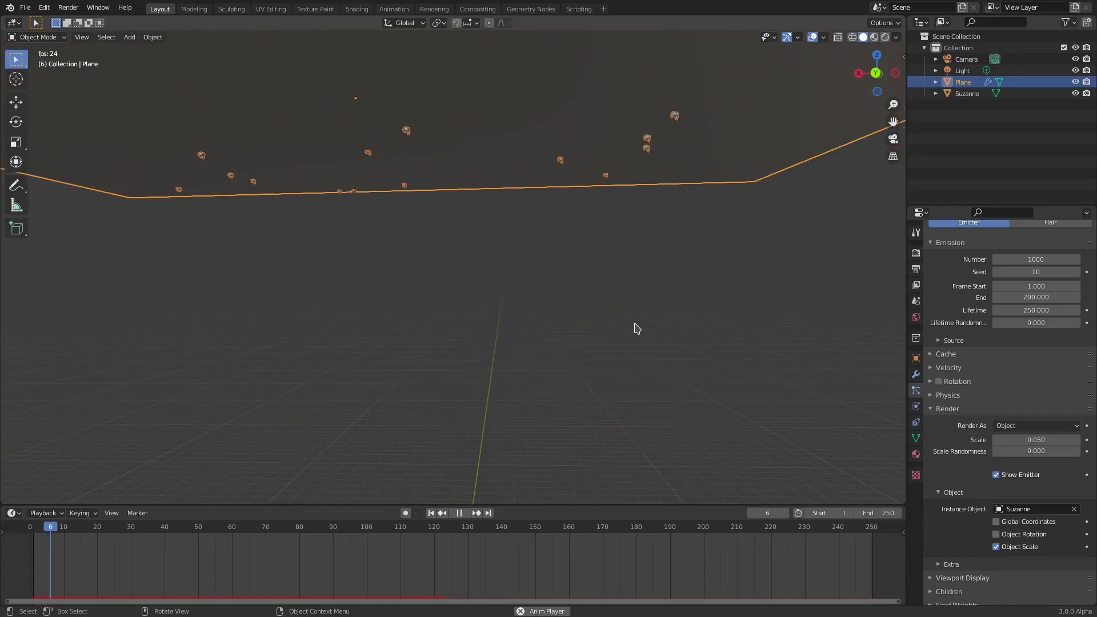
{"action": "middle_click_drag", "start_coordinate": [789, 304], "coordinate": [810, 334]}
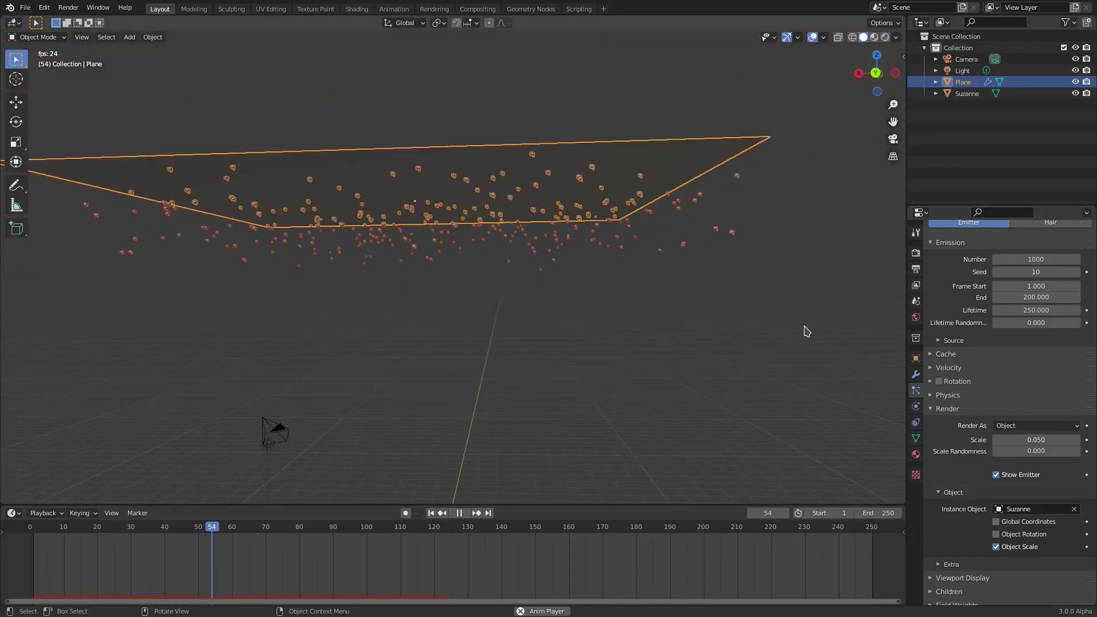
{"action": "scroll", "coordinate": [563, 244], "scroll_direction": "up", "scroll_amount": 5}
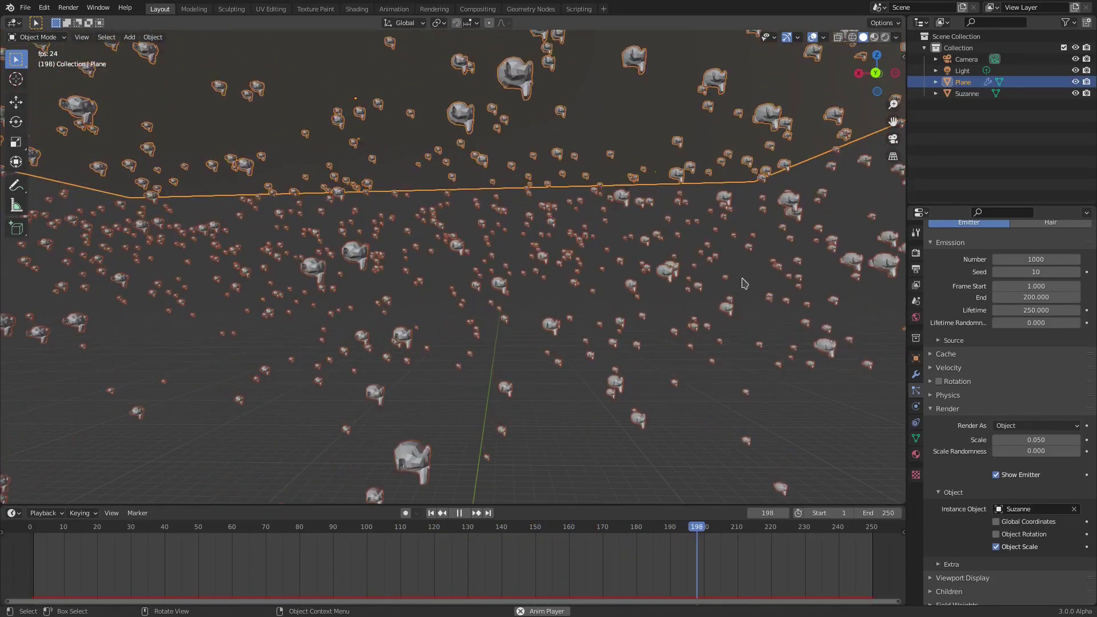
{"action": "left_click_drag", "start_coordinate": [1029, 439], "coordinate": [1066, 439]}
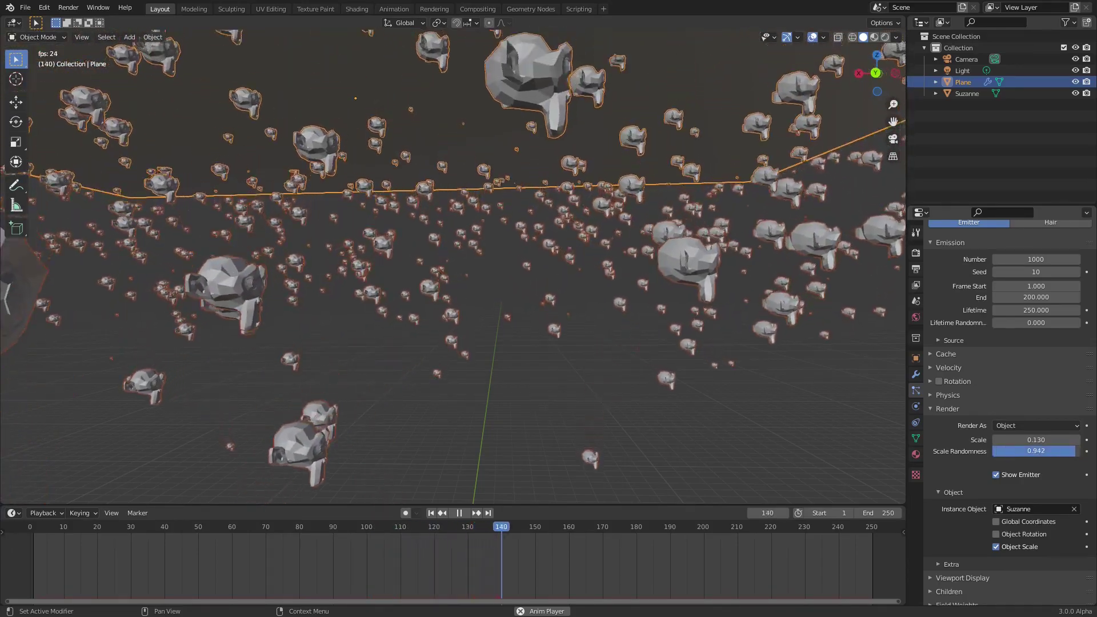
{"action": "left_click_drag", "start_coordinate": [1036, 451], "coordinate": [1009, 450]}
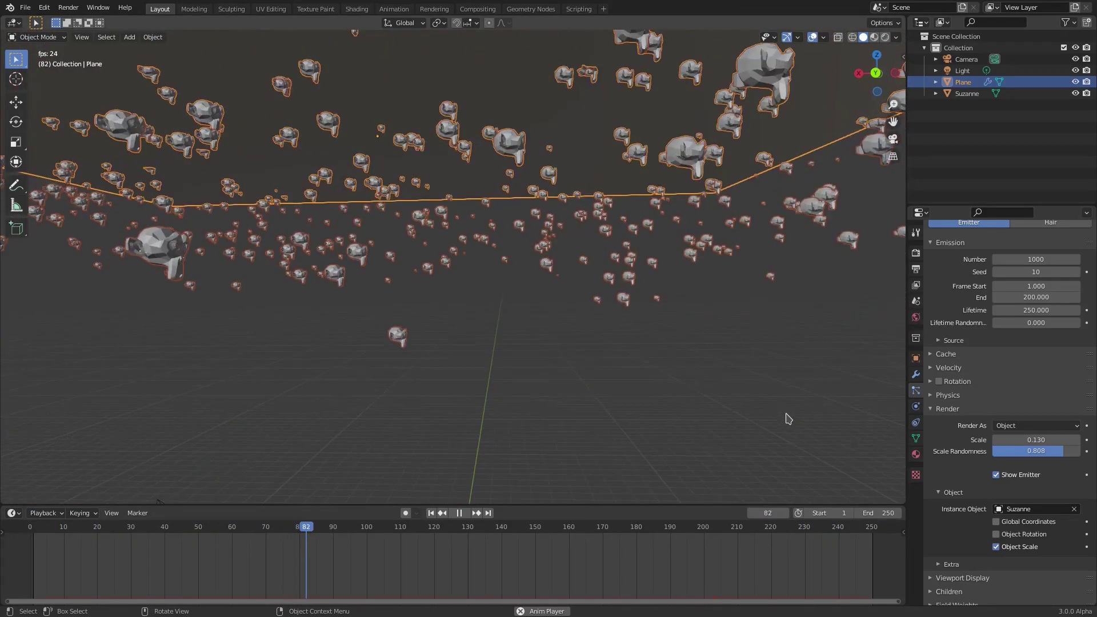
{"action": "left_click", "coordinate": [548, 96]}
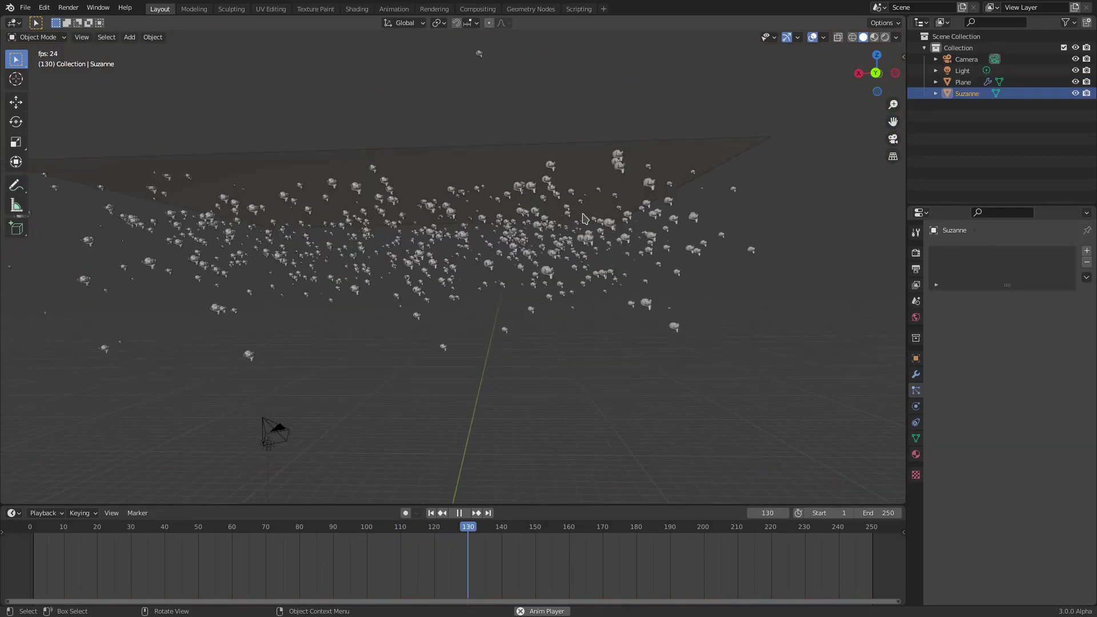
Start rotating Suzanne, cancel it, and reselect the plane emitter
{"action": "key", "text": "r"}
{"action": "key", "text": "r"}
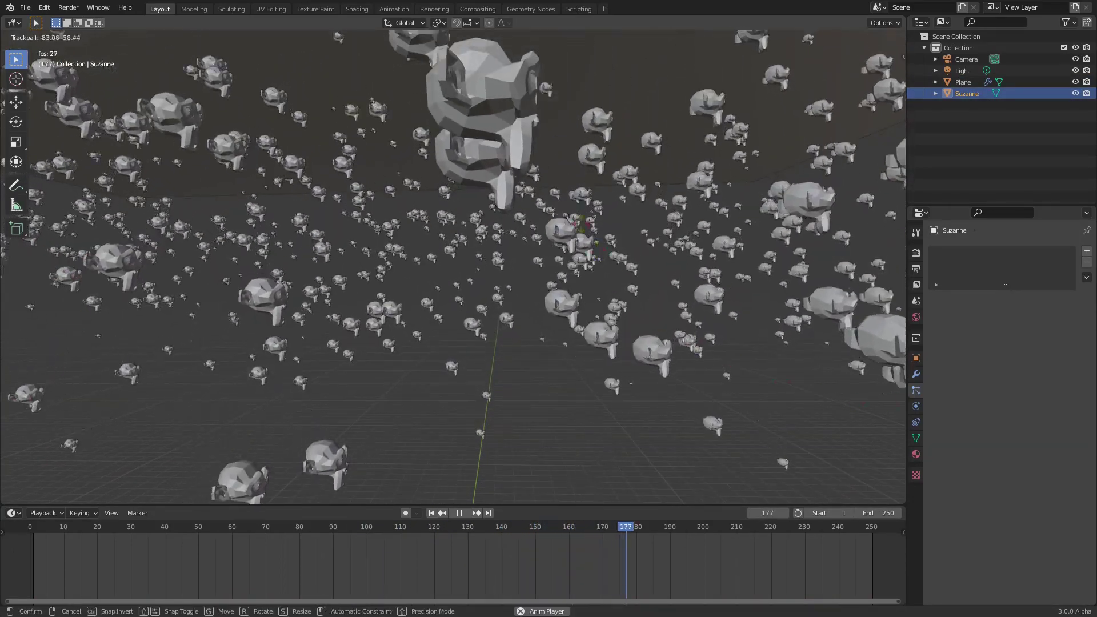
{"action": "right_click", "coordinate": [692, 238]}
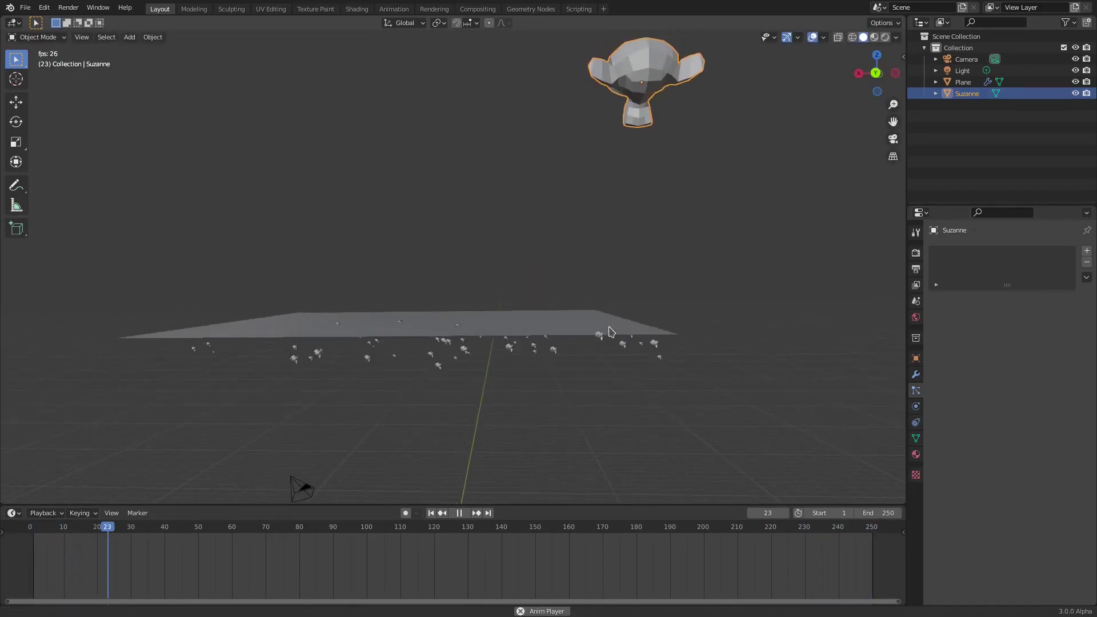
{"action": "right_click", "coordinate": [711, 268]}
{"action": "left_click", "coordinate": [564, 335]}
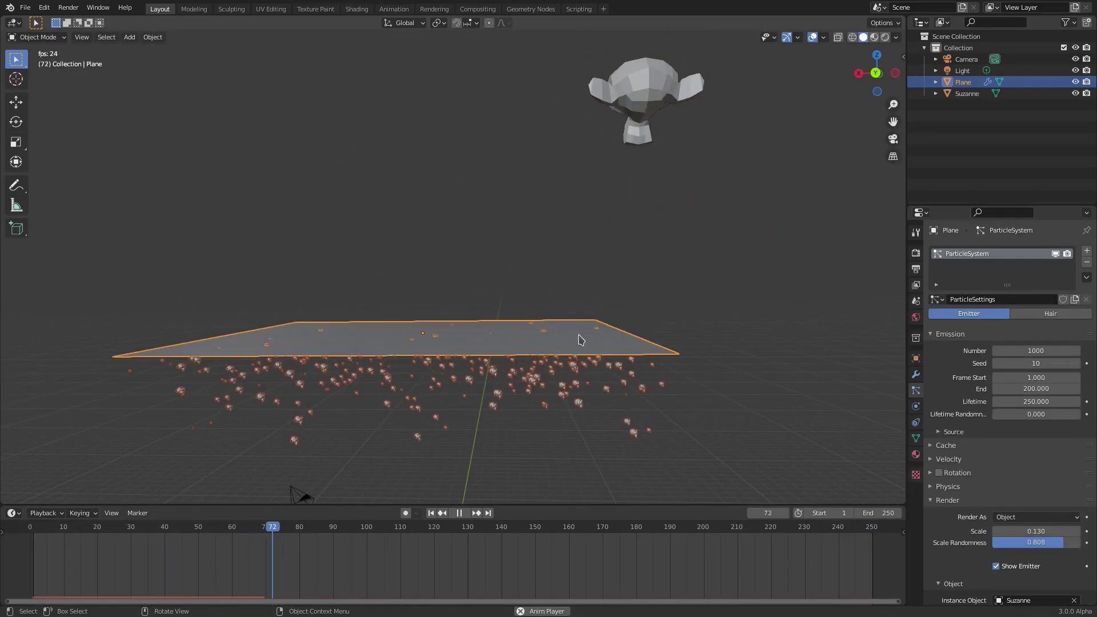
Rotate the source Suzanne to a new angle and enable particle Rotation
{"action": "scroll", "coordinate": [975, 457], "scroll_direction": "down", "scroll_amount": 6}
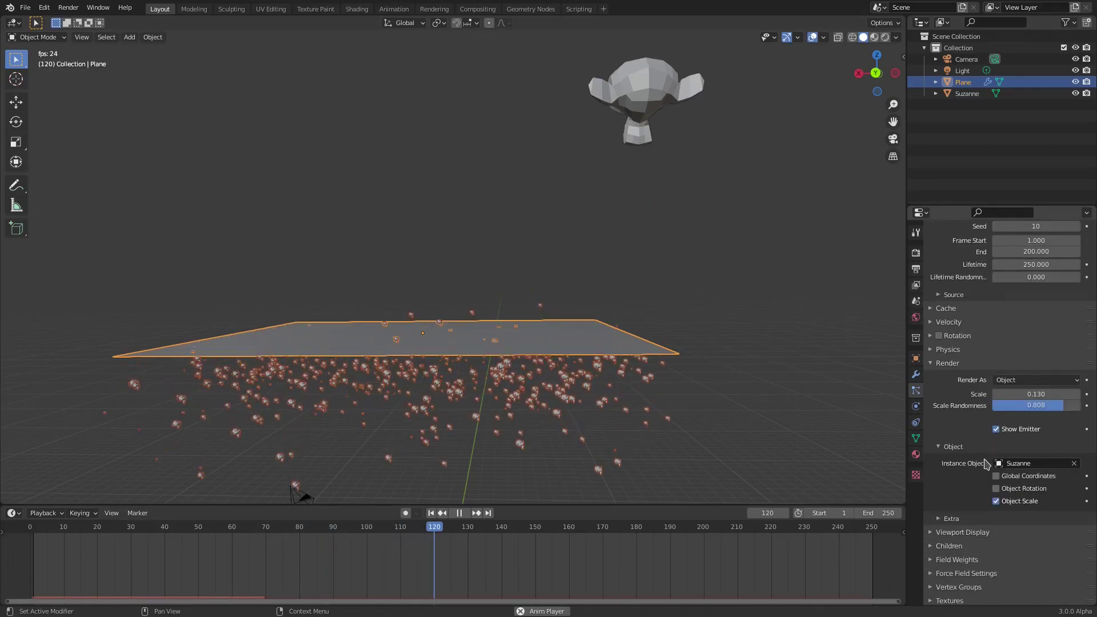
{"action": "scroll", "coordinate": [983, 466], "scroll_direction": "down", "scroll_amount": 1}
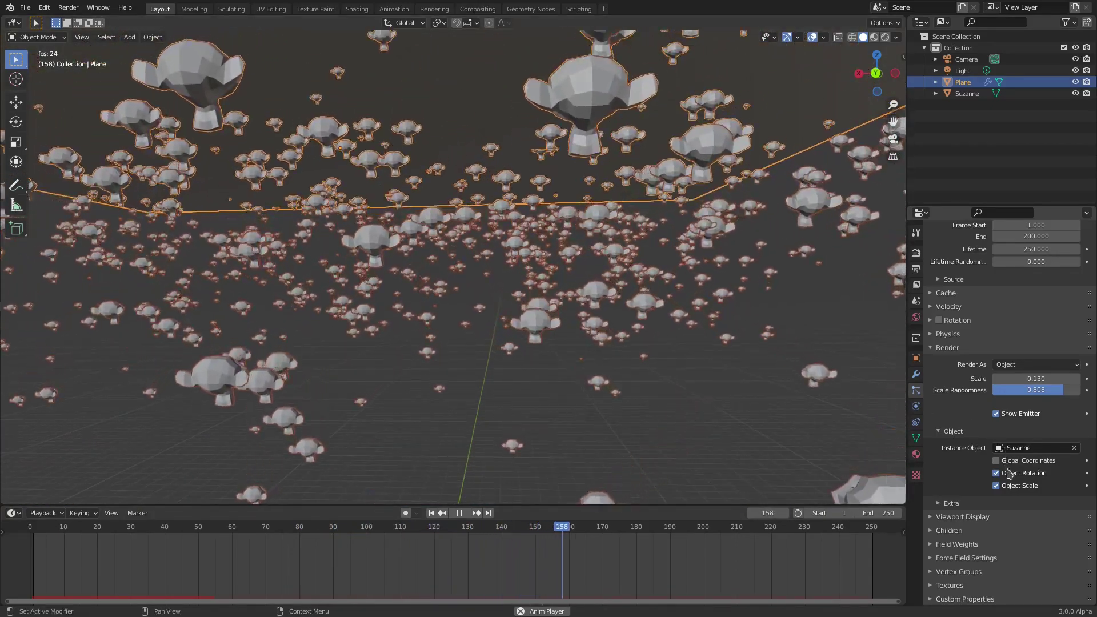
{"action": "scroll", "coordinate": [766, 350], "scroll_direction": "down", "scroll_amount": 8}
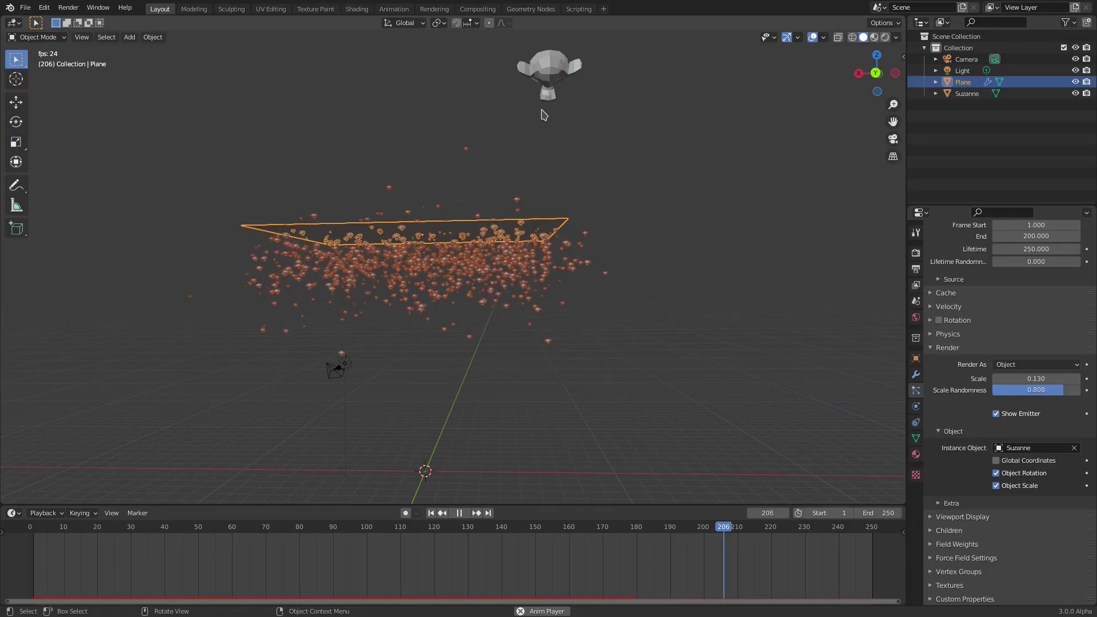
{"action": "scroll", "coordinate": [571, 286], "scroll_direction": "up", "scroll_amount": 5}
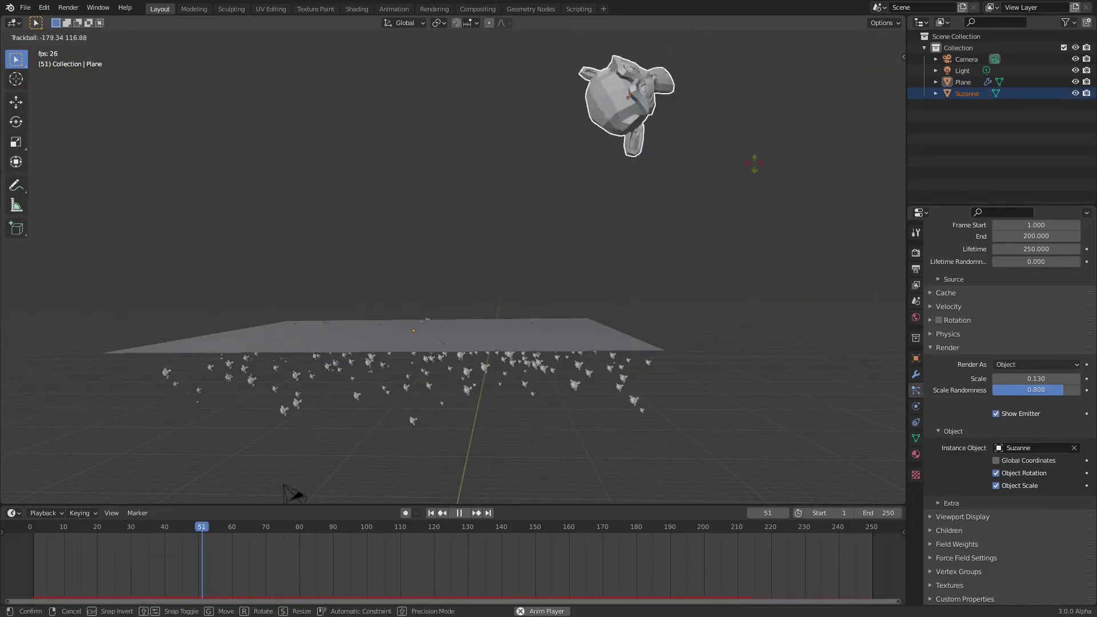
{"action": "scroll", "coordinate": [563, 426], "scroll_direction": "up", "scroll_amount": 4}
{"action": "middle_click_drag", "start_coordinate": [563, 416], "coordinate": [636, 132], "text": "shift"}
{"action": "key", "text": "r"}
{"action": "key", "text": "r"}
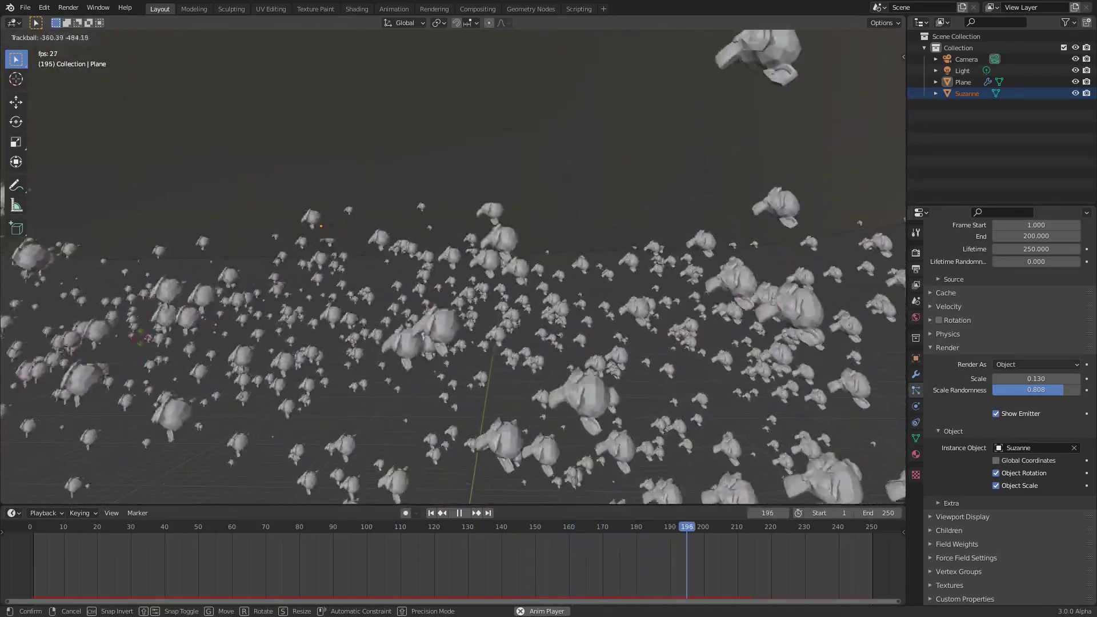
{"action": "left_click", "coordinate": [725, 341]}
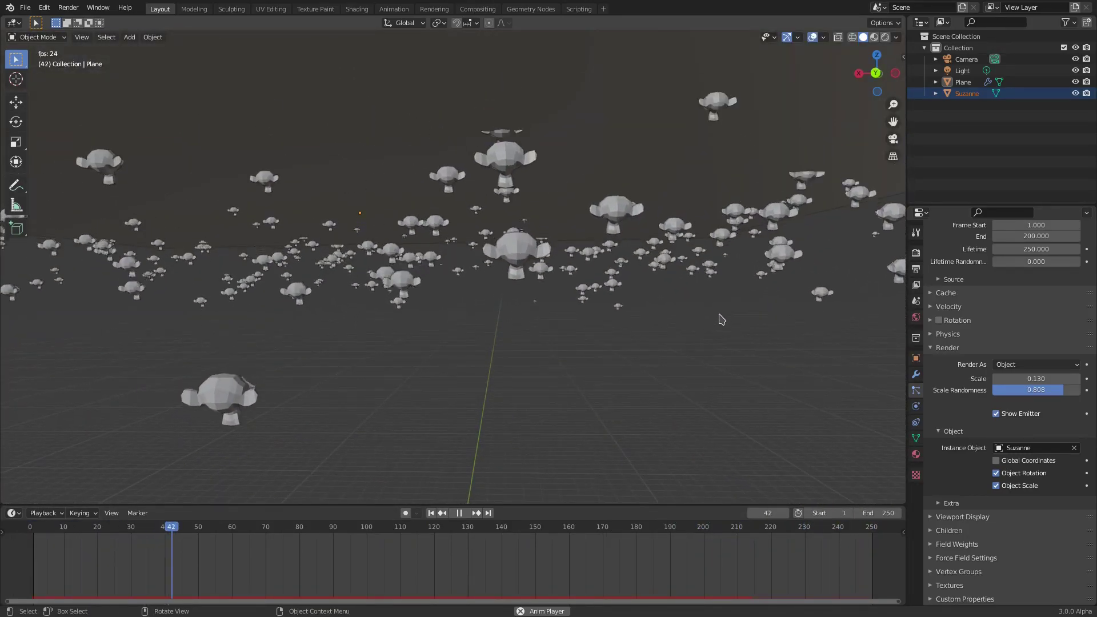
{"action": "left_click", "coordinate": [939, 320]}
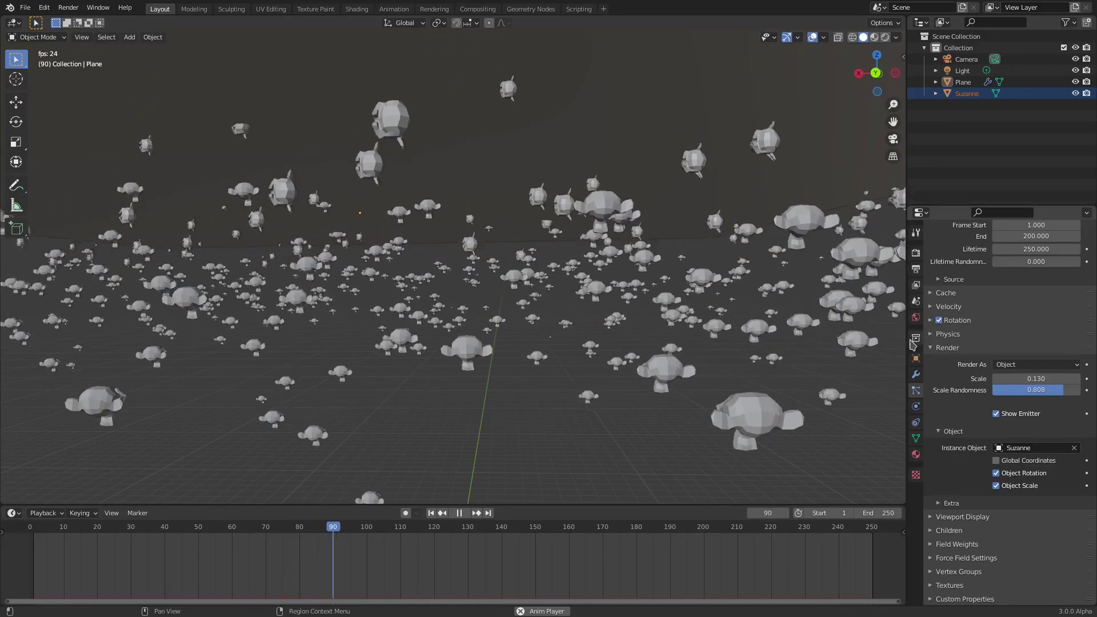
Restart playback and switch Object Rotation on, then off again
{"action": "left_click", "coordinate": [431, 513]}
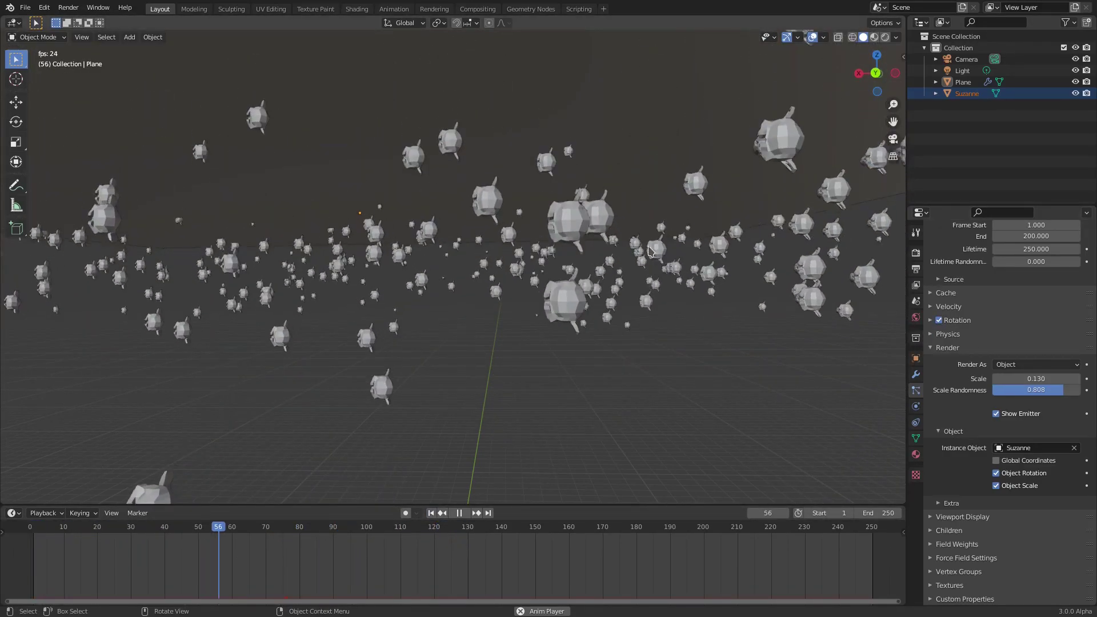
{"action": "scroll", "coordinate": [636, 274], "scroll_direction": "down", "scroll_amount": 8}
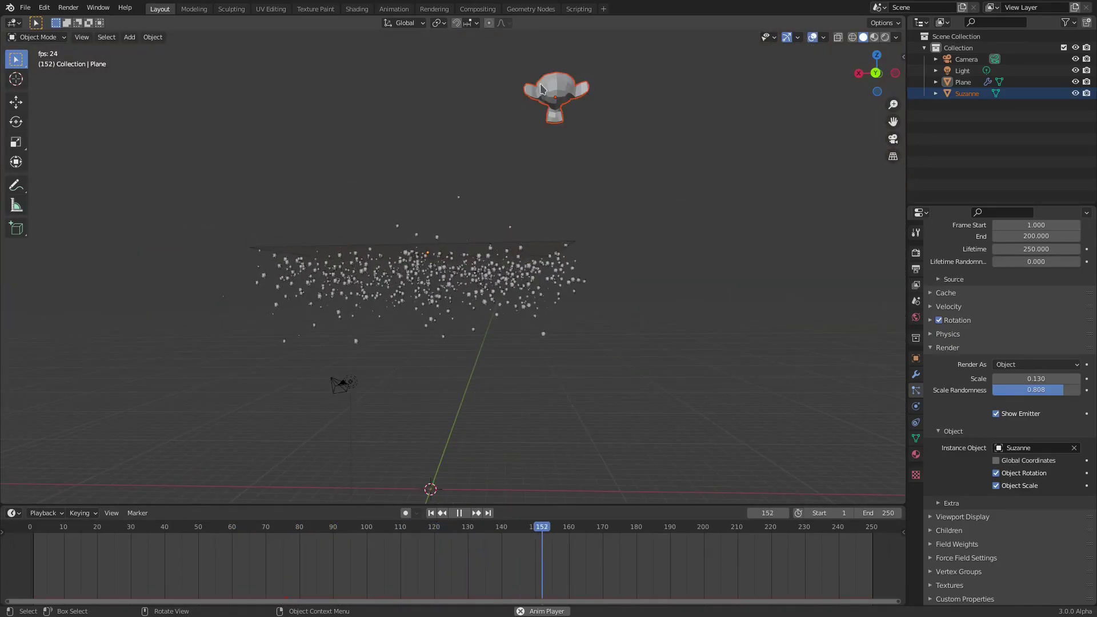
{"action": "scroll", "coordinate": [588, 119], "scroll_direction": "up", "scroll_amount": 8}
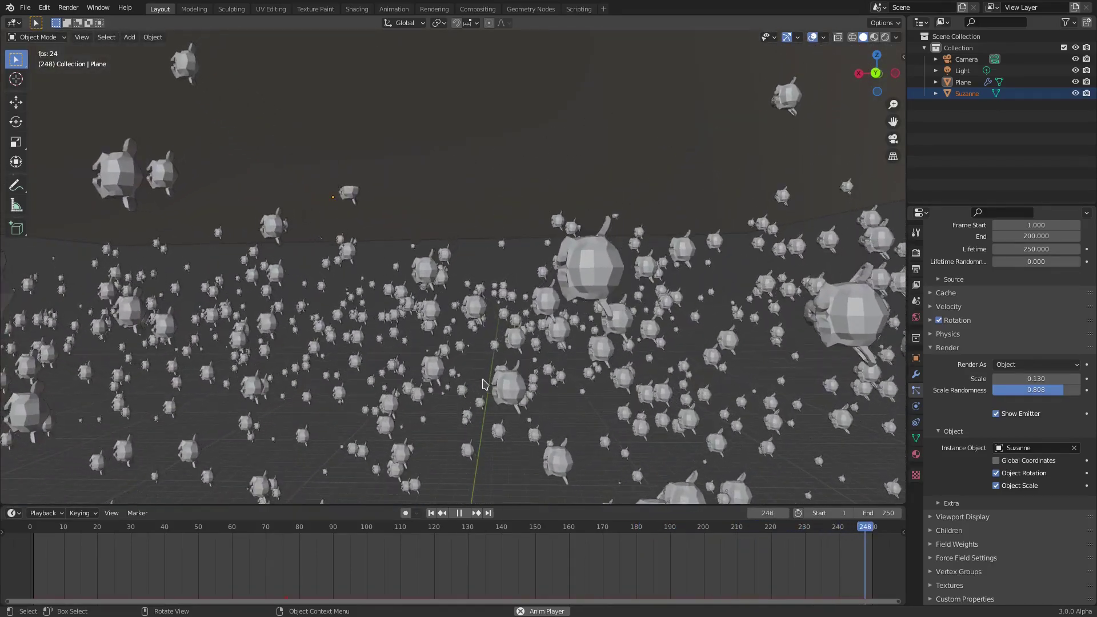
{"action": "left_click", "coordinate": [1004, 475]}
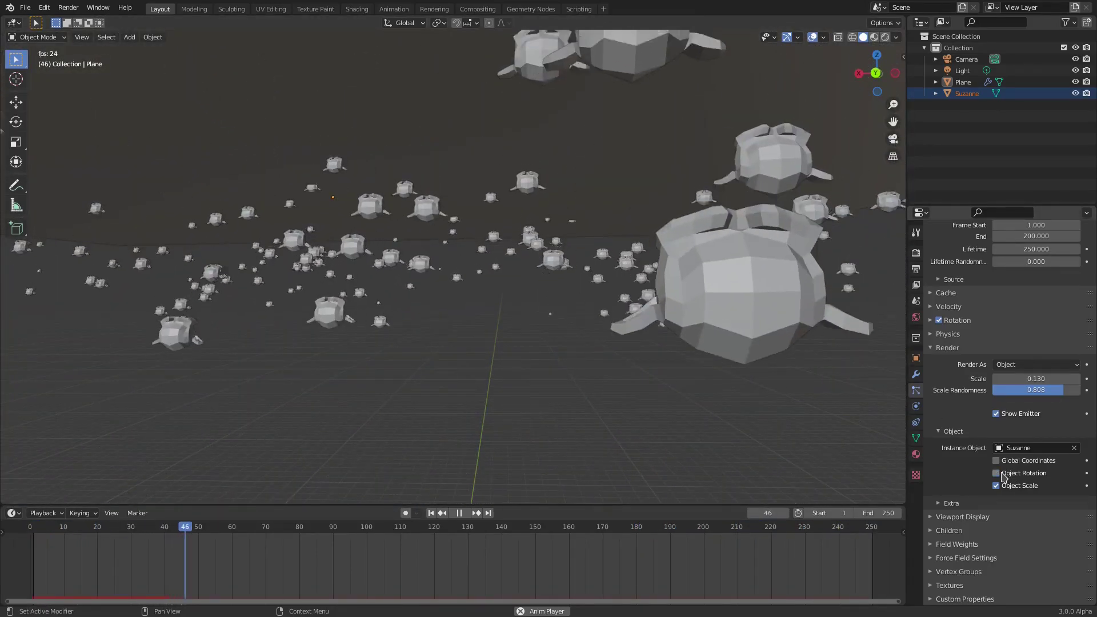
{"action": "left_click", "coordinate": [998, 474]}
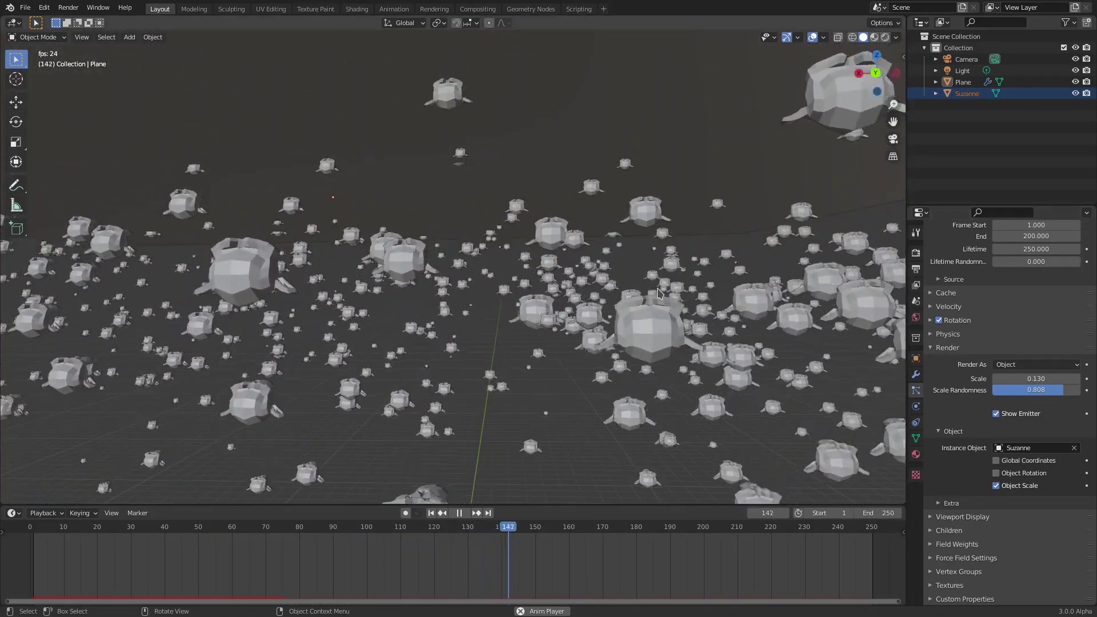
{"action": "left_click", "coordinate": [931, 320]}
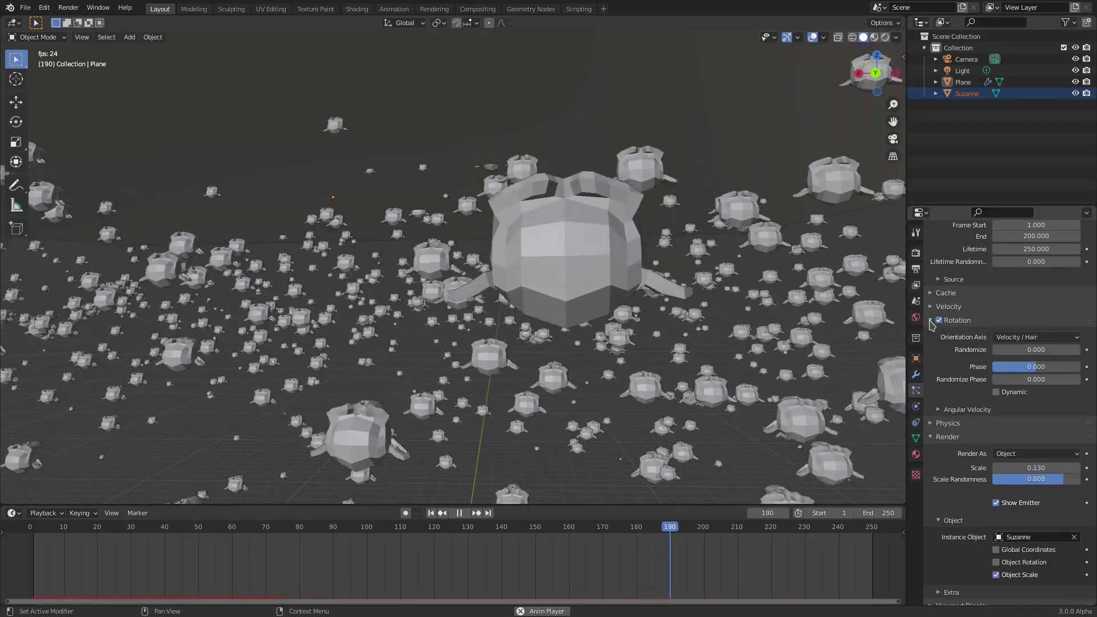
Turn on Dynamic rotation with Phase 0.397, Randomize 0.750 and Randomize Phase 0.385
{"action": "left_click", "coordinate": [997, 392]}
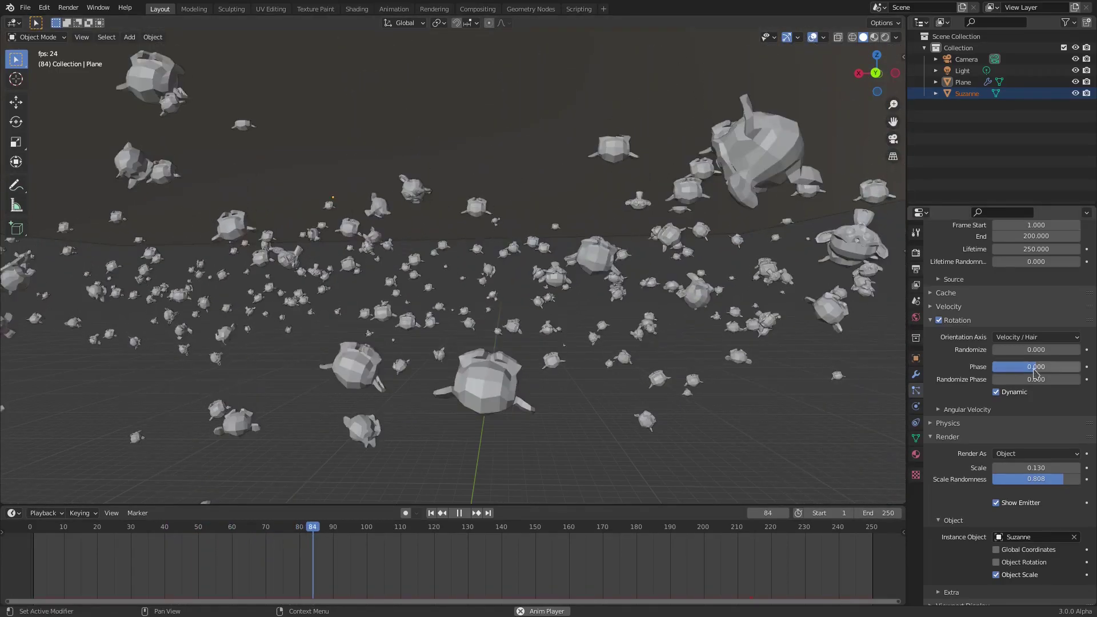
{"action": "left_click_drag", "start_coordinate": [1023, 367], "coordinate": [1054, 367]}
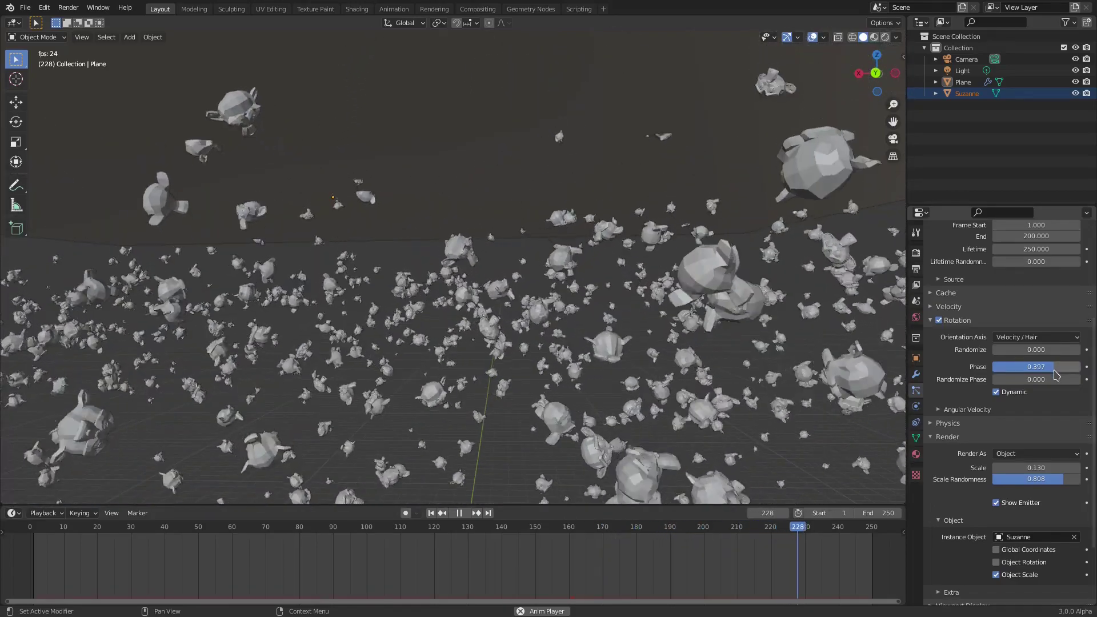
{"action": "left_click_drag", "start_coordinate": [1022, 350], "coordinate": [1060, 379]}
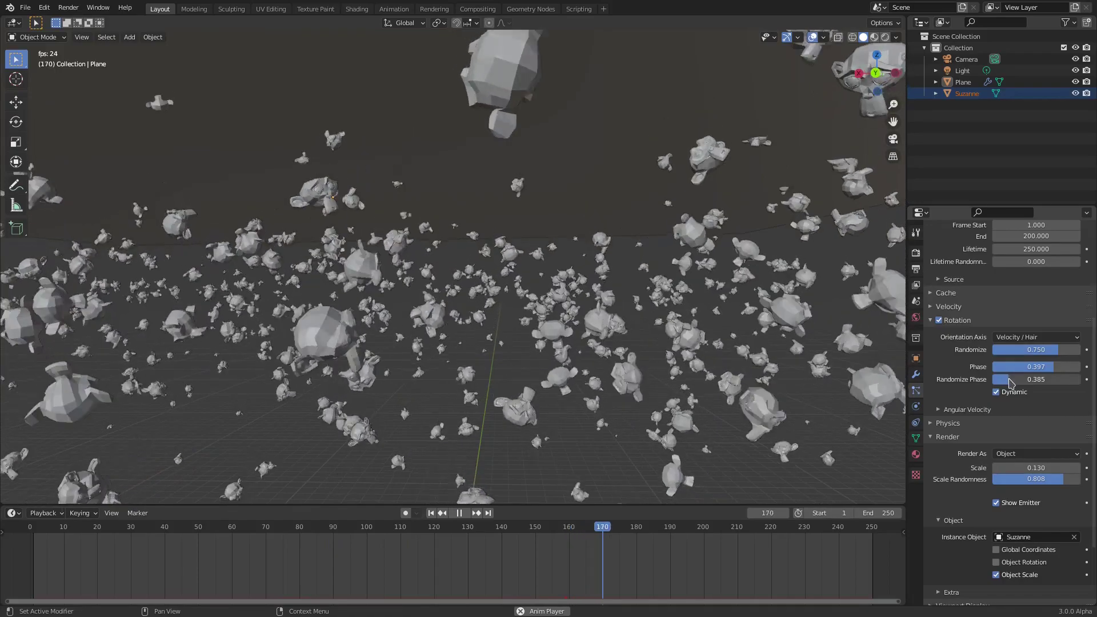
Add a Brownian force of 0.110 in the particle Physics settings
{"action": "scroll", "coordinate": [1006, 380], "scroll_direction": "up", "scroll_amount": 6}
{"action": "scroll", "coordinate": [974, 382], "scroll_direction": "down", "scroll_amount": 7}
{"action": "scroll", "coordinate": [973, 381], "scroll_direction": "down", "scroll_amount": 4}
{"action": "scroll", "coordinate": [975, 423], "scroll_direction": "up", "scroll_amount": 3}
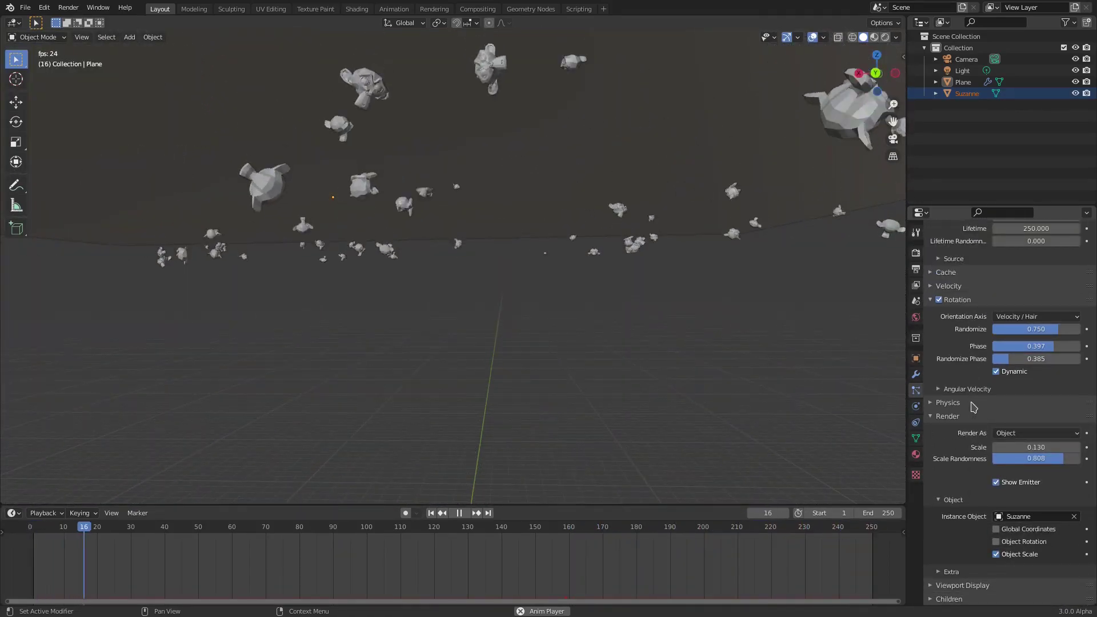
{"action": "left_click", "coordinate": [974, 407]}
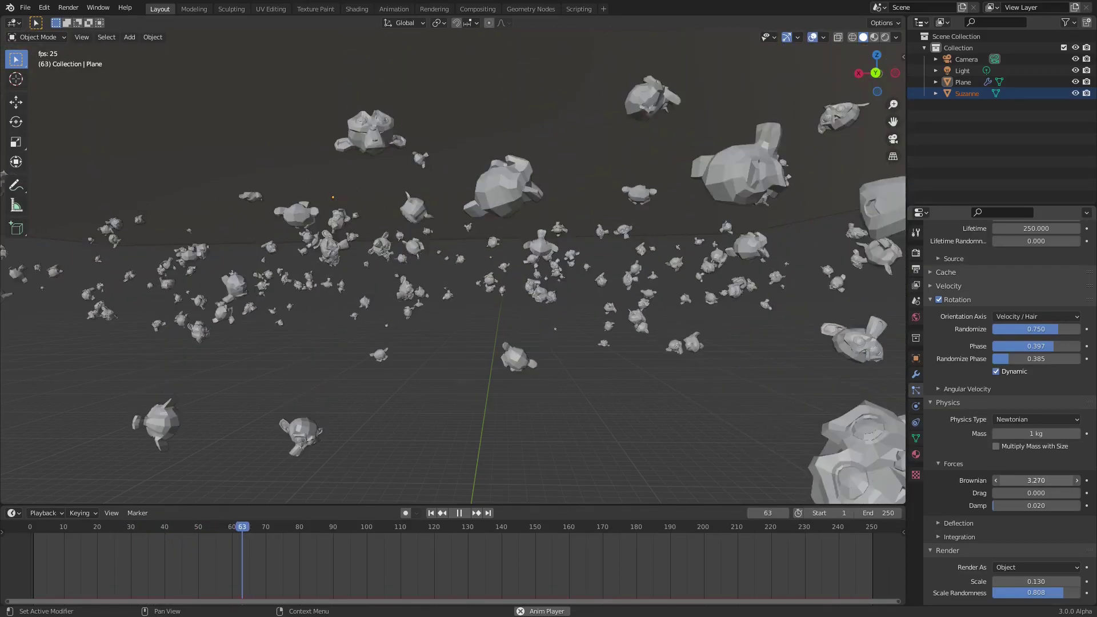
{"action": "left_click_drag", "start_coordinate": [1037, 480], "coordinate": [1046, 480]}
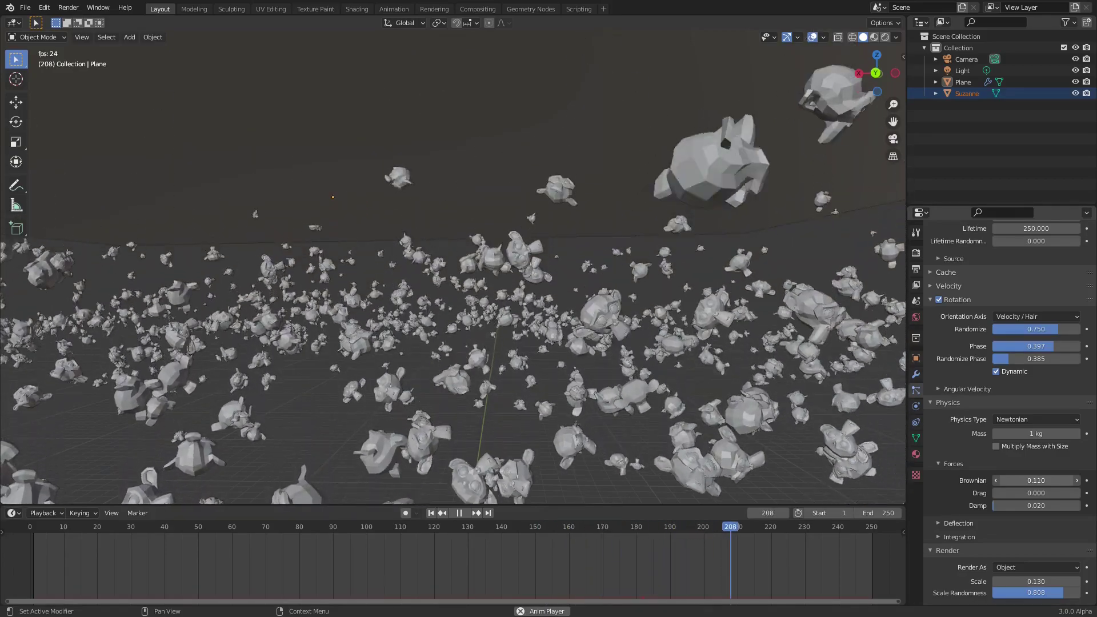
Set Brownian to 0.080, velocity Randomize to 0.480 and Damp to 0.010
{"action": "left_click_drag", "start_coordinate": [1036, 480], "coordinate": [1029, 480]}
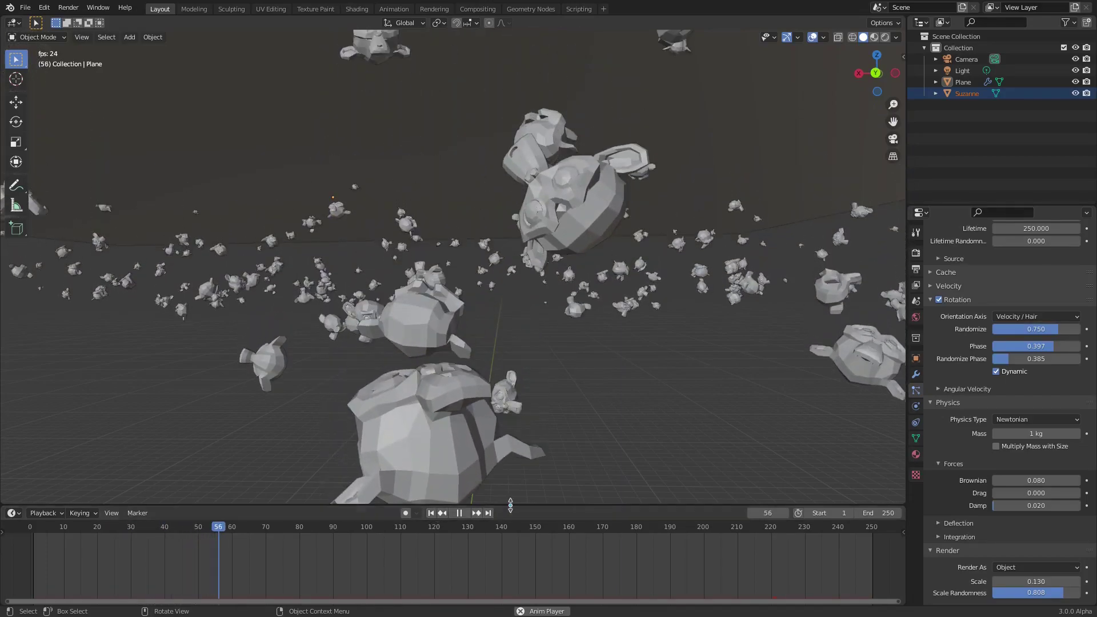
{"action": "scroll", "coordinate": [1029, 400], "scroll_direction": "up", "scroll_amount": 3}
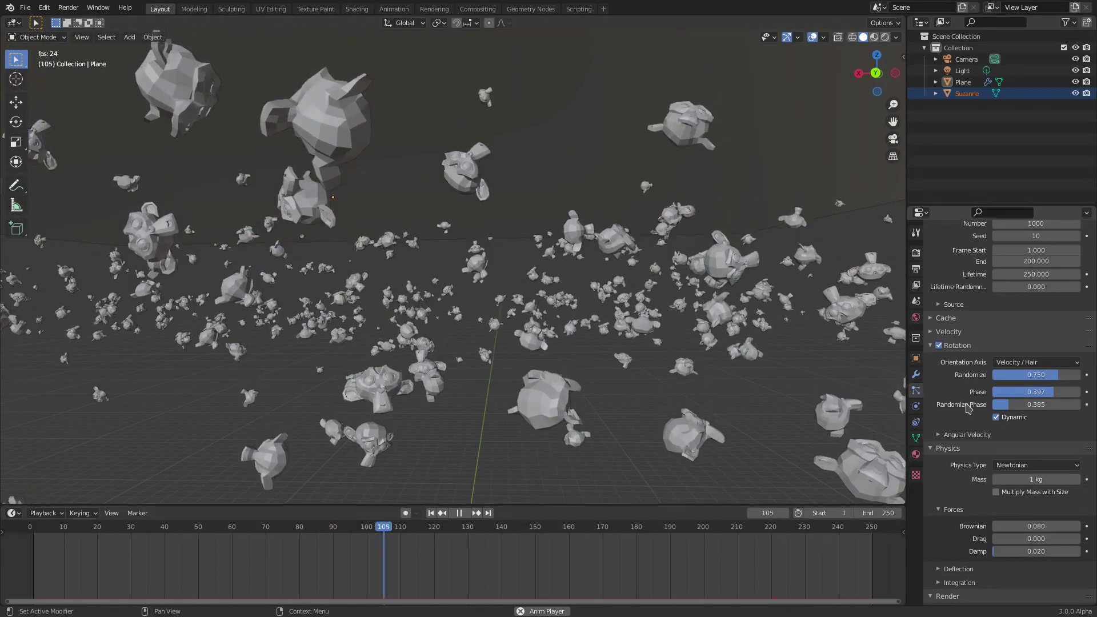
{"action": "left_click_drag", "start_coordinate": [1036, 464], "coordinate": [1083, 465]}
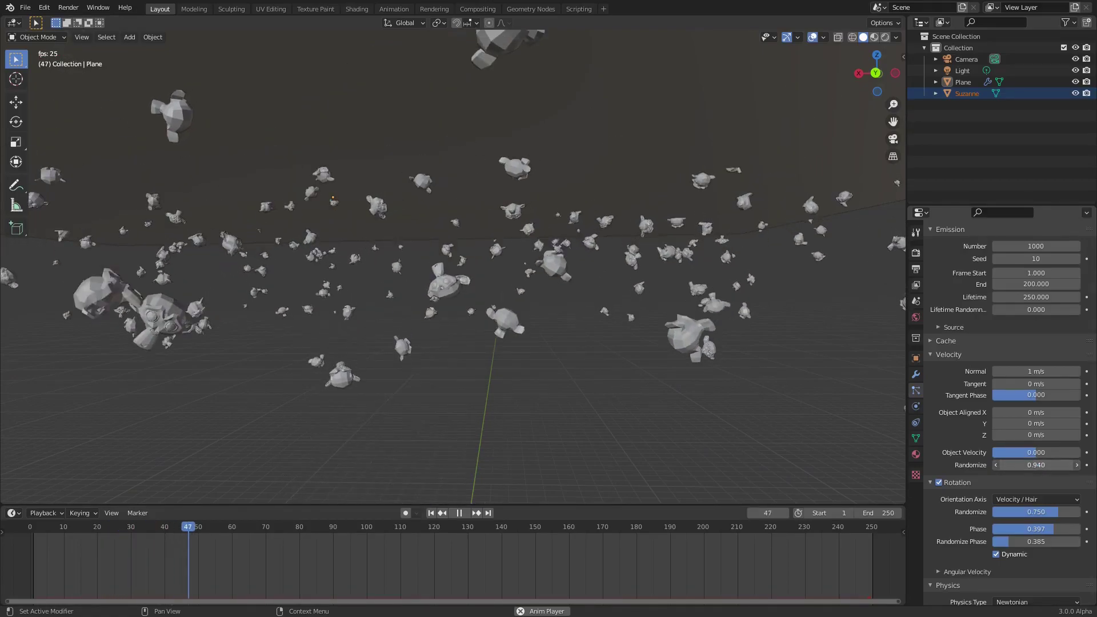
{"action": "scroll", "coordinate": [1043, 486], "scroll_direction": "down", "scroll_amount": 7}
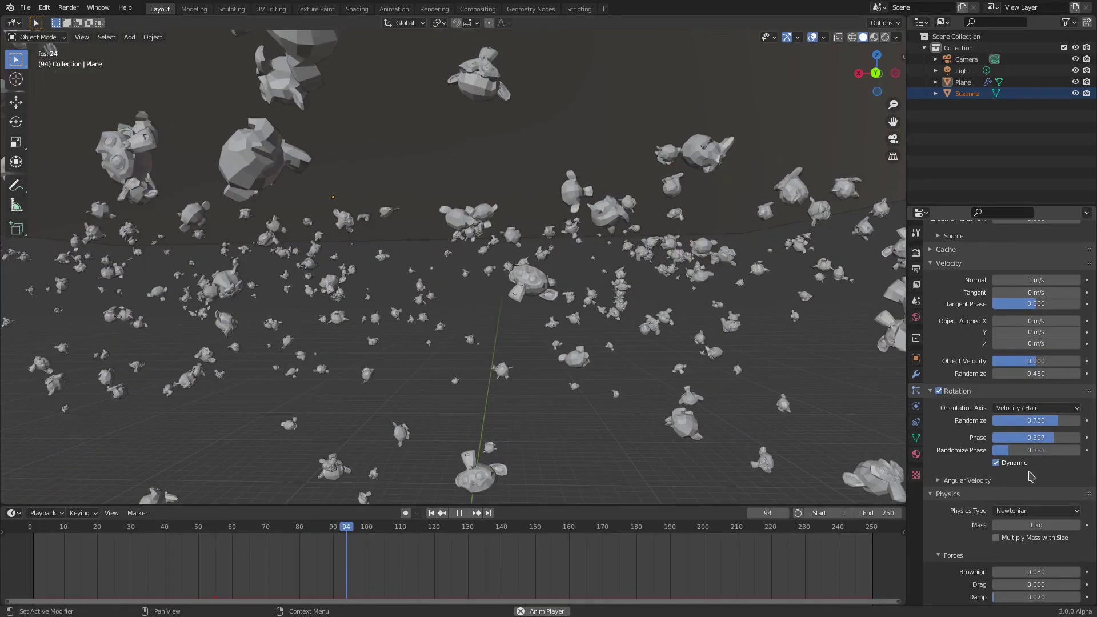
{"action": "left_click", "coordinate": [1045, 529]}
{"action": "type", "text": "0.01"}
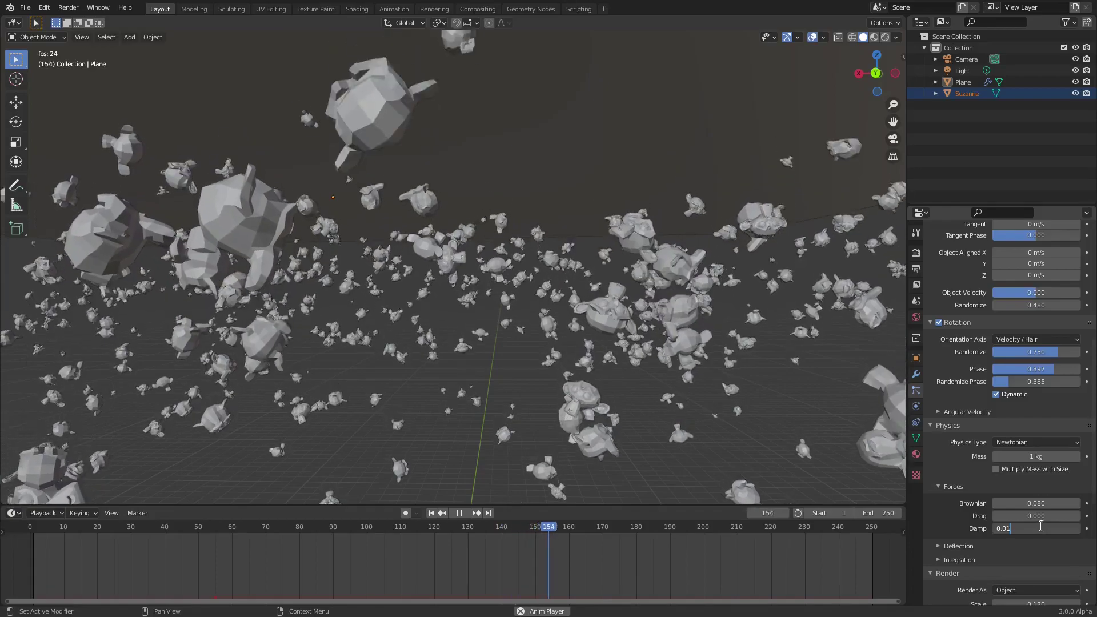
{"action": "key", "text": "Return"}
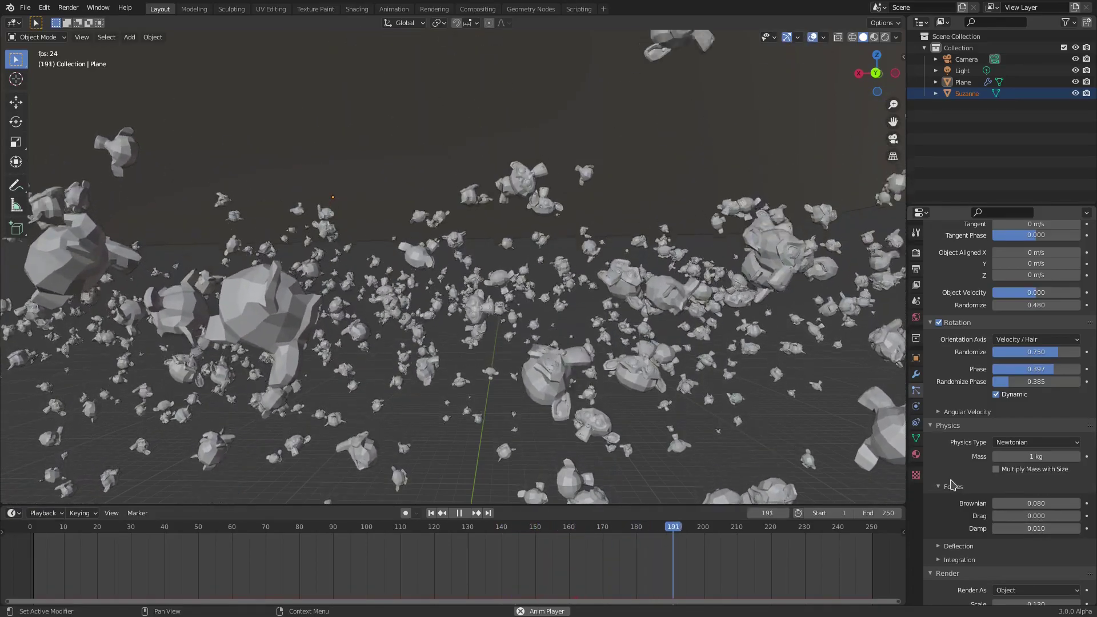
{"action": "scroll", "coordinate": [972, 486], "scroll_direction": "down", "scroll_amount": 10}
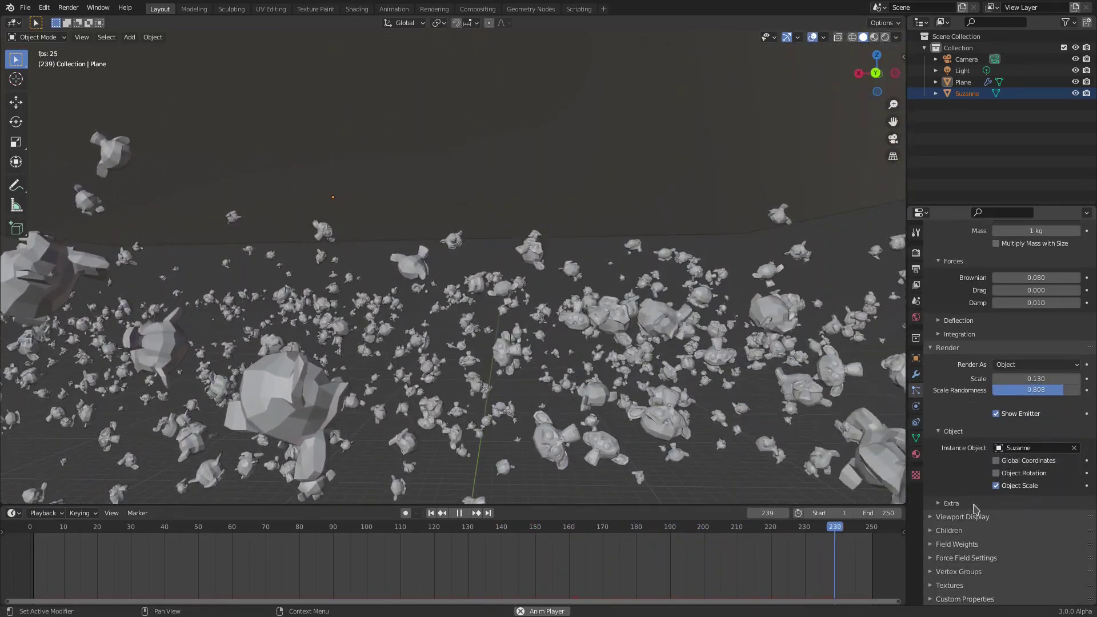
Lower the Gravity field weight to 0.054 so gravity pulls only slightly
{"action": "left_click", "coordinate": [976, 518]}
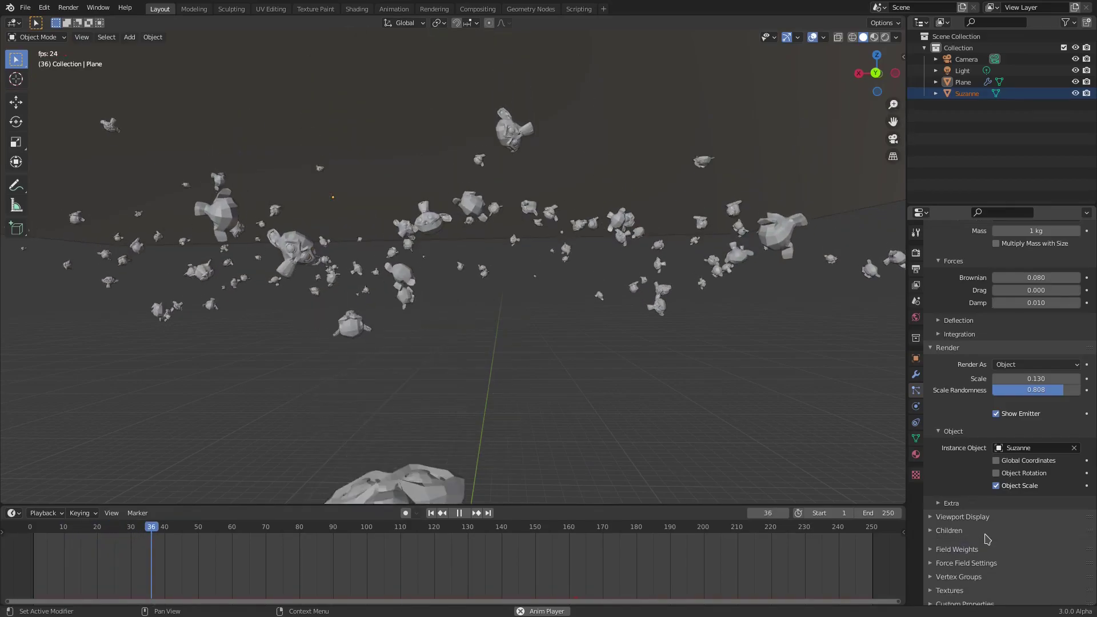
{"action": "left_click_drag", "start_coordinate": [1028, 575], "coordinate": [1037, 575]}
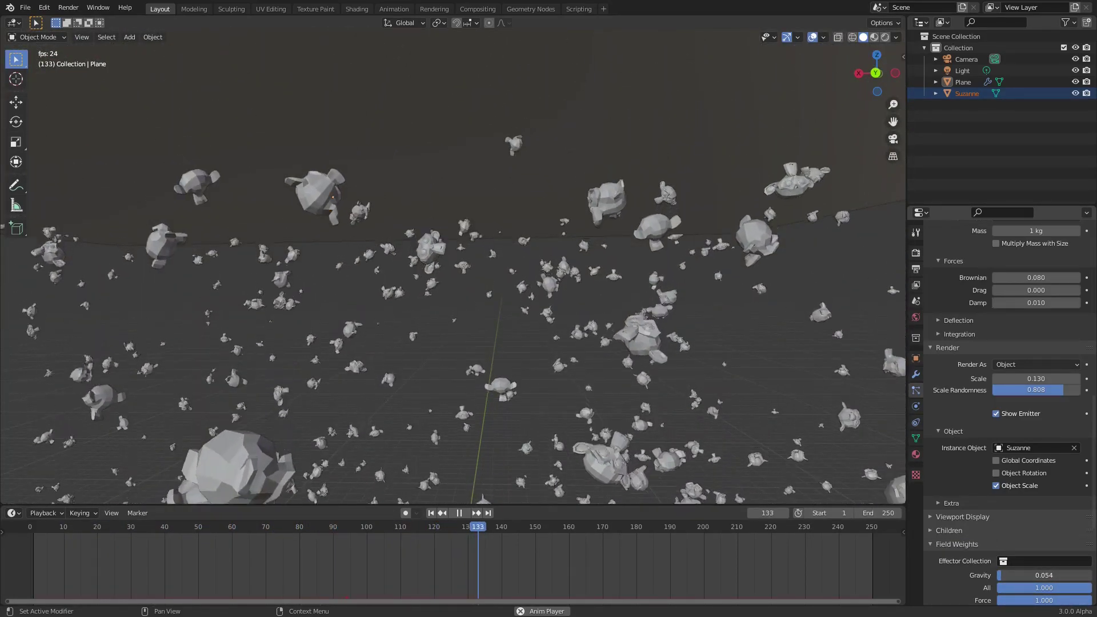
{"action": "scroll", "coordinate": [985, 511], "scroll_direction": "up", "scroll_amount": 5}
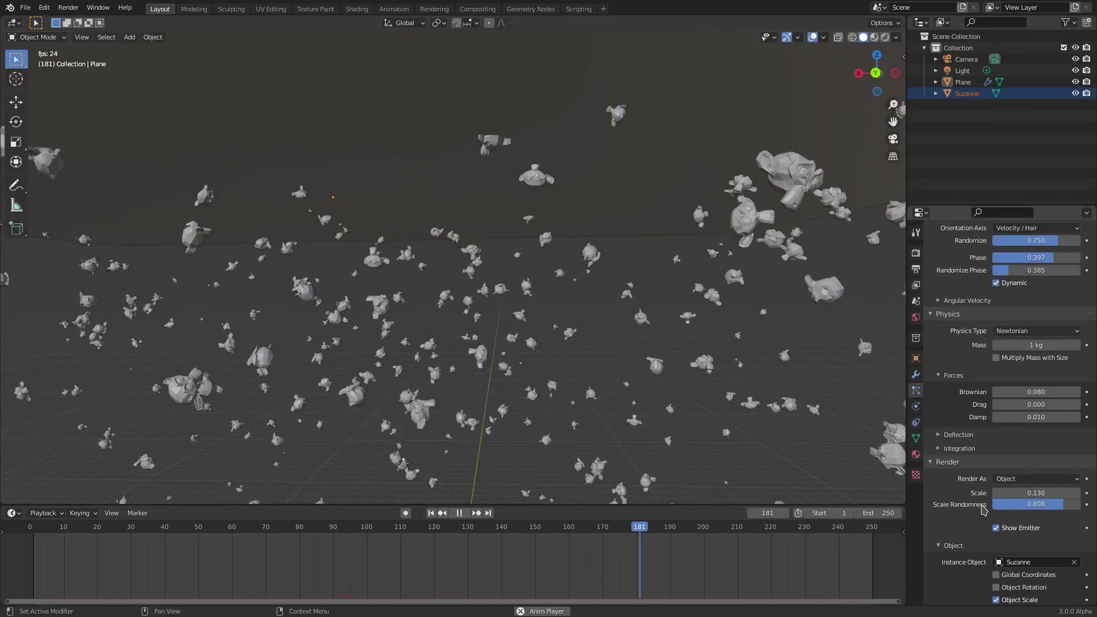
{"action": "scroll", "coordinate": [983, 509], "scroll_direction": "up", "scroll_amount": 4}
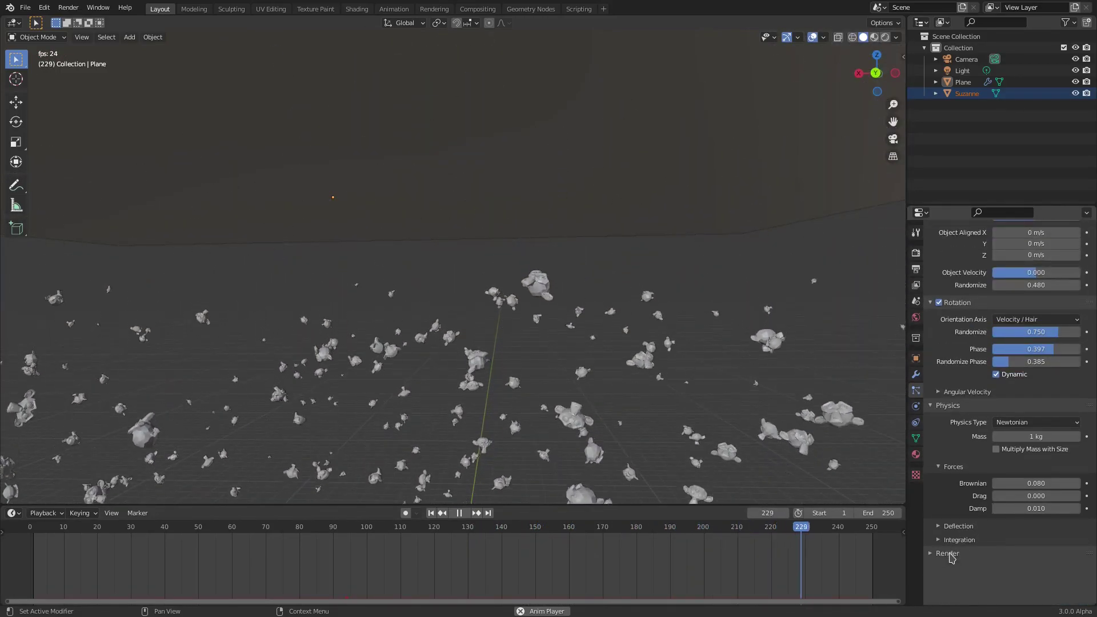
{"action": "scroll", "coordinate": [971, 435], "scroll_direction": "up", "scroll_amount": 4}
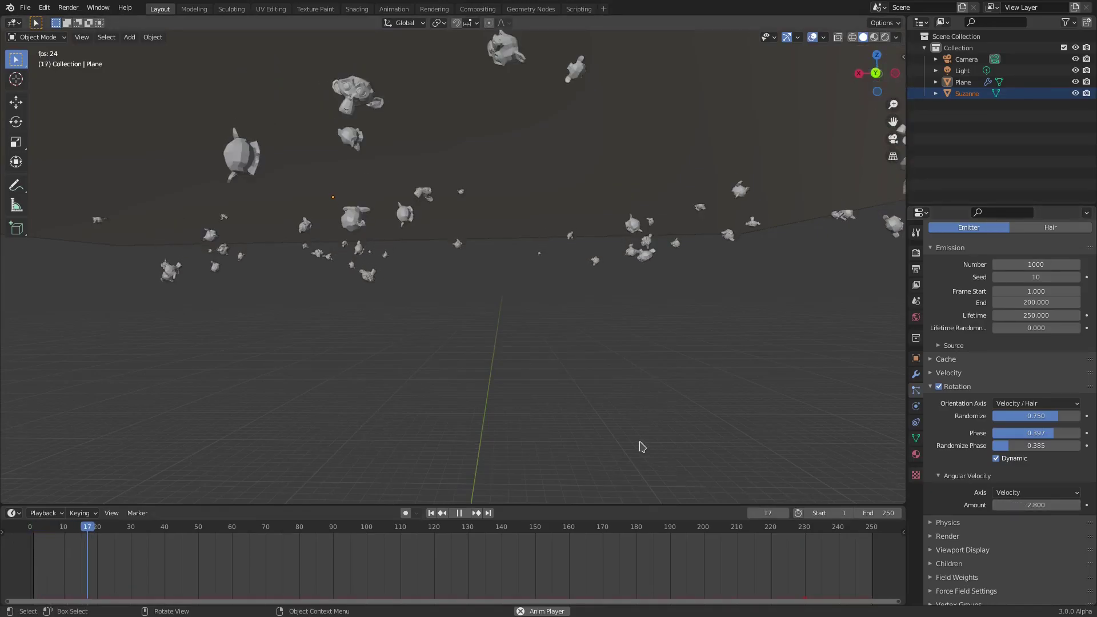
Collapse the Render and Physics panels and expand Field Weights
{"action": "scroll", "coordinate": [988, 445], "scroll_direction": "down", "scroll_amount": 2}
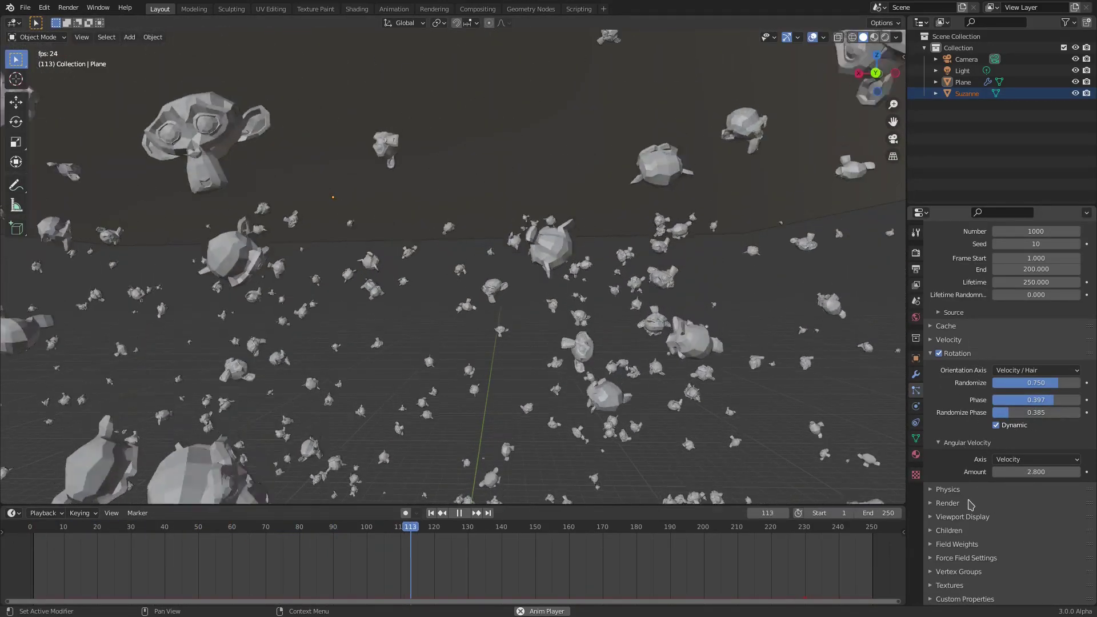
{"action": "left_click", "coordinate": [972, 517]}
{"action": "left_click", "coordinate": [981, 516]}
{"action": "left_click", "coordinate": [971, 503]}
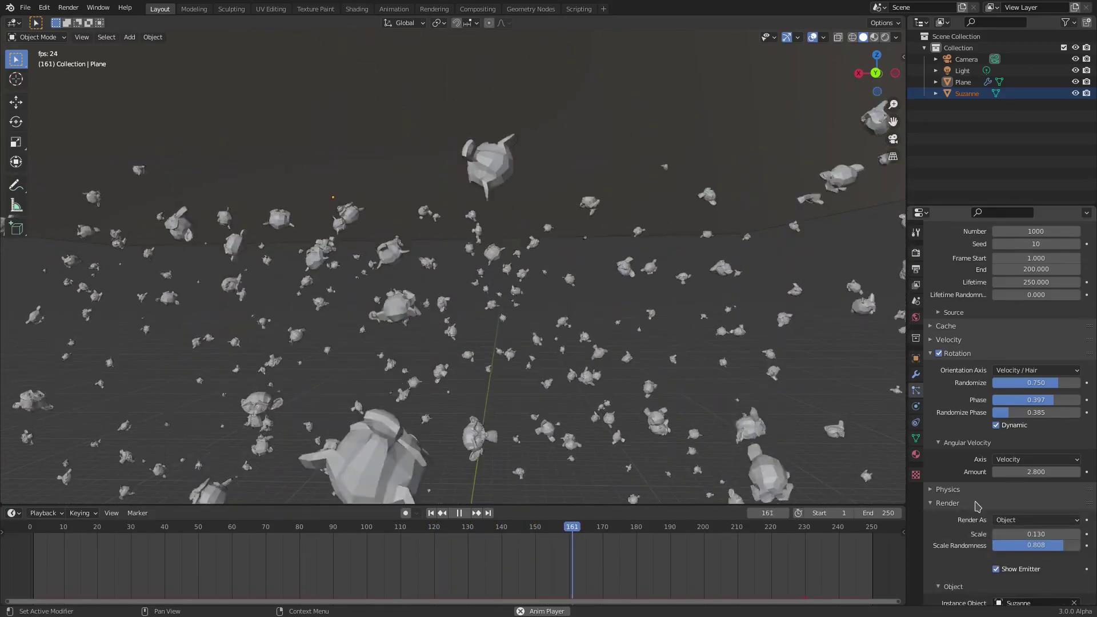
{"action": "scroll", "coordinate": [978, 506], "scroll_direction": "down", "scroll_amount": 4}
{"action": "left_click", "coordinate": [960, 412]}
{"action": "left_click", "coordinate": [956, 489]}
{"action": "left_click", "coordinate": [963, 489]}
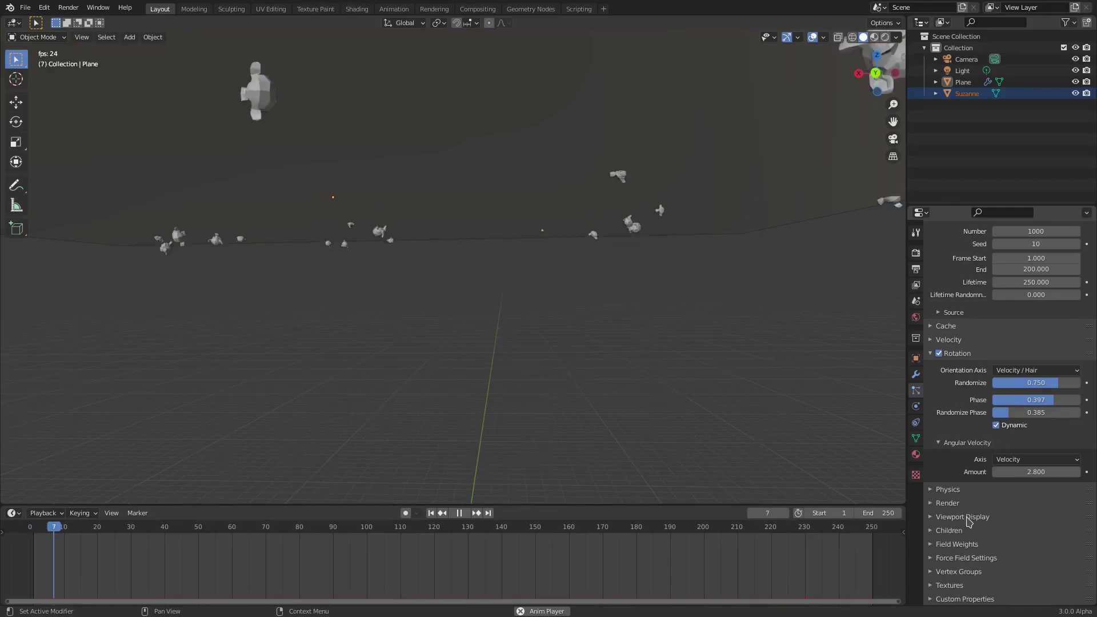
{"action": "left_click", "coordinate": [966, 545]}
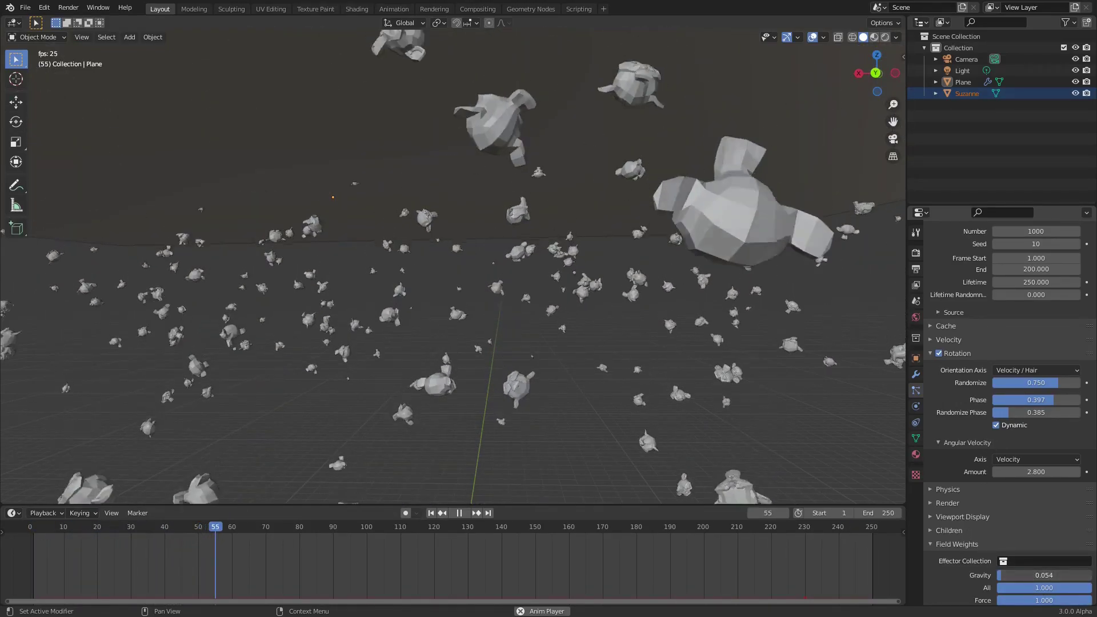
Restart the animation and reduce the Angular Velocity Amount to 1.500
{"action": "key", "text": "shift+Left"}
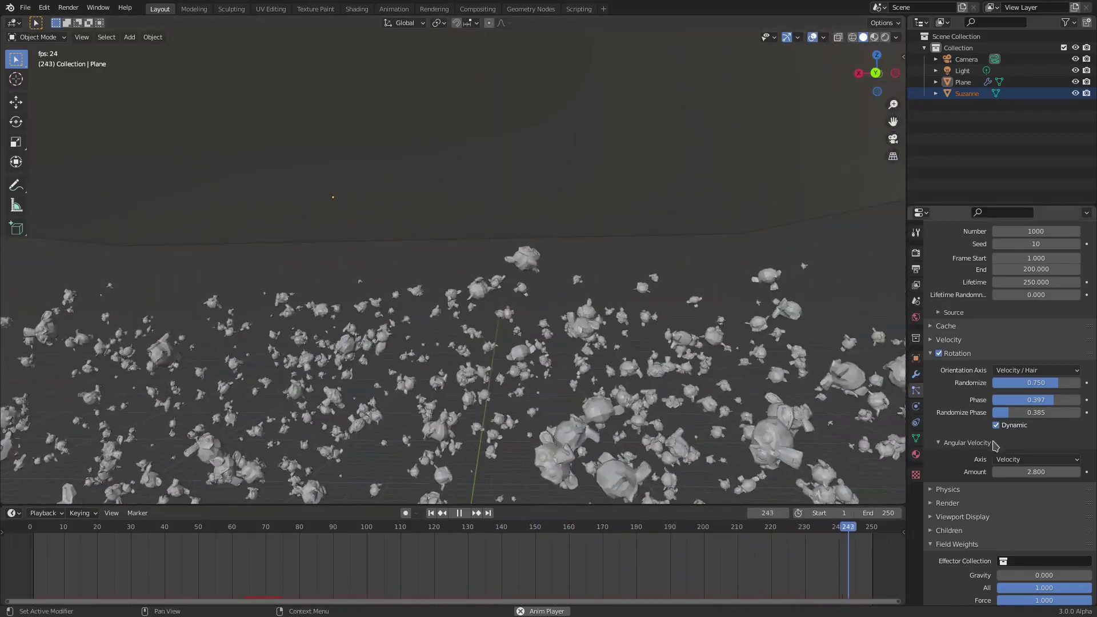
{"action": "left_click_drag", "start_coordinate": [1075, 475], "coordinate": [1050, 467]}
{"action": "middle_click_drag", "start_coordinate": [680, 334], "coordinate": [676, 331]}
{"action": "scroll", "coordinate": [652, 251], "scroll_direction": "down", "scroll_amount": 5}
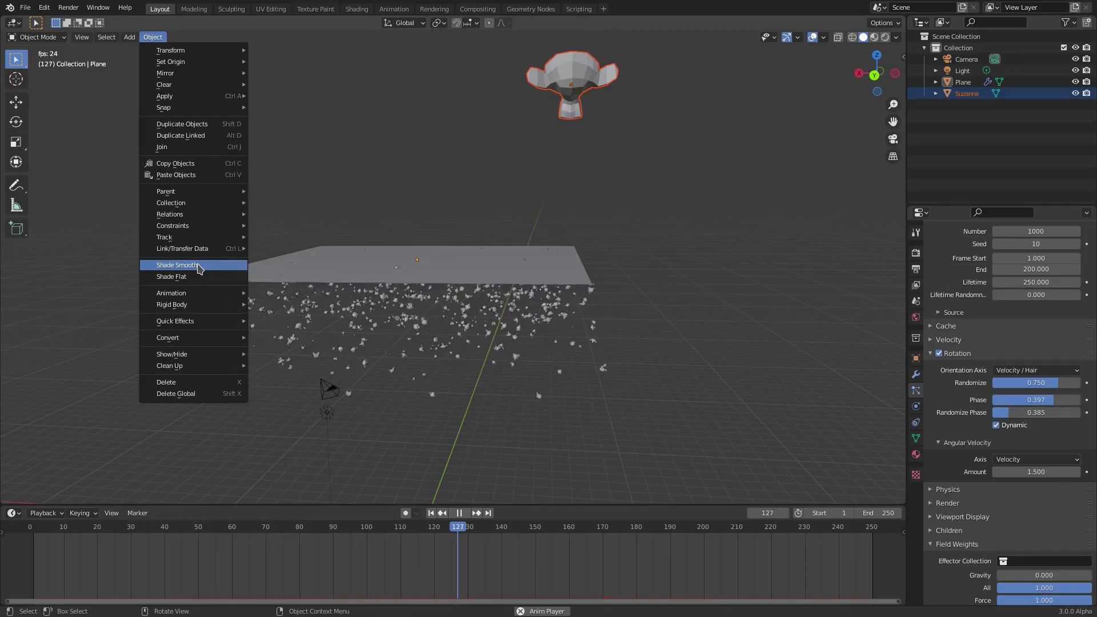
Shade Suzanne smooth and add a Subdivision modifier to the Plane
{"action": "left_click", "coordinate": [199, 267]}
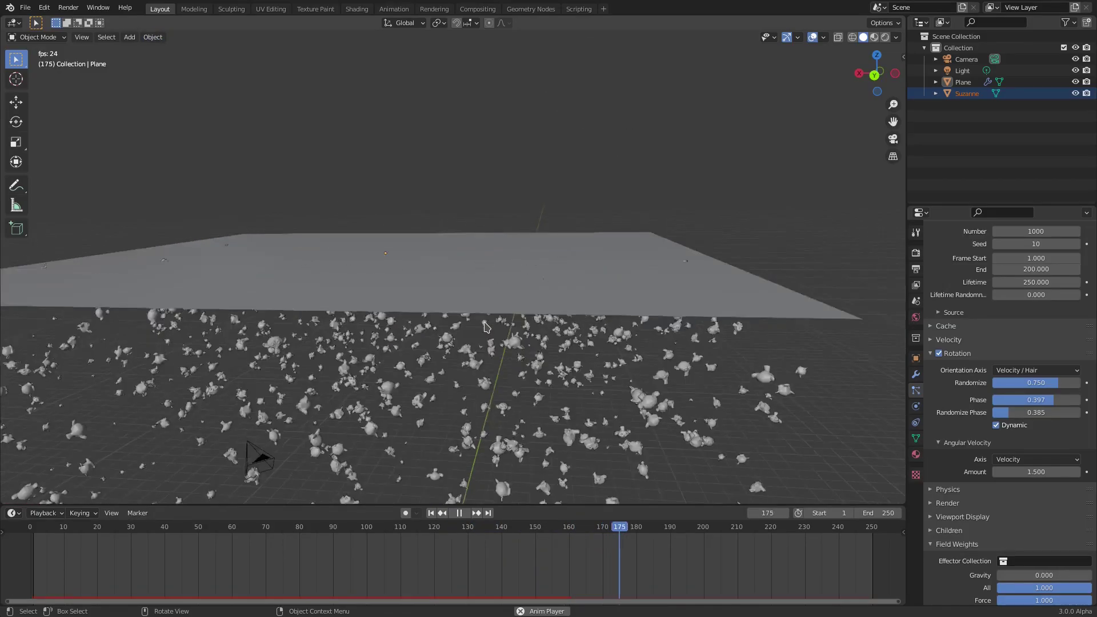
{"action": "middle_click_drag", "start_coordinate": [487, 326], "coordinate": [490, 292]}
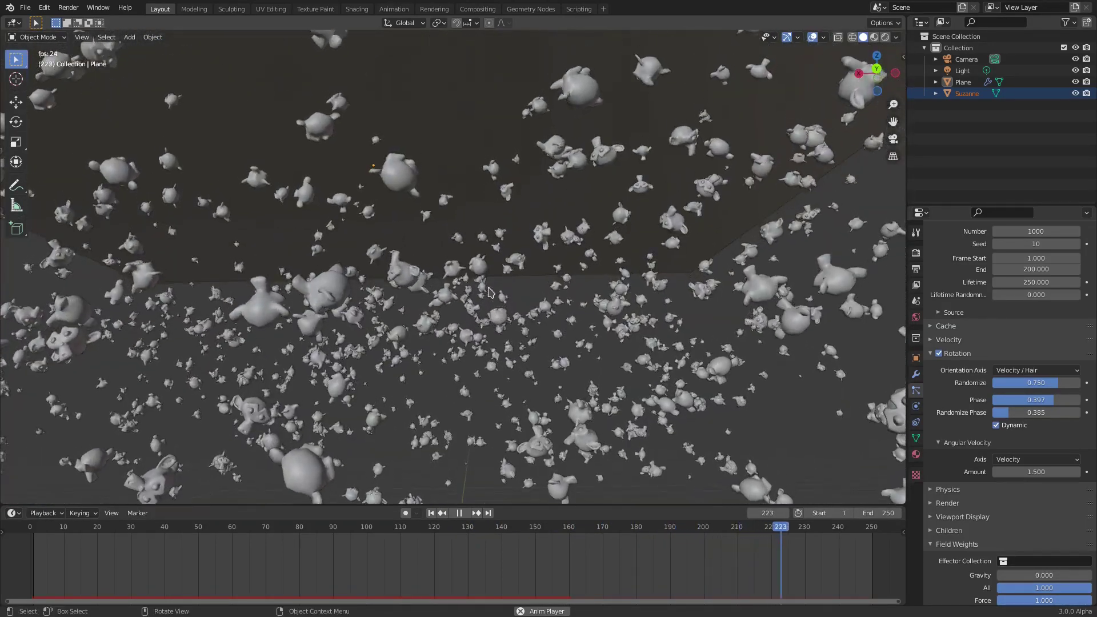
{"action": "left_click", "coordinate": [917, 374]}
{"action": "left_click", "coordinate": [997, 253]}
{"action": "left_click", "coordinate": [971, 251]}
{"action": "left_click", "coordinate": [891, 458]}
{"action": "scroll", "coordinate": [724, 319], "scroll_direction": "down", "scroll_amount": 8}
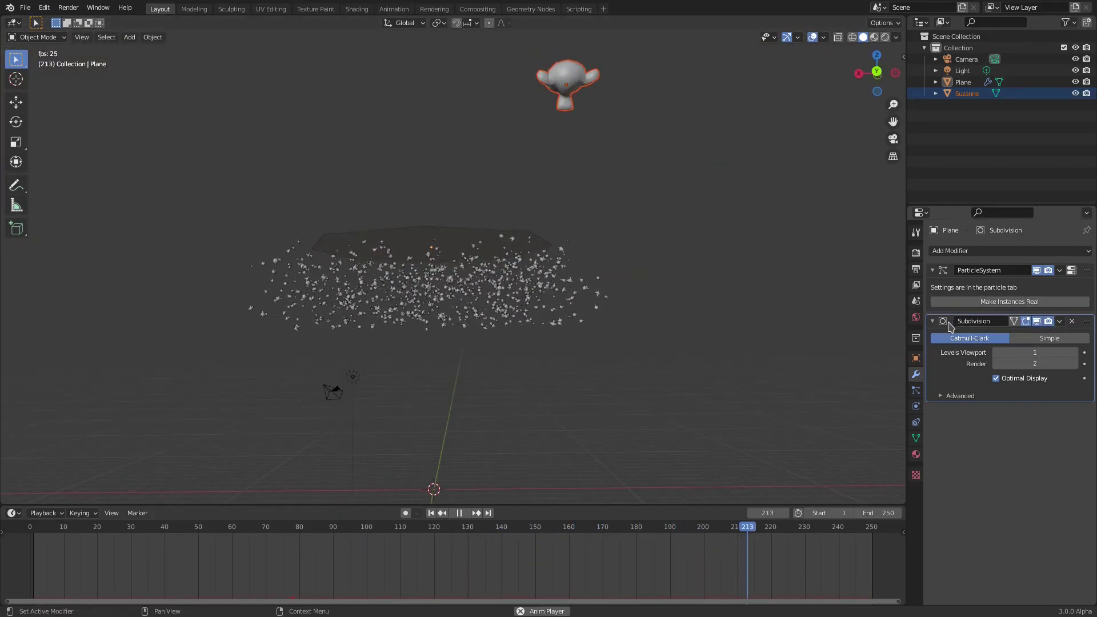
Remove the Plane's Subdivision modifier and add a Subdivision Surface modifier to Suzanne
{"action": "left_click_drag", "start_coordinate": [1087, 324], "coordinate": [1086, 272]}
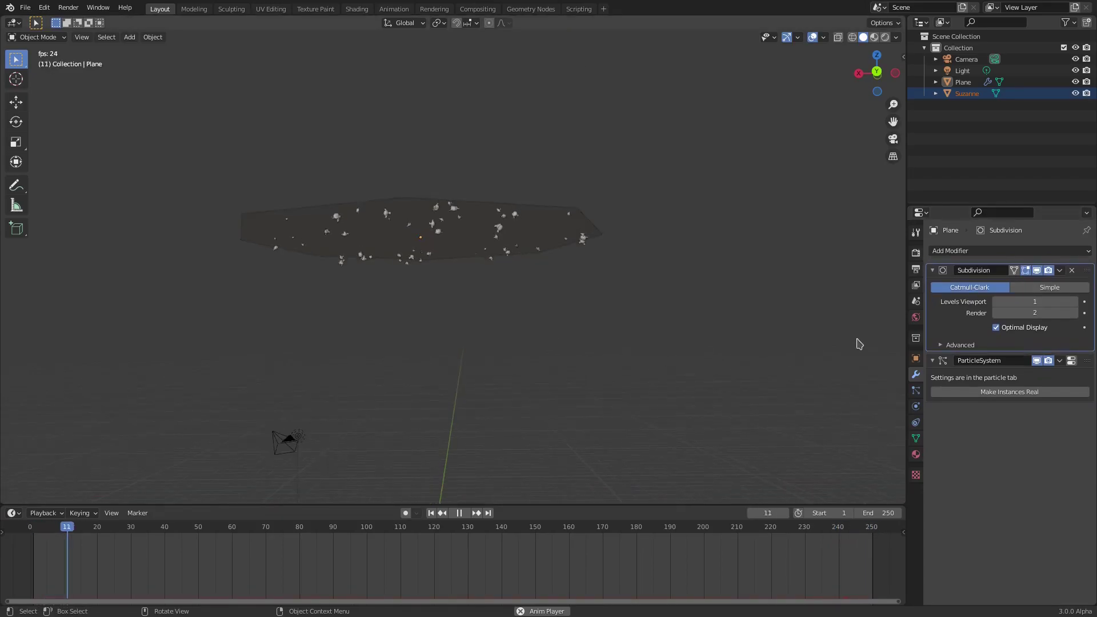
{"action": "left_click", "coordinate": [1072, 270]}
{"action": "left_click", "coordinate": [582, 84]}
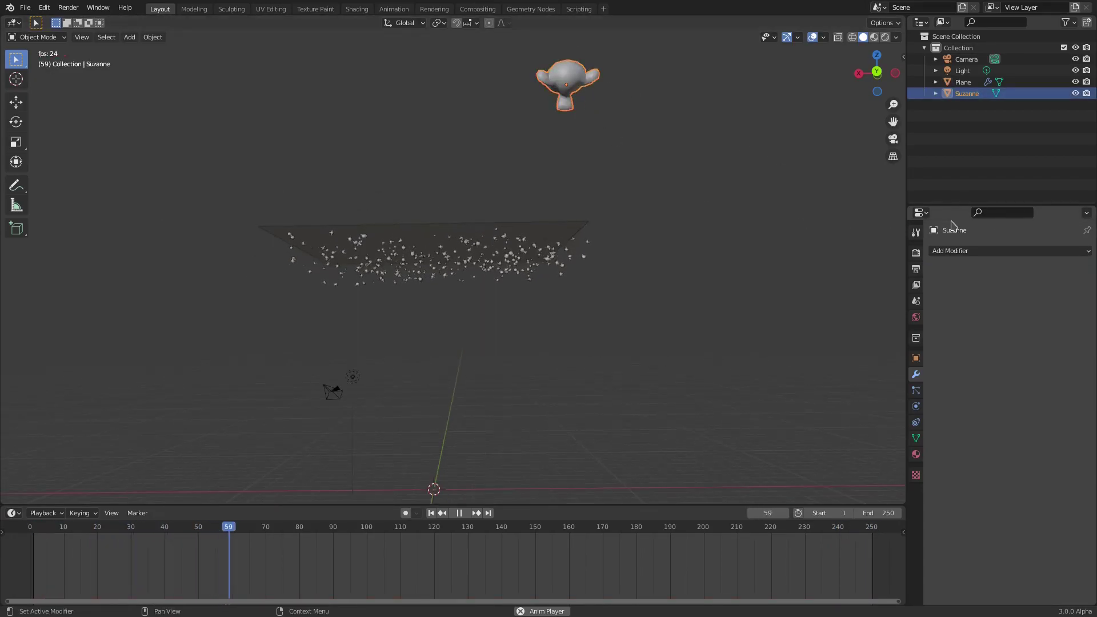
{"action": "left_click", "coordinate": [972, 251]}
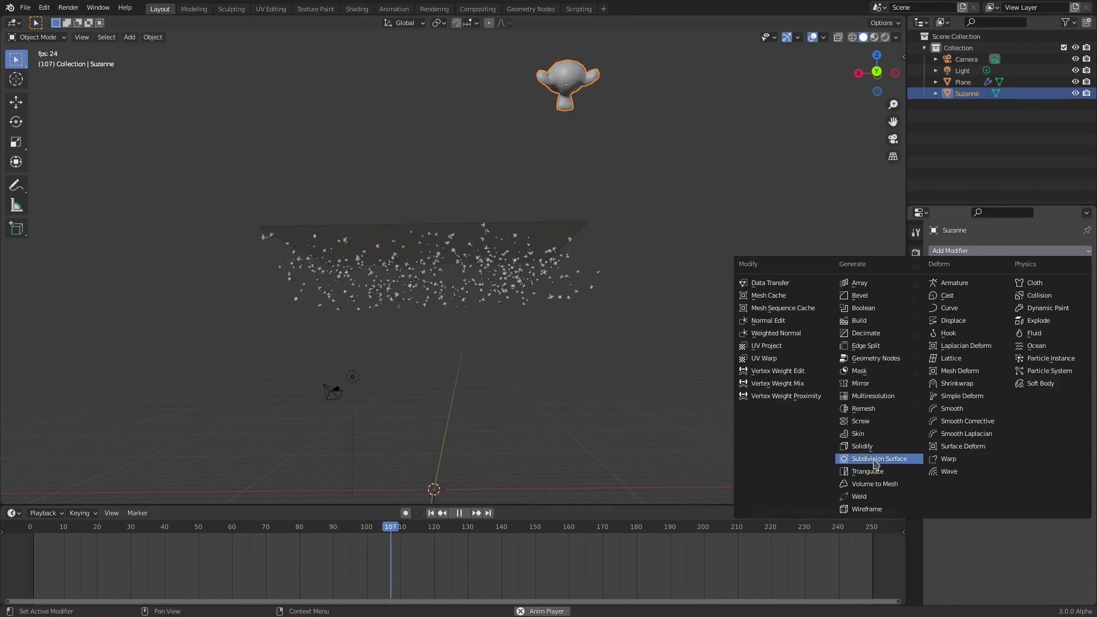
{"action": "left_click", "coordinate": [876, 459]}
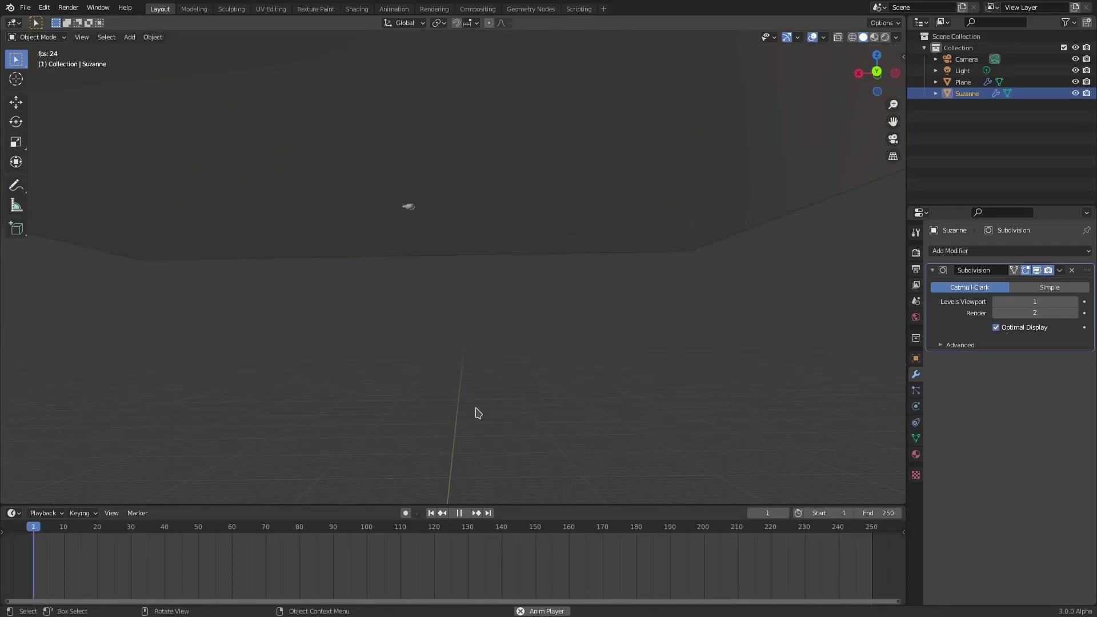
Review the Plane's particle settings, collapsing Rotation, then reselect Suzanne
{"action": "left_click", "coordinate": [542, 249]}
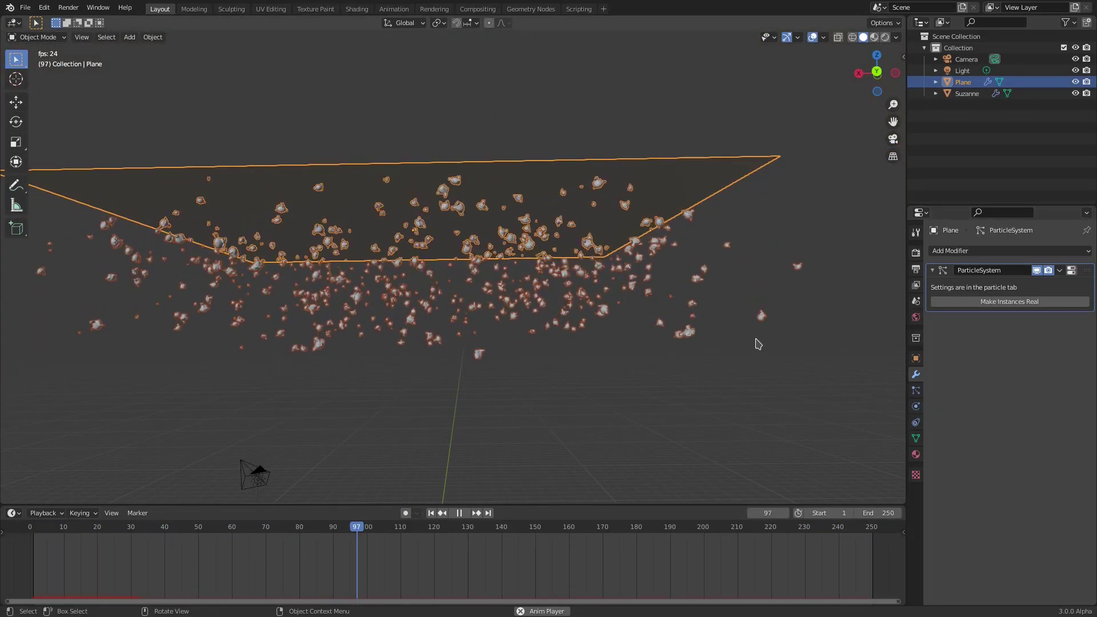
{"action": "left_click", "coordinate": [916, 394]}
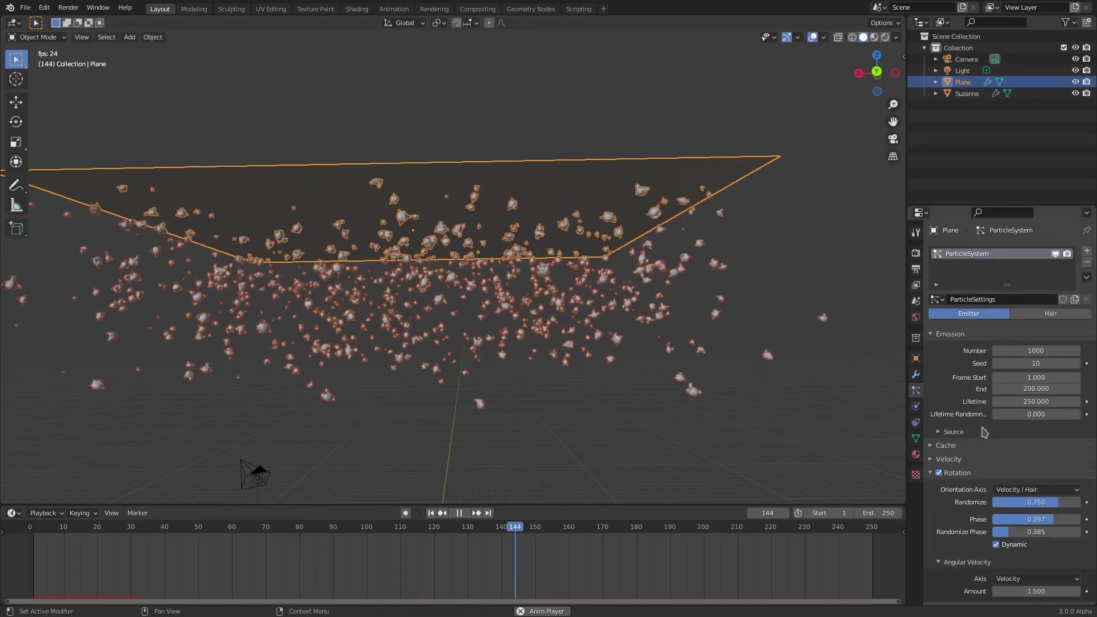
{"action": "scroll", "coordinate": [942, 387], "scroll_direction": "down", "scroll_amount": 5}
{"action": "left_click", "coordinate": [933, 382]}
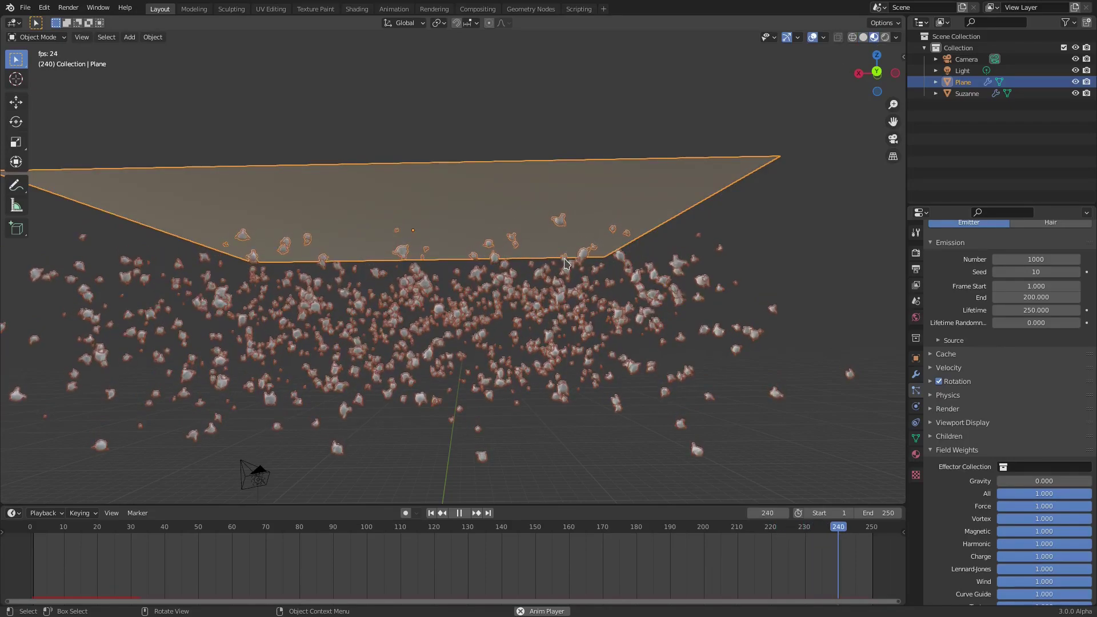
{"action": "scroll", "coordinate": [578, 290], "scroll_direction": "up", "scroll_amount": 2}
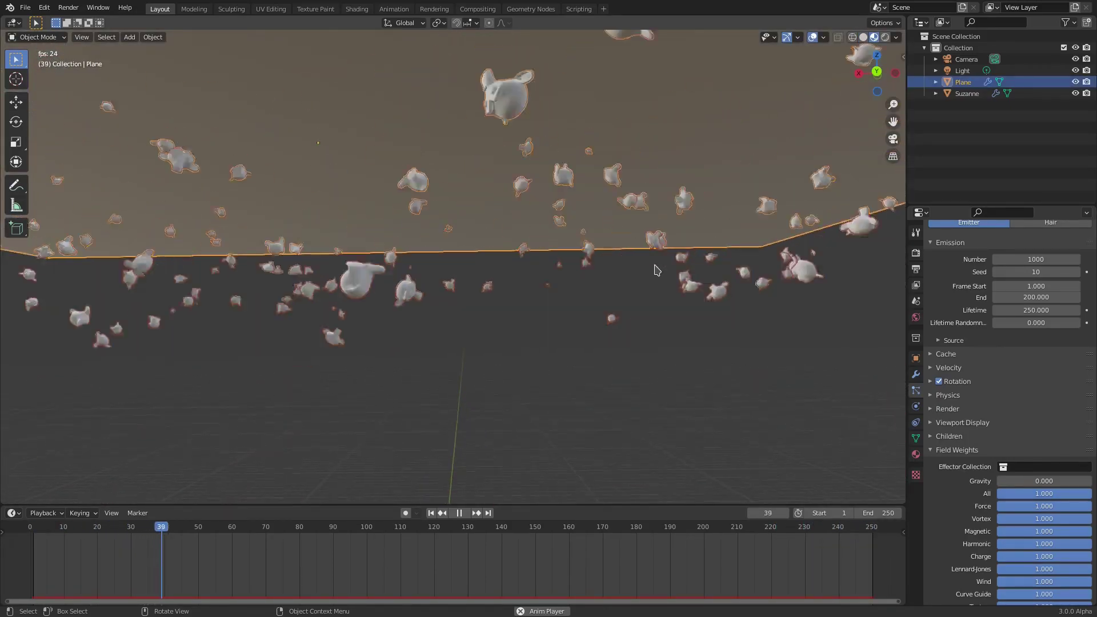
{"action": "scroll", "coordinate": [586, 196], "scroll_direction": "down", "scroll_amount": 5}
{"action": "left_click", "coordinate": [566, 86]}
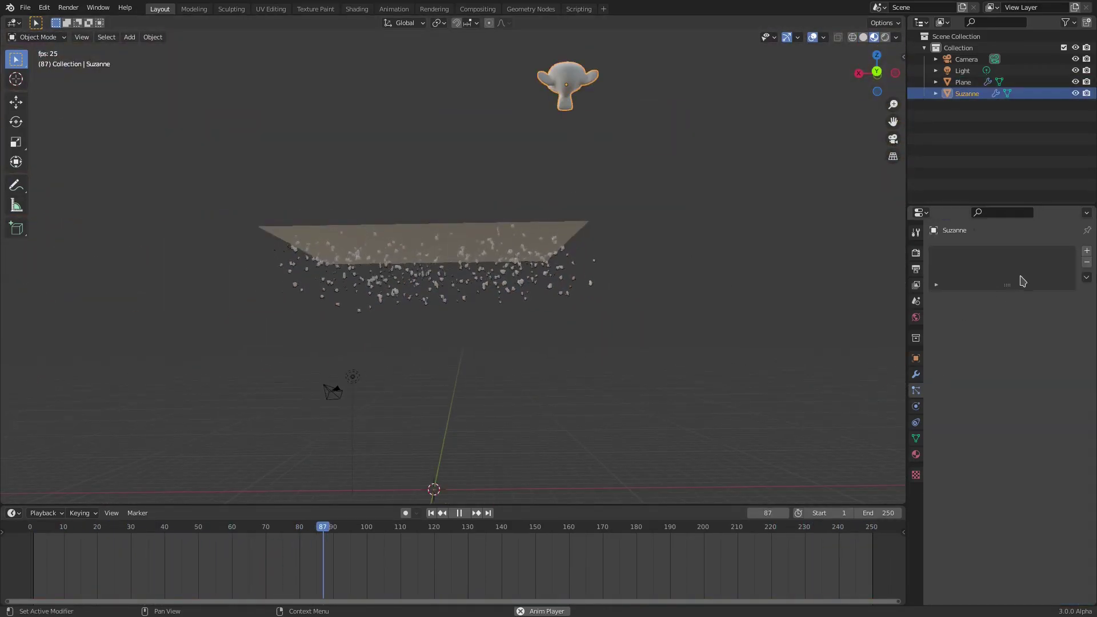
Create a new material for Suzanne with a blue Base Color
{"action": "left_click", "coordinate": [955, 302]}
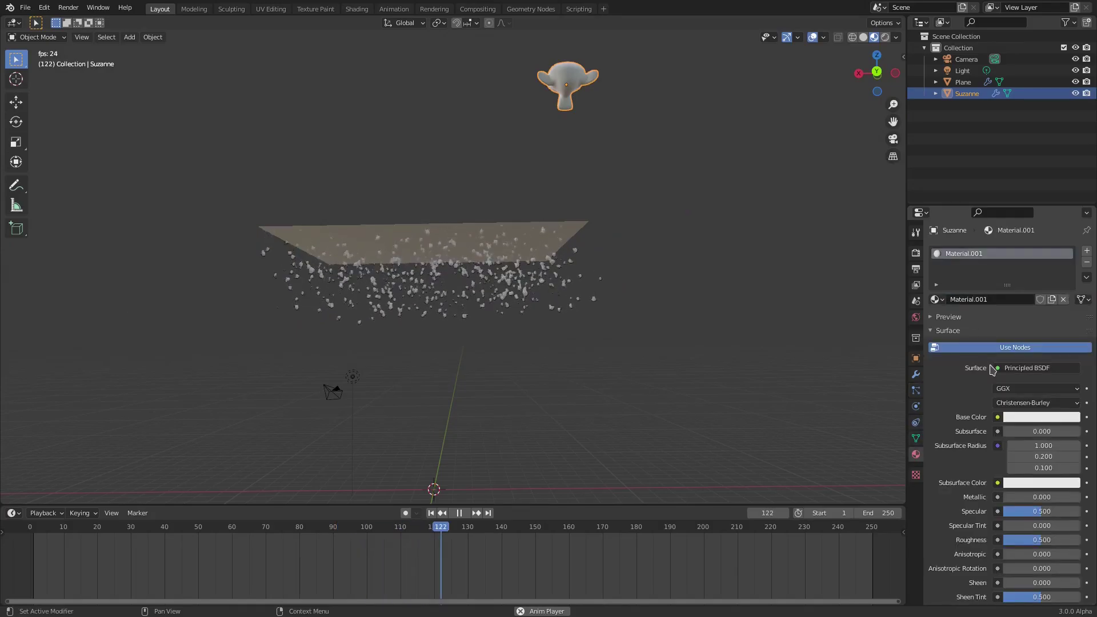
{"action": "left_click", "coordinate": [1025, 420]}
{"action": "left_click", "coordinate": [1030, 268]}
Pan the viewport to bring Suzanne into view and duplicate it
{"action": "scroll", "coordinate": [536, 356], "scroll_direction": "up", "scroll_amount": 8}
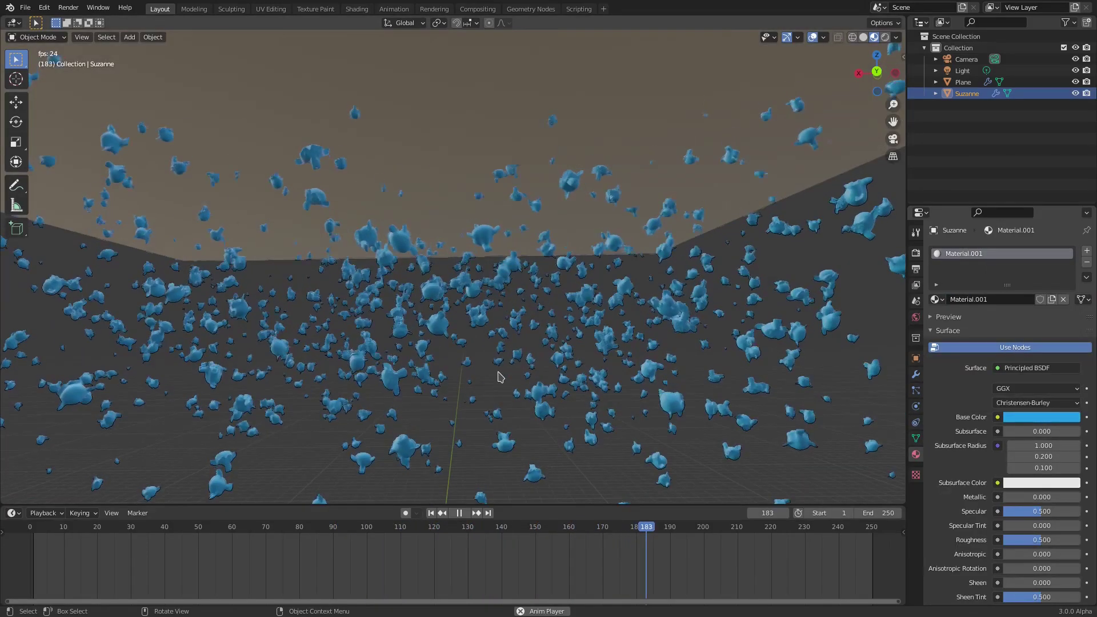
{"action": "scroll", "coordinate": [604, 264], "scroll_direction": "down", "scroll_amount": 8}
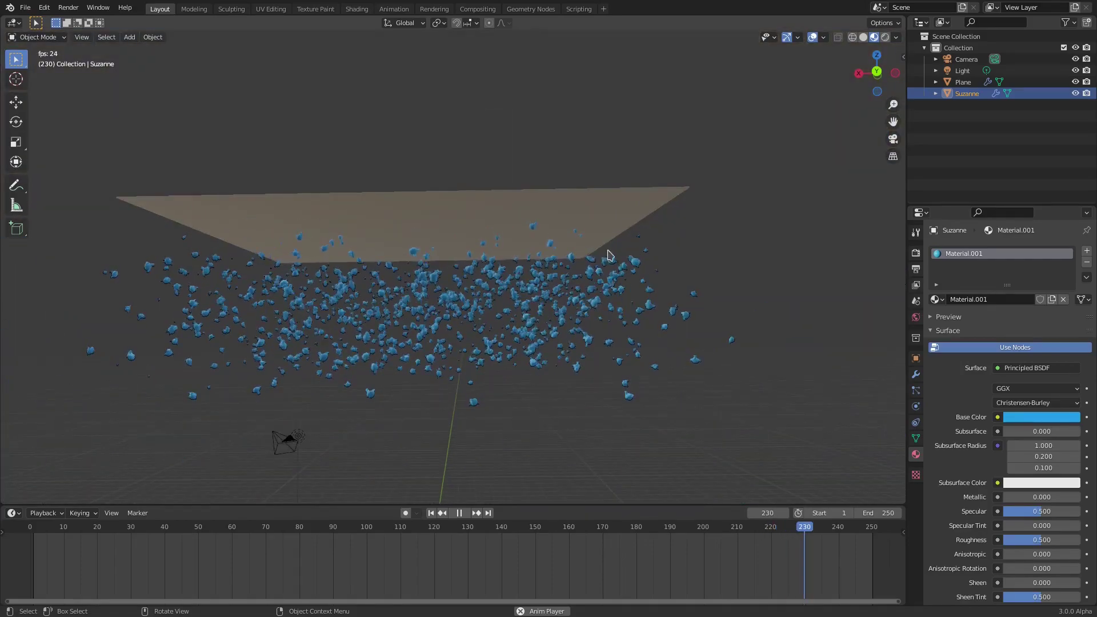
{"action": "scroll", "coordinate": [453, 434], "scroll_direction": "up", "scroll_amount": 5}
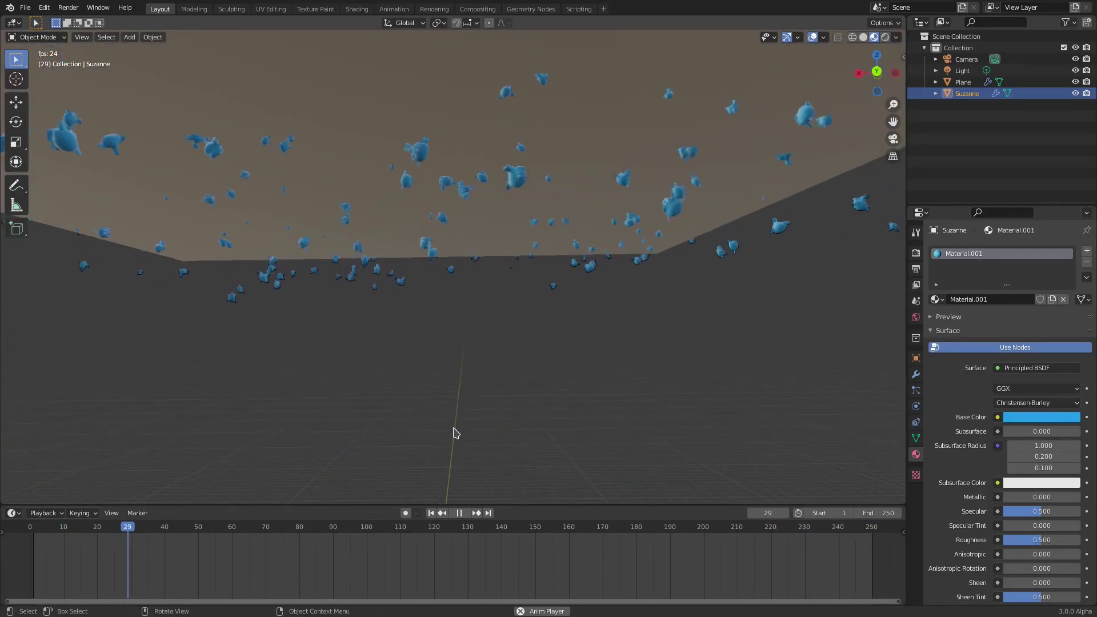
{"action": "scroll", "coordinate": [453, 433], "scroll_direction": "down", "scroll_amount": 4}
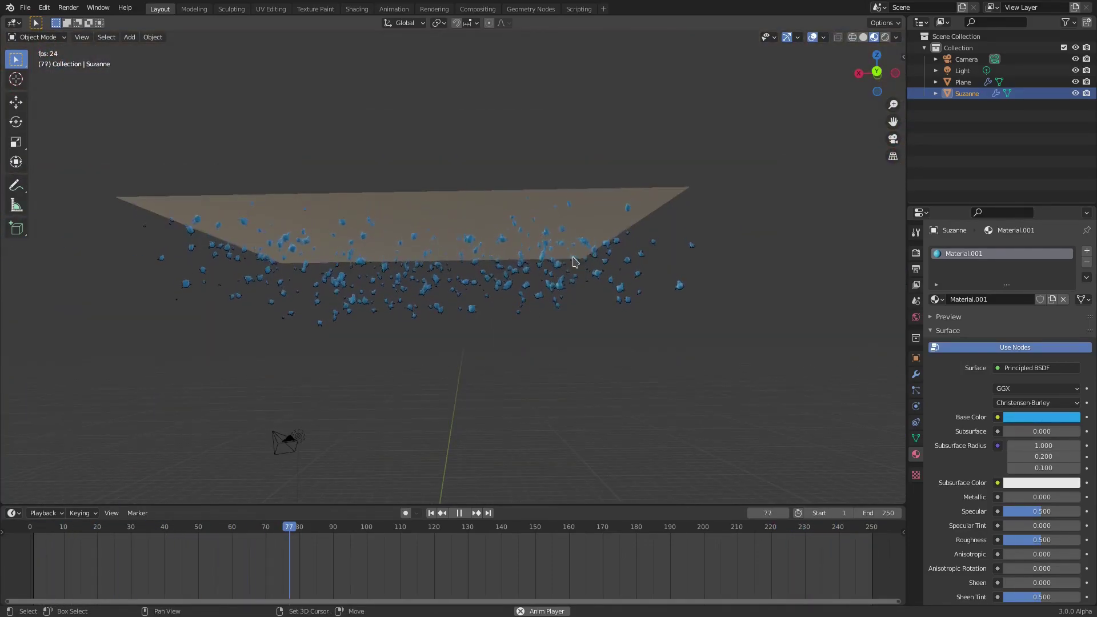
{"action": "middle_click_drag", "start_coordinate": [616, 250], "coordinate": [721, 296], "text": "shift"}
{"action": "key", "text": "shift+d"}
Place the duplicate right of Suzanne and move both monkeys above the plane
{"action": "left_click", "coordinate": [663, 287]}
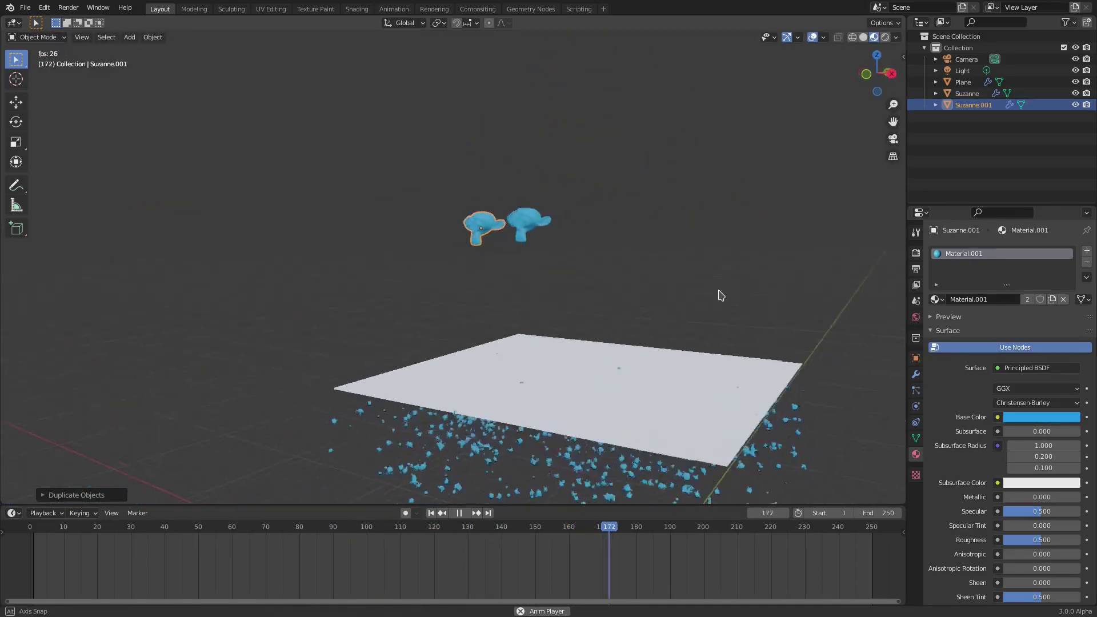
{"action": "left_click", "coordinate": [534, 224], "text": "shift"}
{"action": "left_click", "coordinate": [488, 228], "text": "shift"}
{"action": "middle_click_drag", "start_coordinate": [573, 286], "coordinate": [477, 282]}
{"action": "key", "text": "g"}
{"action": "left_click", "coordinate": [252, 413]}
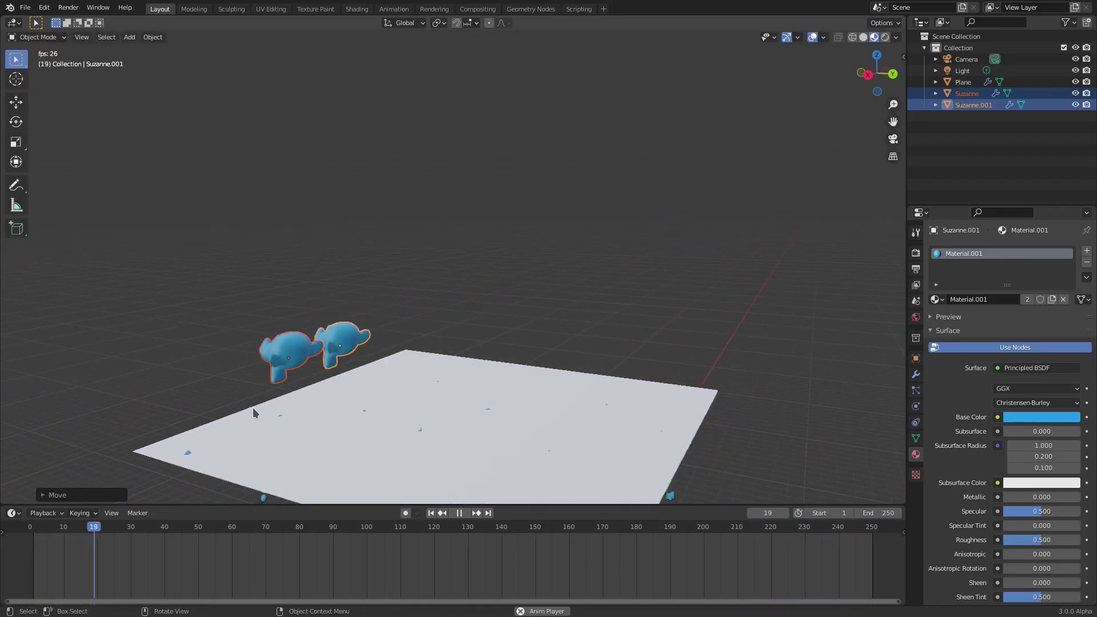
{"action": "middle_click_drag", "start_coordinate": [401, 377], "coordinate": [520, 326]}
Give the original Suzanne its own green material, then select the plane emitter
{"action": "left_click", "coordinate": [522, 252]}
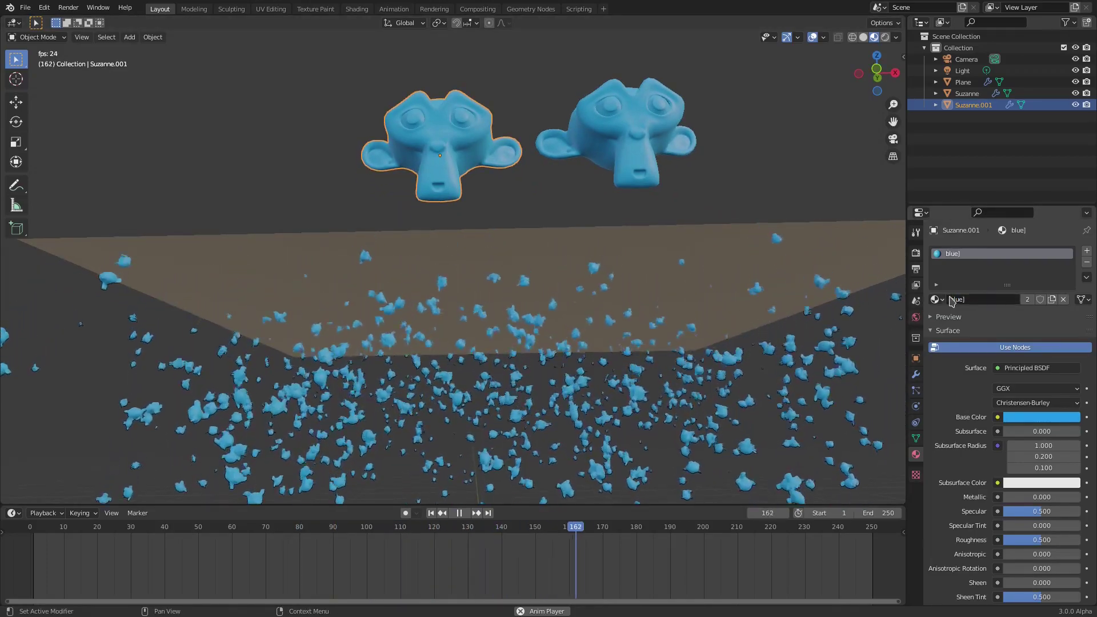
{"action": "left_click", "coordinate": [620, 143]}
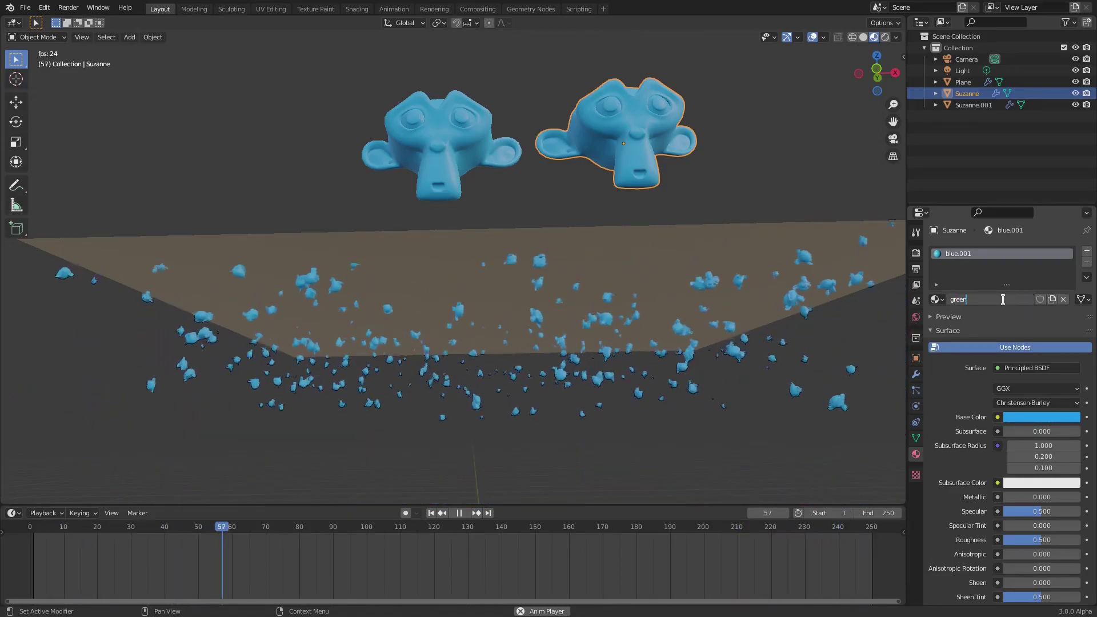
{"action": "left_click", "coordinate": [1037, 417]}
{"action": "left_click", "coordinate": [989, 283]}
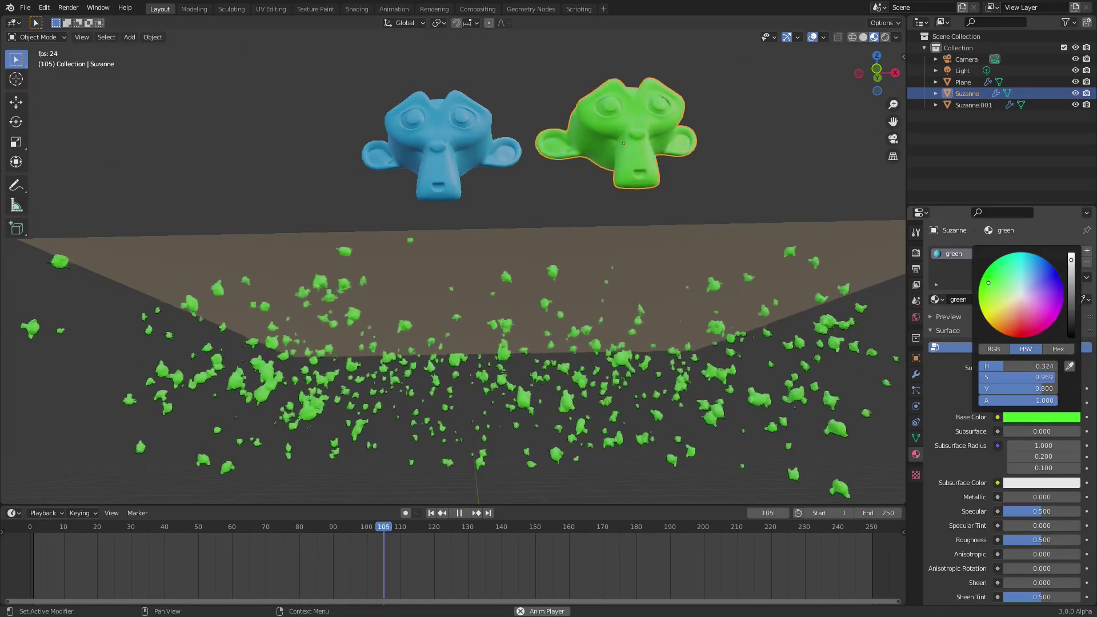
{"action": "left_click", "coordinate": [610, 286]}
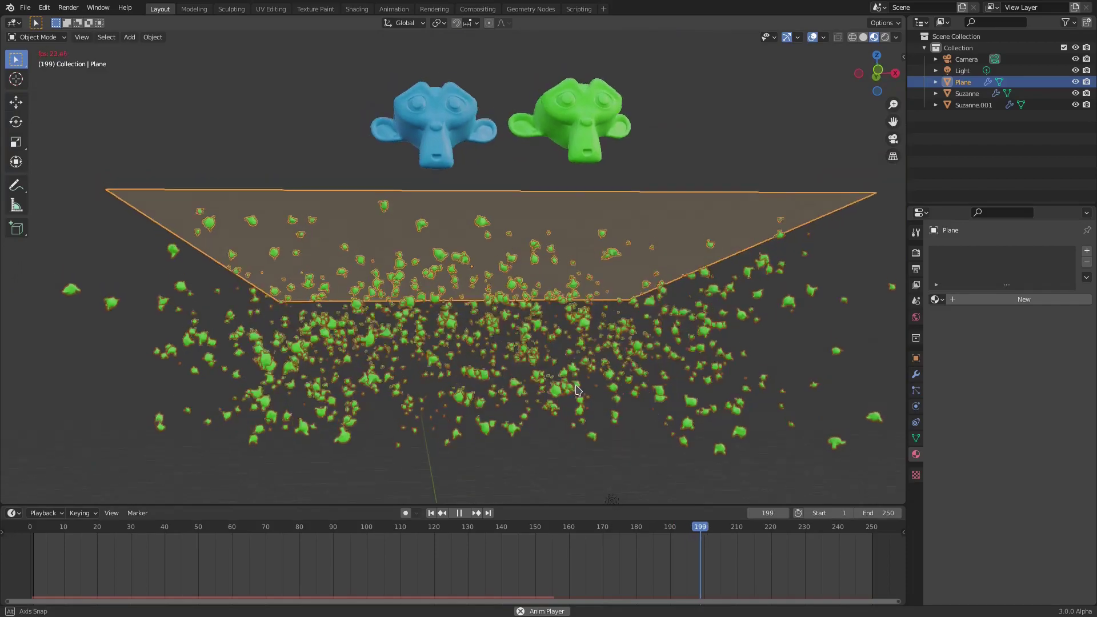
Duplicate the blue Suzanne.001 and place the copy left of the others
{"action": "left_click", "coordinate": [594, 136]}
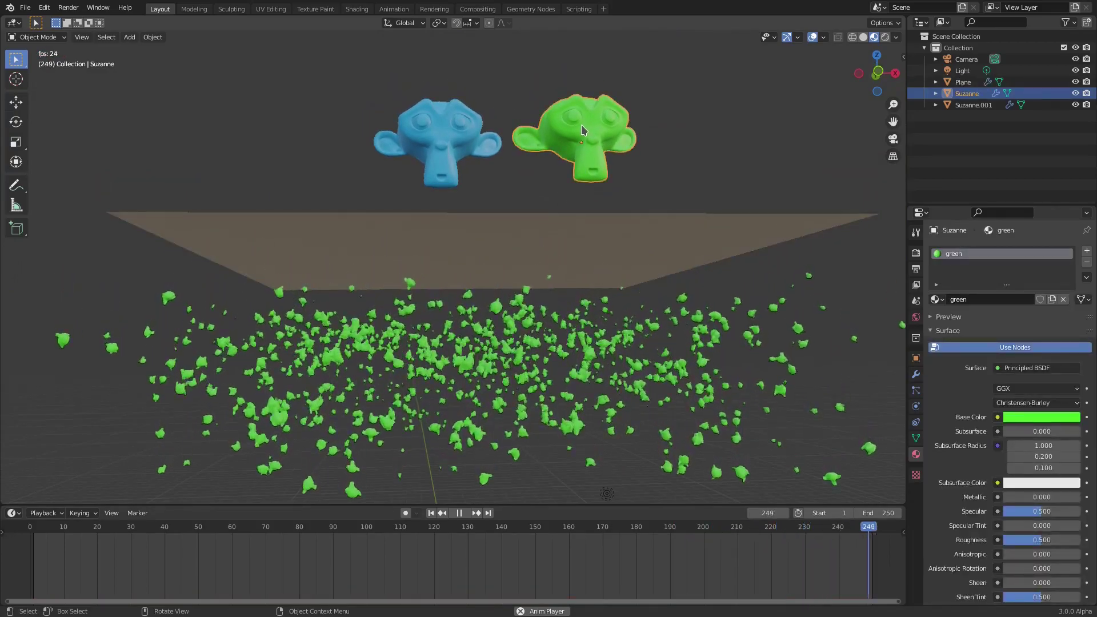
{"action": "left_click", "coordinate": [461, 124], "text": "shift"}
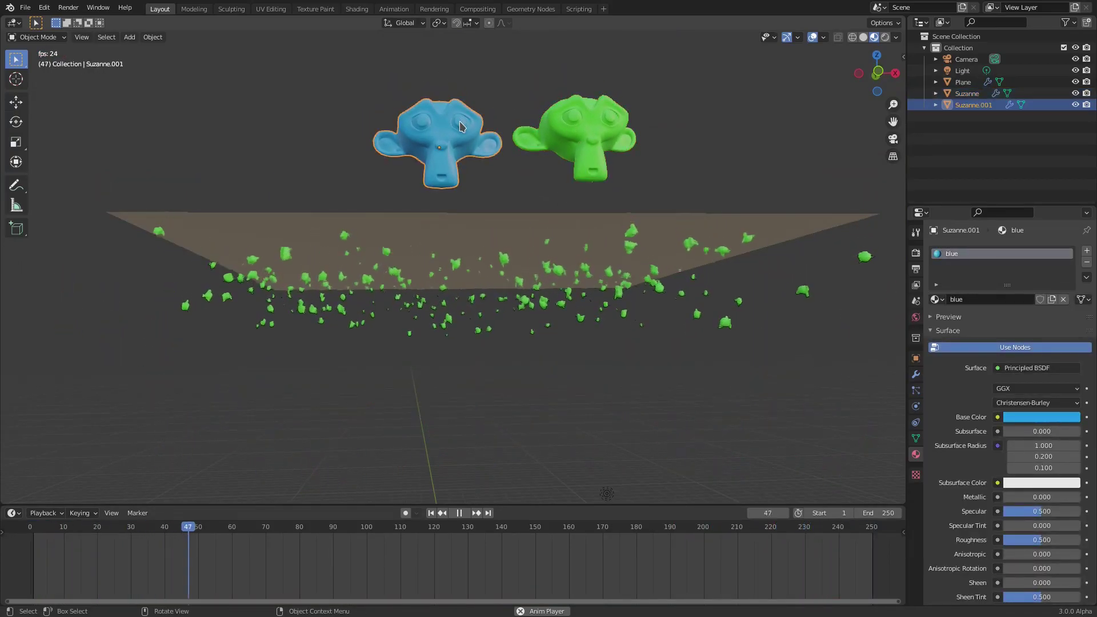
{"action": "key", "text": "shift+d"}
{"action": "left_click", "coordinate": [315, 124]}
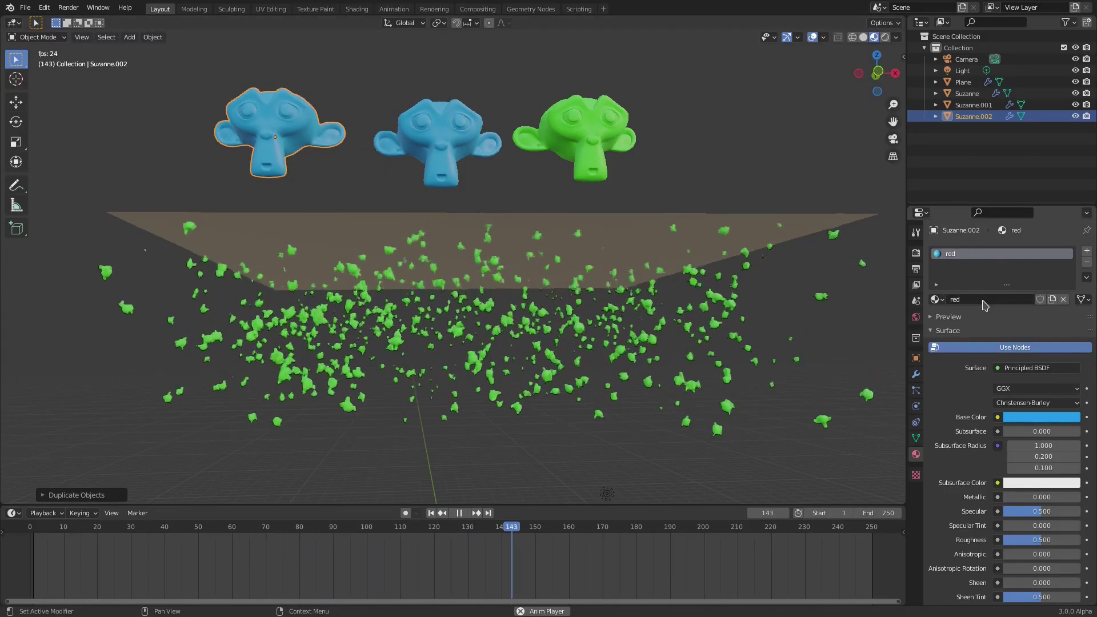
Make Suzanne.002 red, nudge it, and select all three monkeys
{"action": "left_click", "coordinate": [1049, 422]}
{"action": "left_click", "coordinate": [1020, 330]}
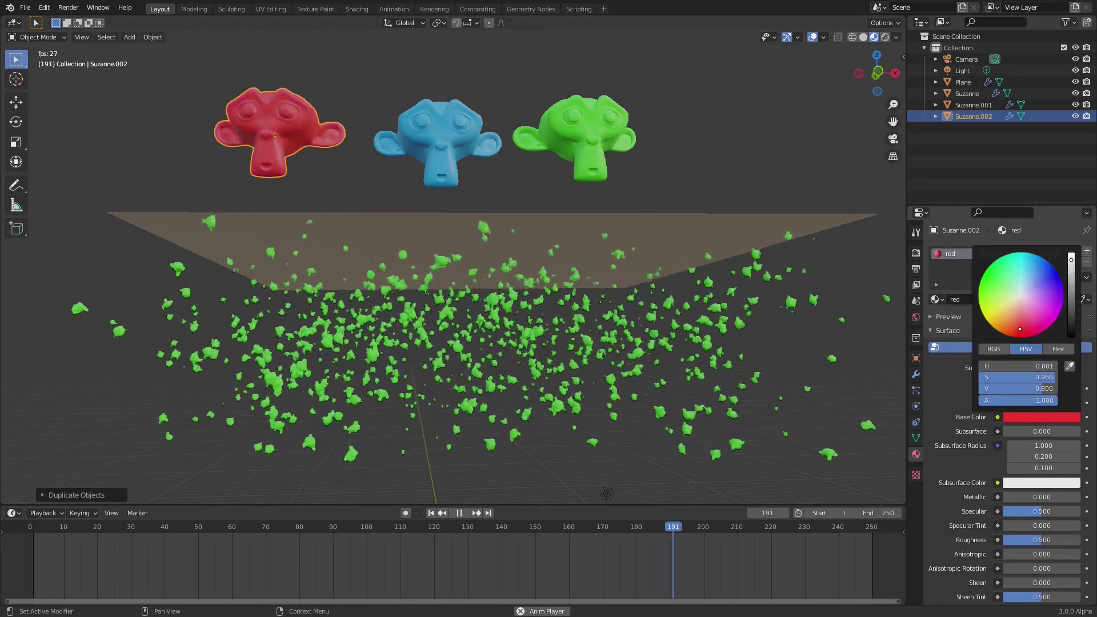
{"action": "left_click_drag", "start_coordinate": [1018, 328], "coordinate": [1019, 329]}
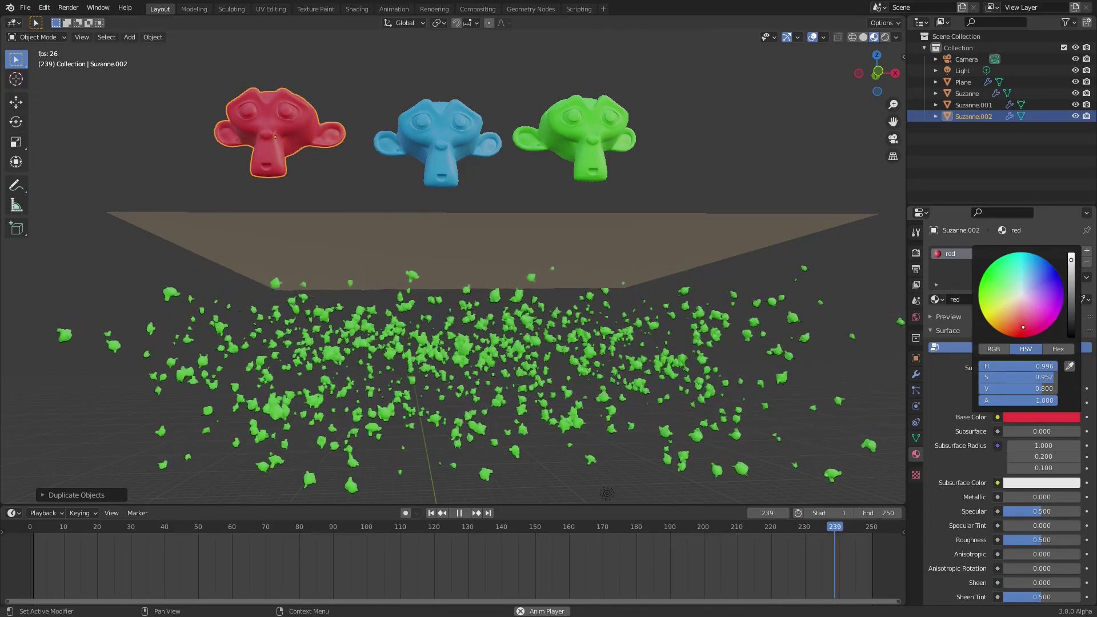
{"action": "key", "text": "g"}
{"action": "left_click", "coordinate": [327, 136]}
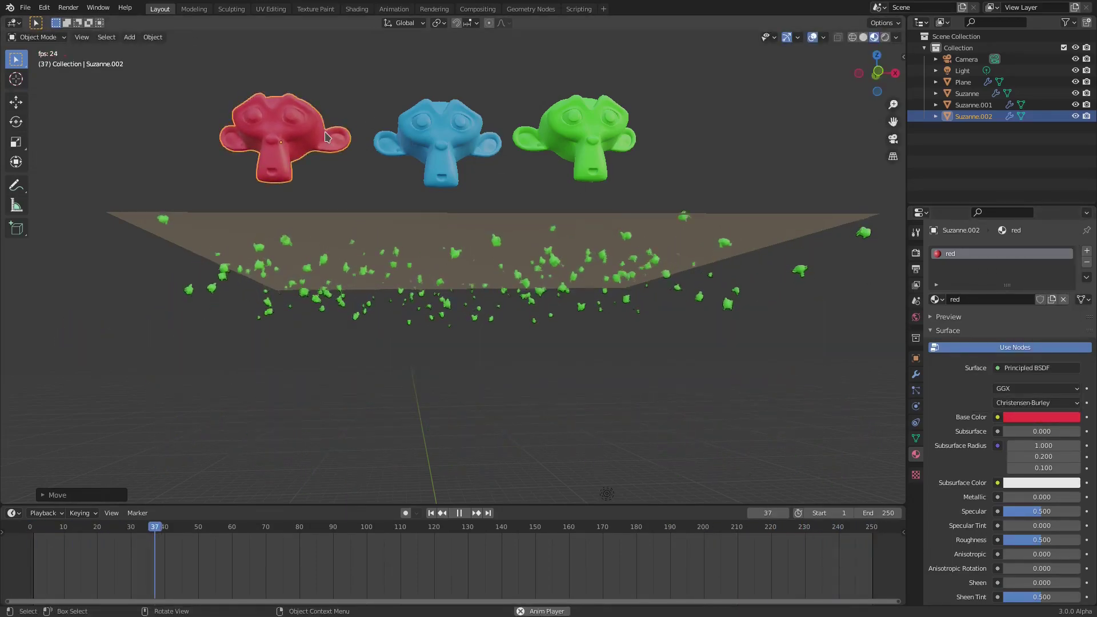
{"action": "left_click", "coordinate": [464, 140], "text": "shift"}
{"action": "left_click", "coordinate": [580, 137], "text": "shift"}
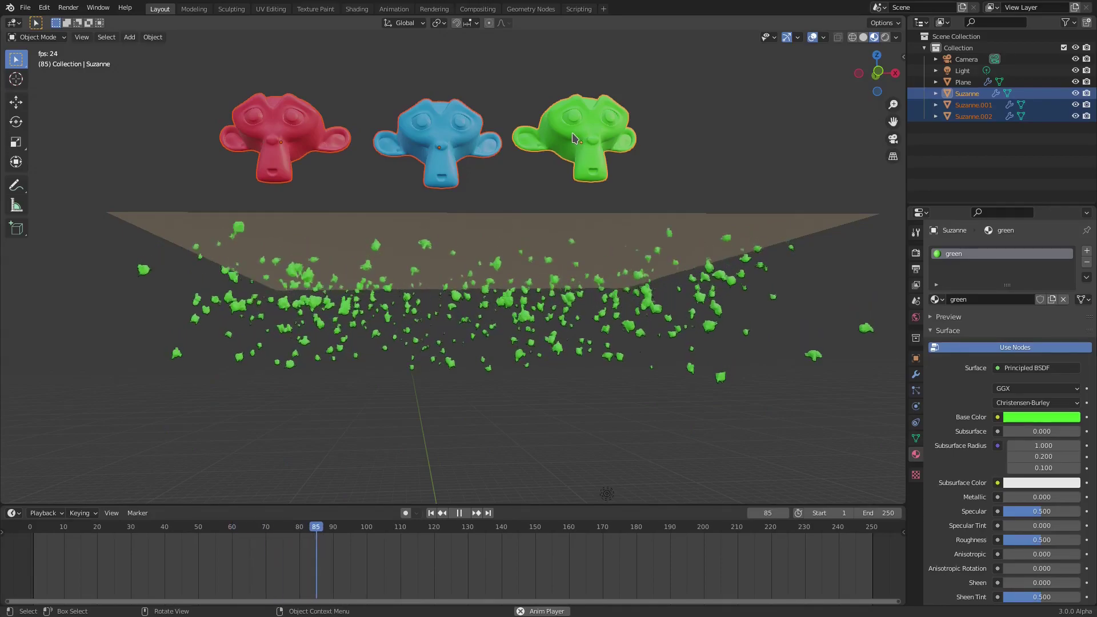
Link the monkeys' collections and move all three into a new 'particles' collection
{"action": "key", "text": "ctrl+l"}
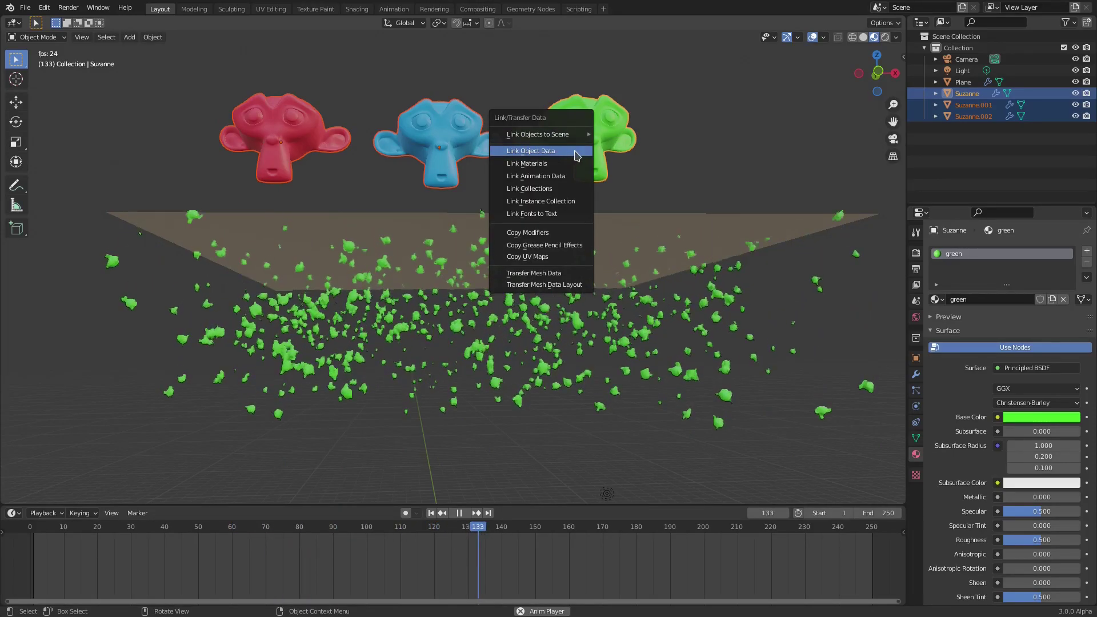
{"action": "left_click", "coordinate": [568, 196]}
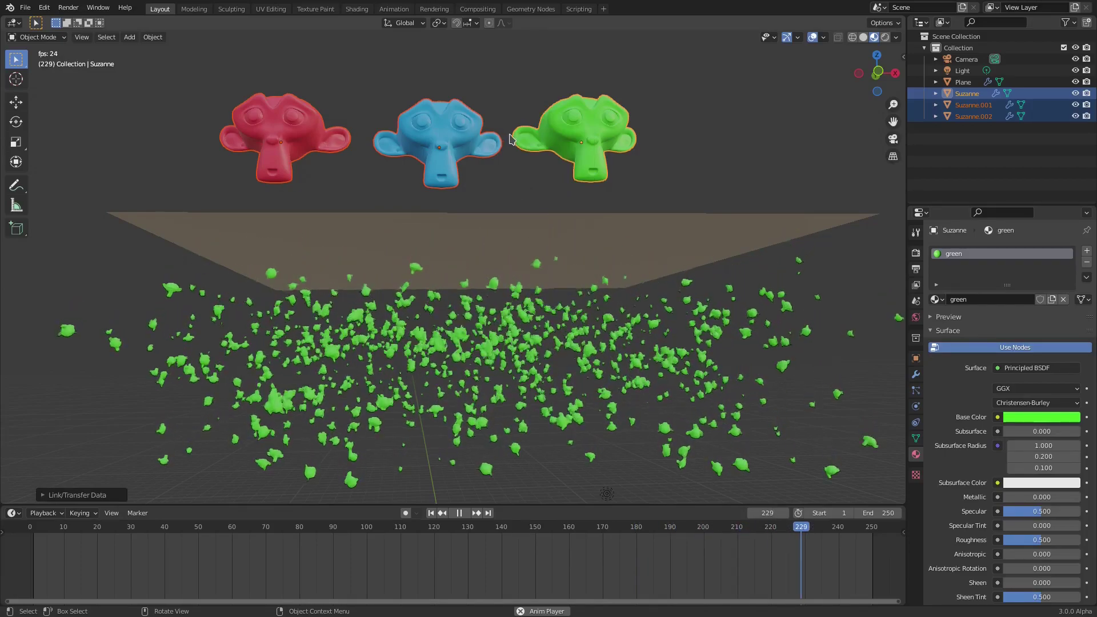
{"action": "key", "text": "m"}
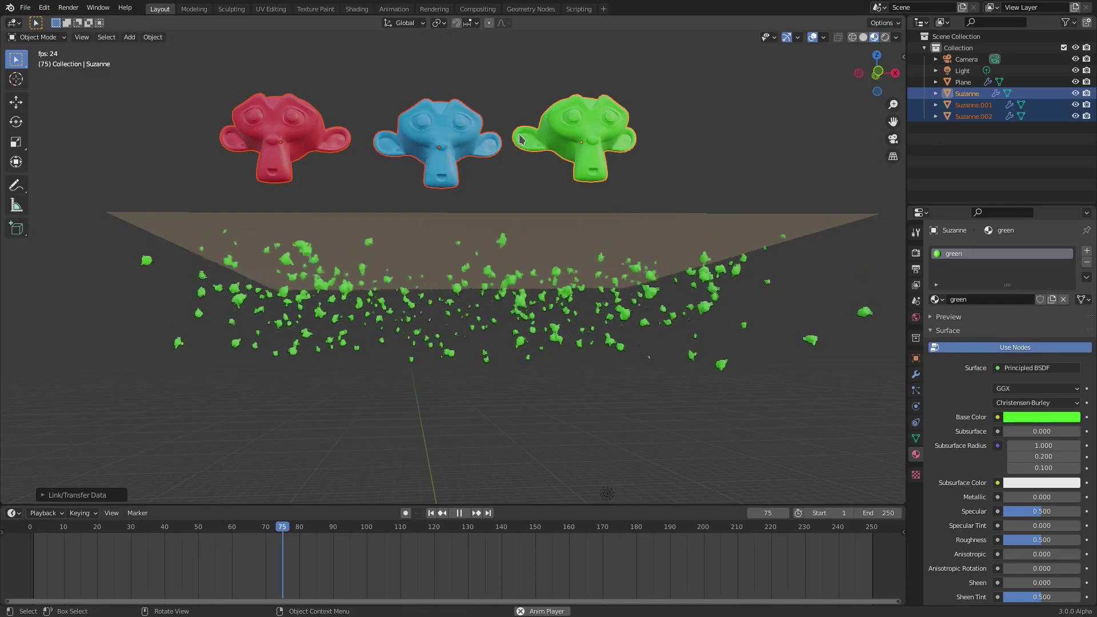
{"action": "key", "text": "m"}
{"action": "left_click", "coordinate": [510, 138]}
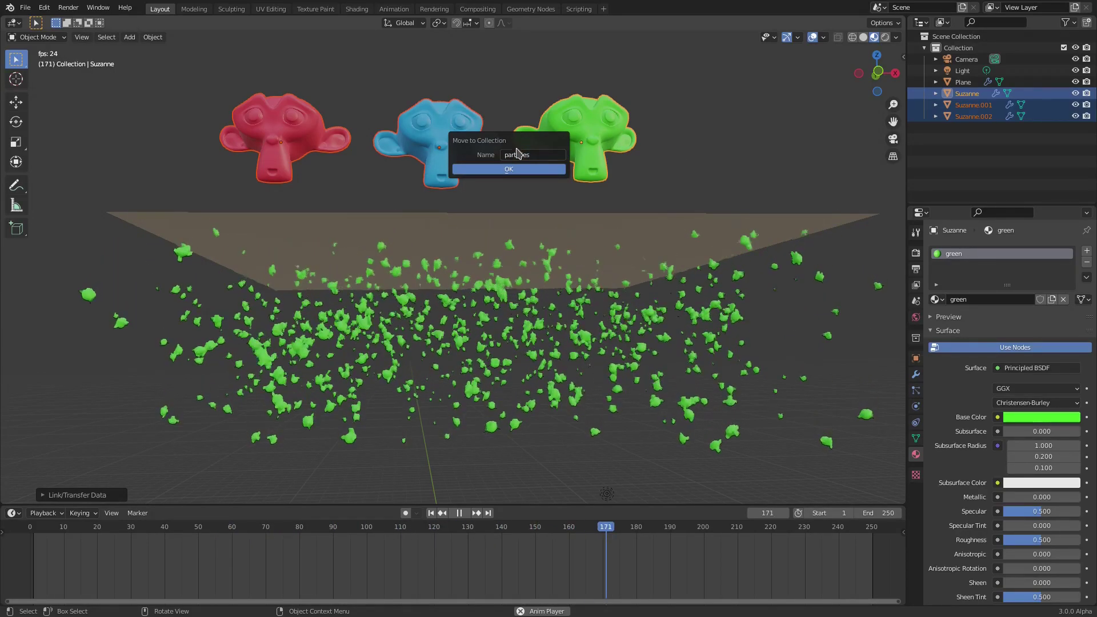
{"action": "left_click", "coordinate": [510, 170]}
Line up the red and blue Suzannes above the plane and make the particles collection active
{"action": "left_click", "coordinate": [308, 143]}
{"action": "key", "text": "g"}
{"action": "left_click", "coordinate": [313, 143]}
{"action": "key", "text": "g"}
{"action": "left_click", "coordinate": [314, 143]}
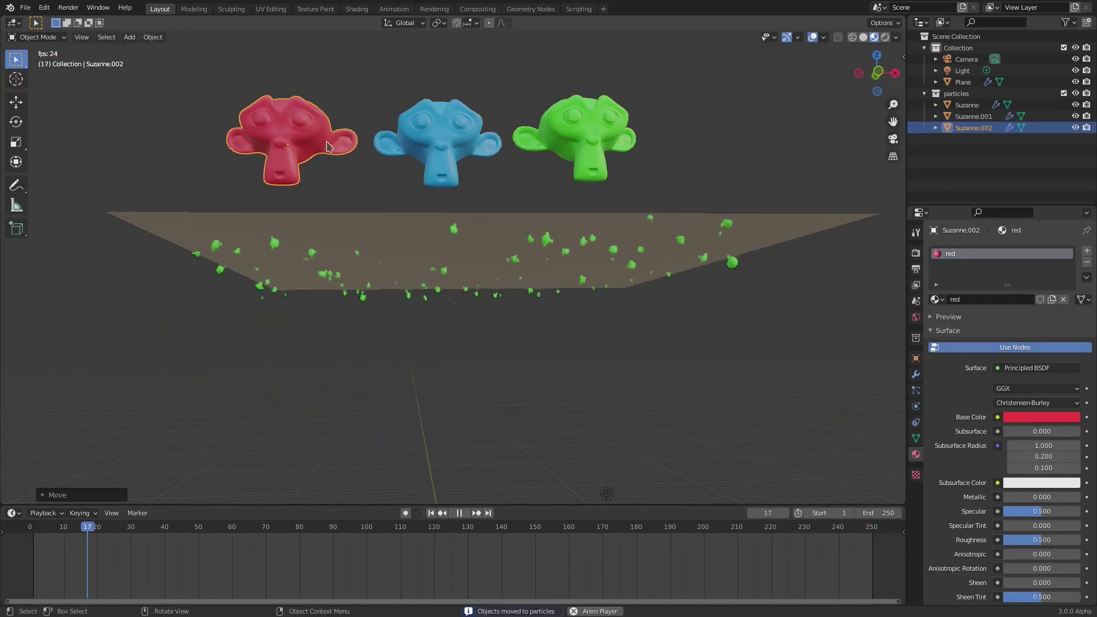
{"action": "left_click", "coordinate": [437, 137]}
{"action": "key", "text": "g"}
{"action": "left_click", "coordinate": [451, 137]}
{"action": "left_click", "coordinate": [574, 137]}
{"action": "left_click", "coordinate": [466, 137], "text": "shift"}
{"action": "left_click", "coordinate": [280, 137], "text": "shift"}
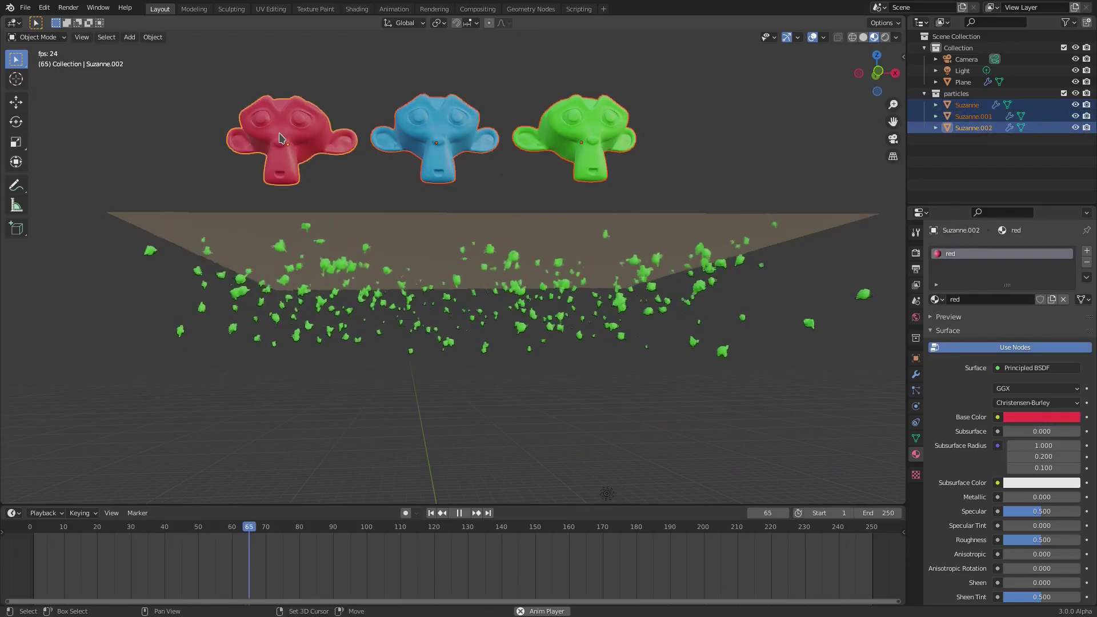
{"action": "left_click", "coordinate": [959, 95]}
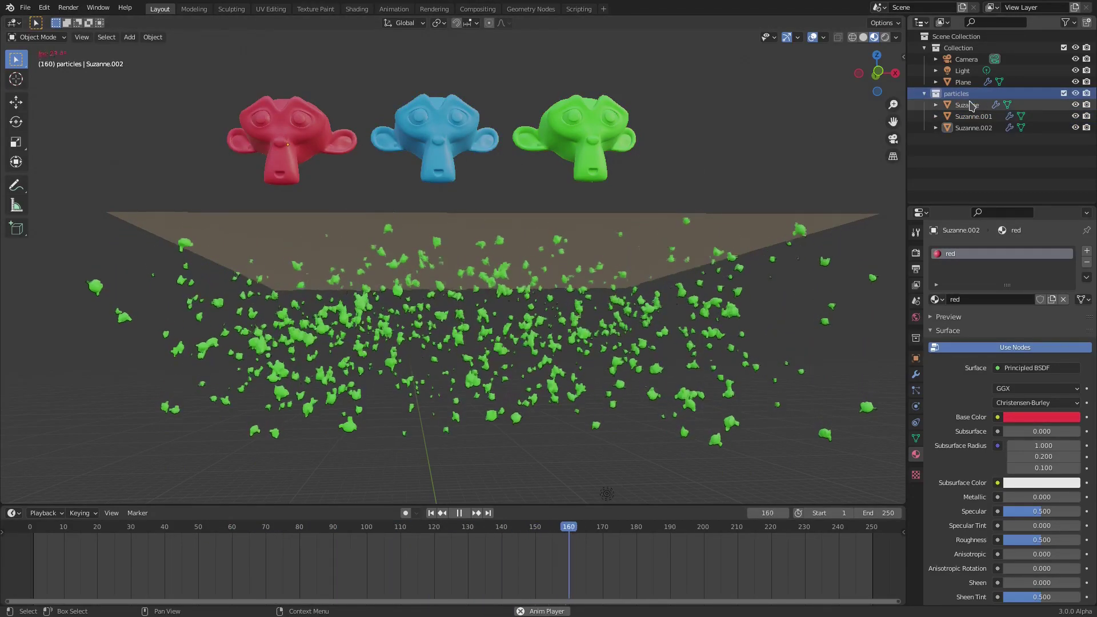
Keep the particles collection name unchanged and select the emitter Plane
{"action": "double_click", "coordinate": [966, 94]}
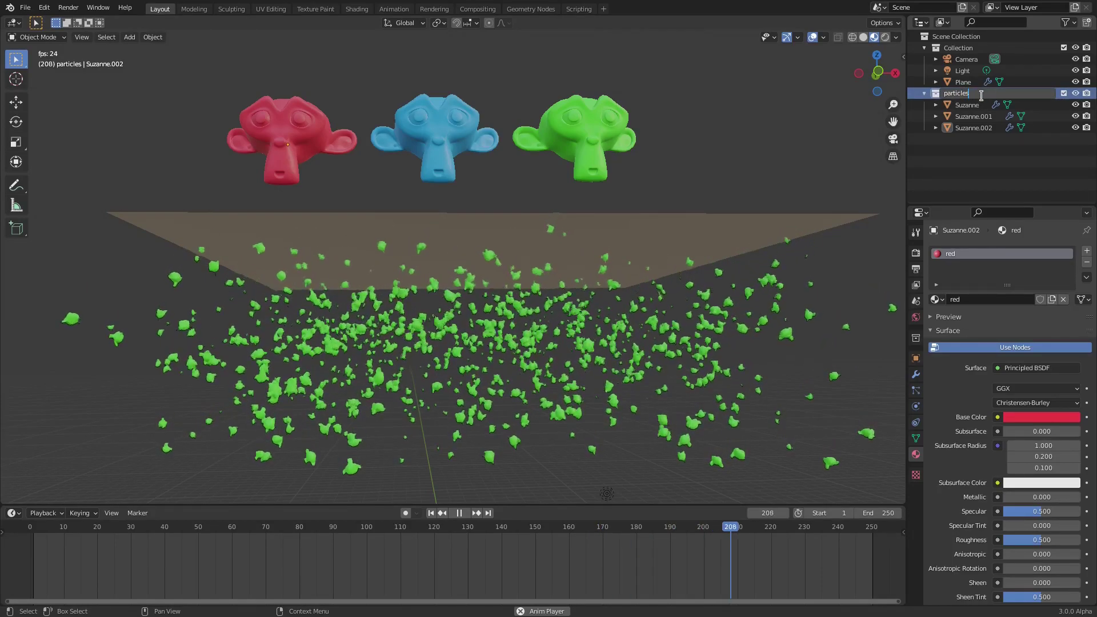
{"action": "left_click", "coordinate": [968, 107], "text": "ctrl"}
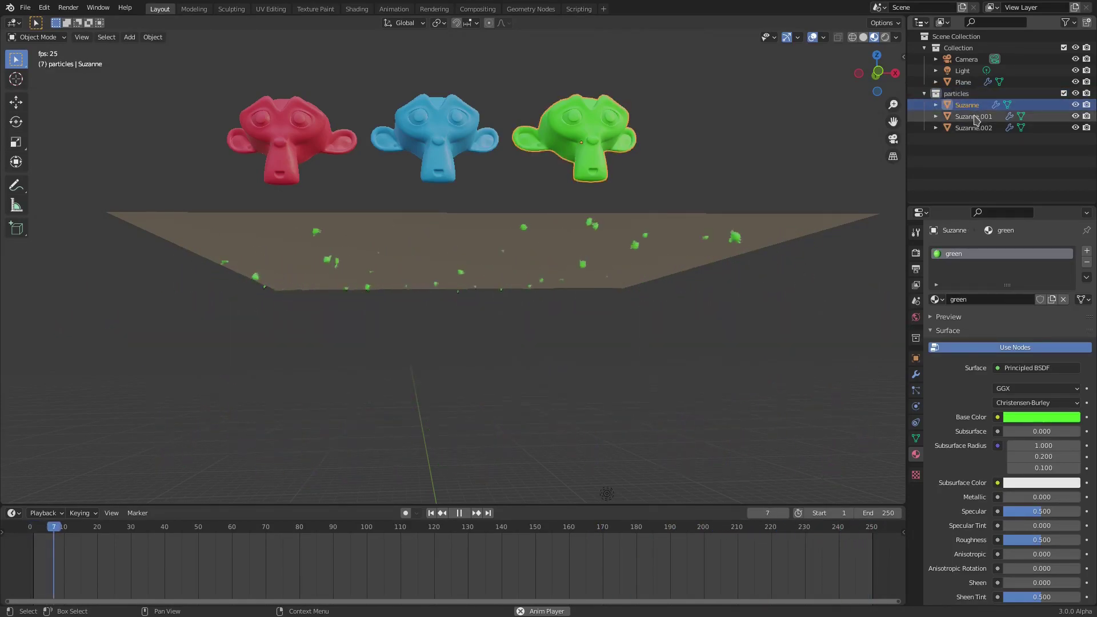
{"action": "left_click", "coordinate": [968, 108]}
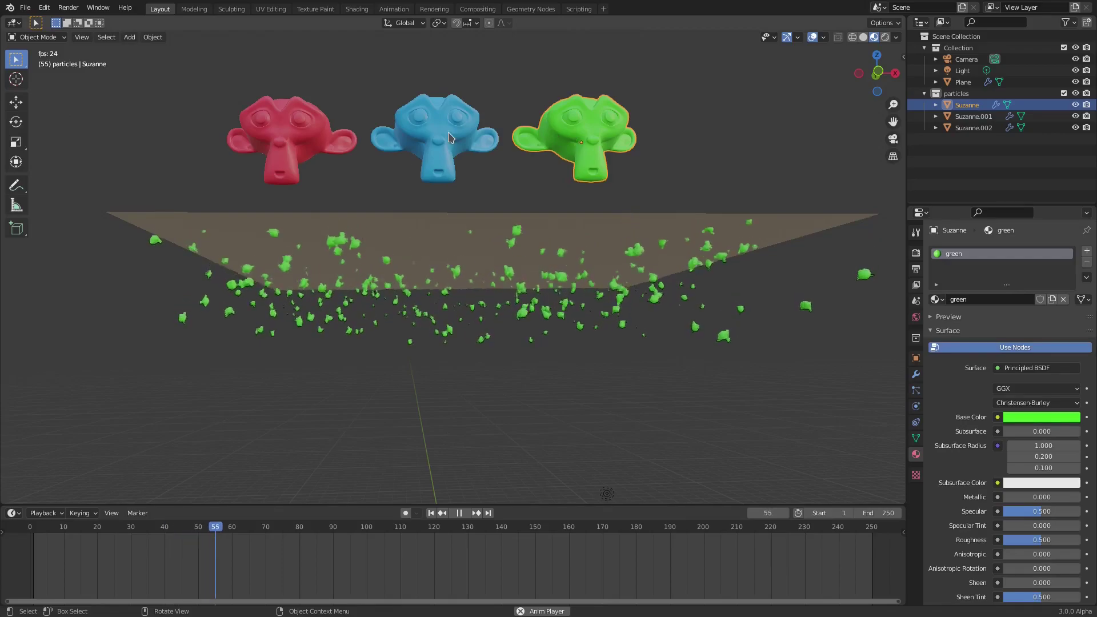
{"action": "left_click", "coordinate": [545, 269]}
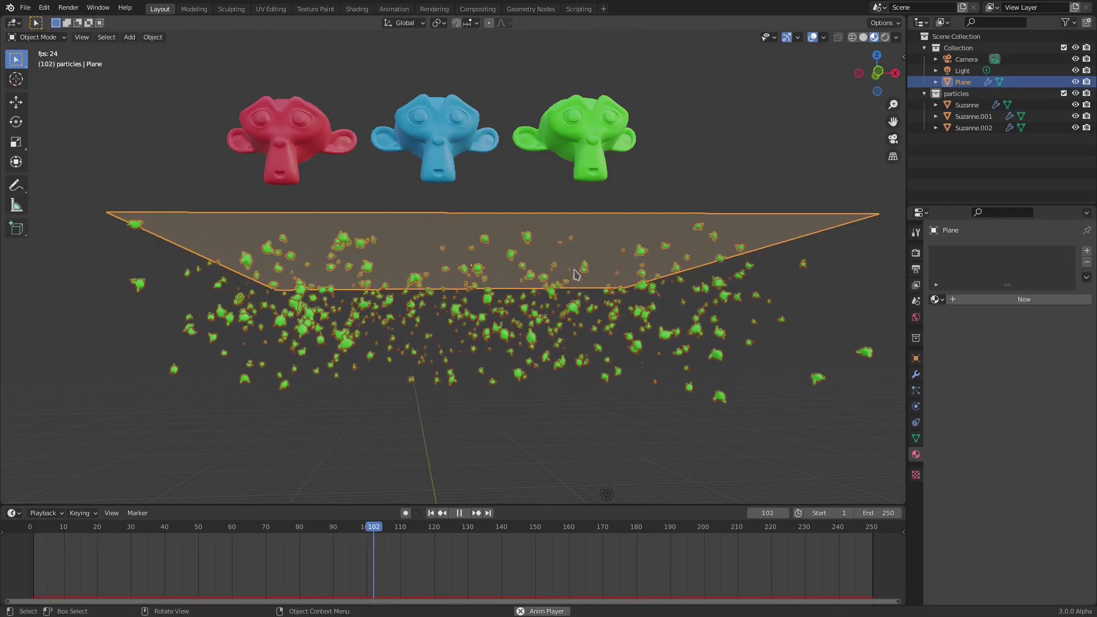
Set the Plane's particle Render As to Collection with 'particles' as the Instance Collection
{"action": "left_click", "coordinate": [916, 390]}
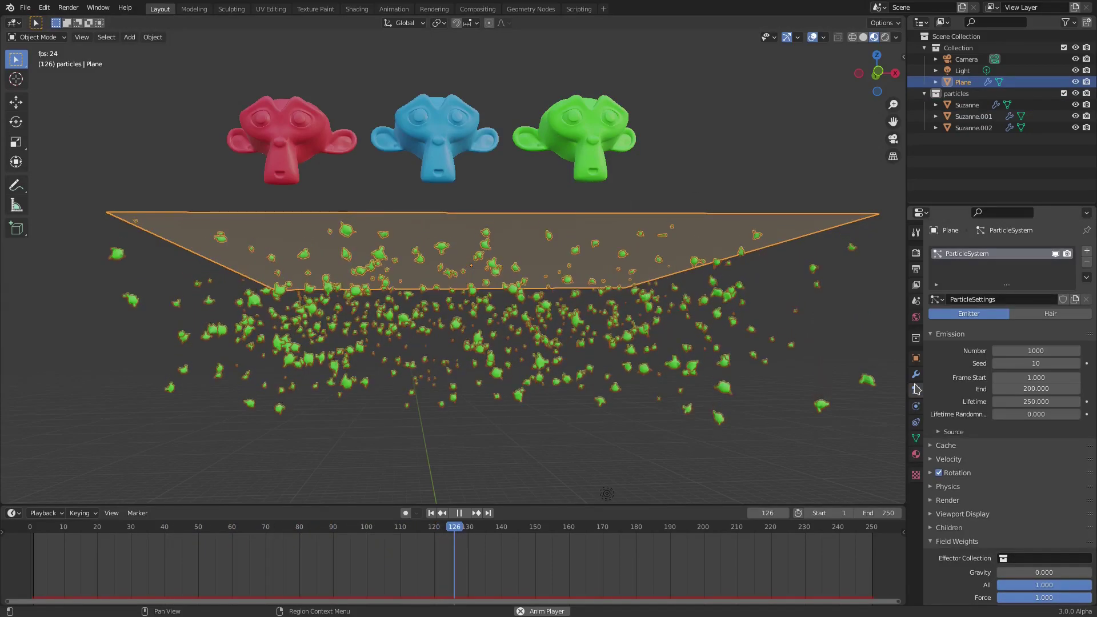
{"action": "left_click", "coordinate": [955, 542]}
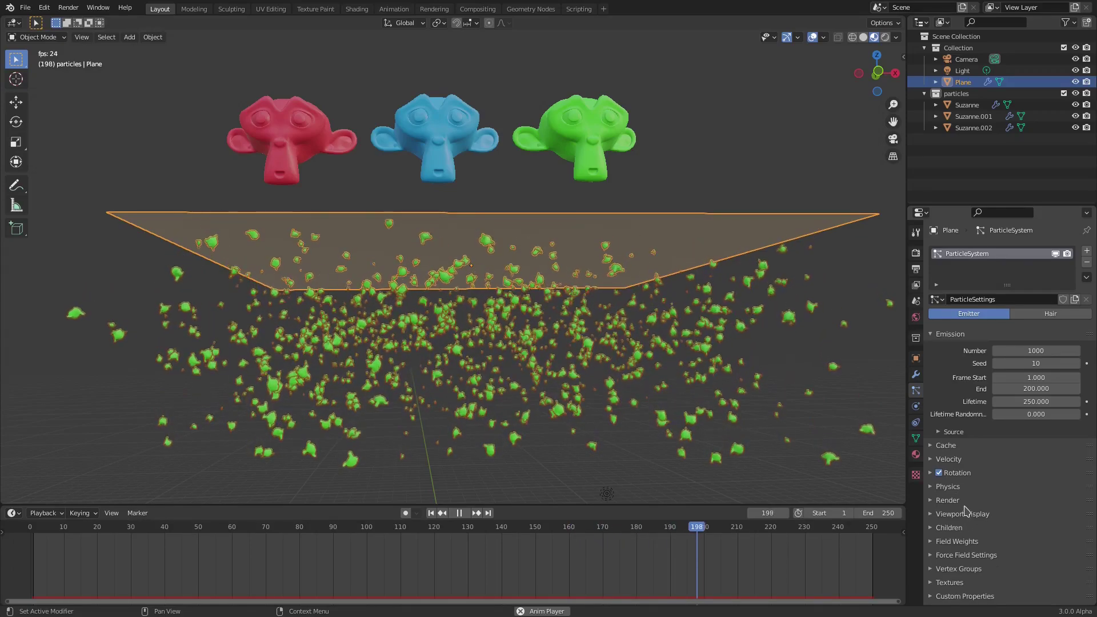
{"action": "left_click", "coordinate": [965, 503]}
{"action": "scroll", "coordinate": [966, 509], "scroll_direction": "down", "scroll_amount": 5}
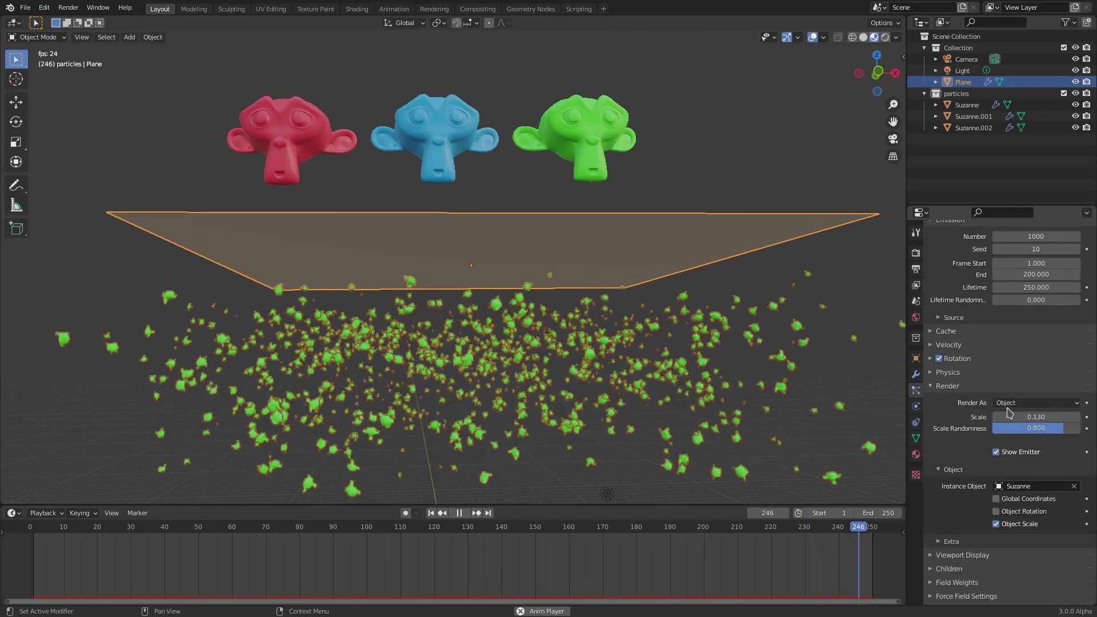
{"action": "left_click", "coordinate": [1016, 405]}
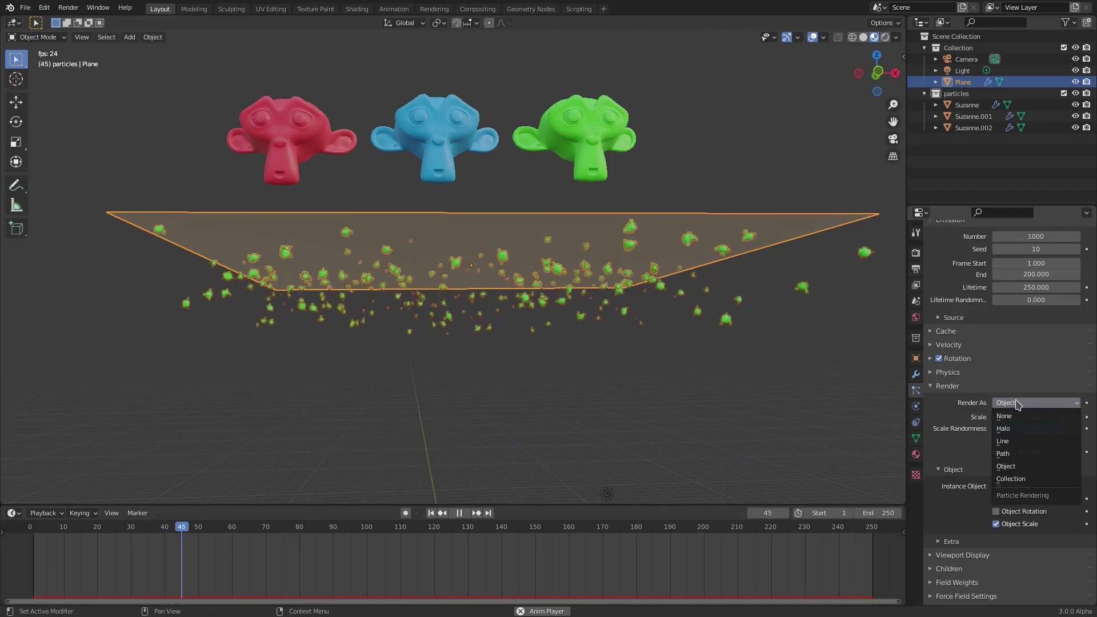
{"action": "left_click", "coordinate": [1020, 480]}
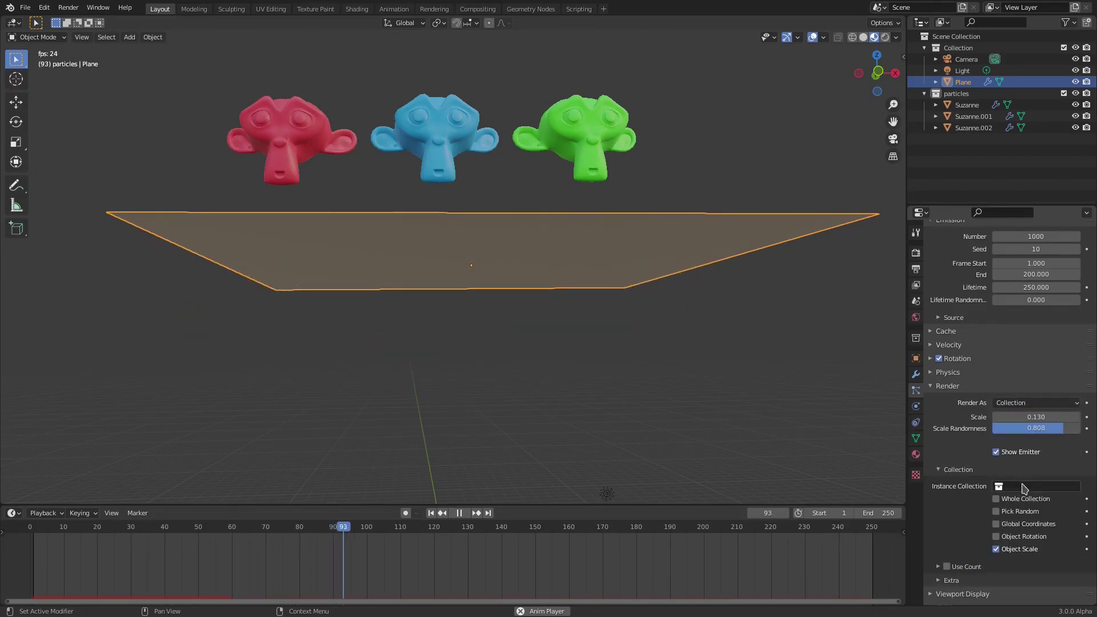
{"action": "left_click", "coordinate": [1023, 487]}
{"action": "left_click", "coordinate": [1012, 514]}
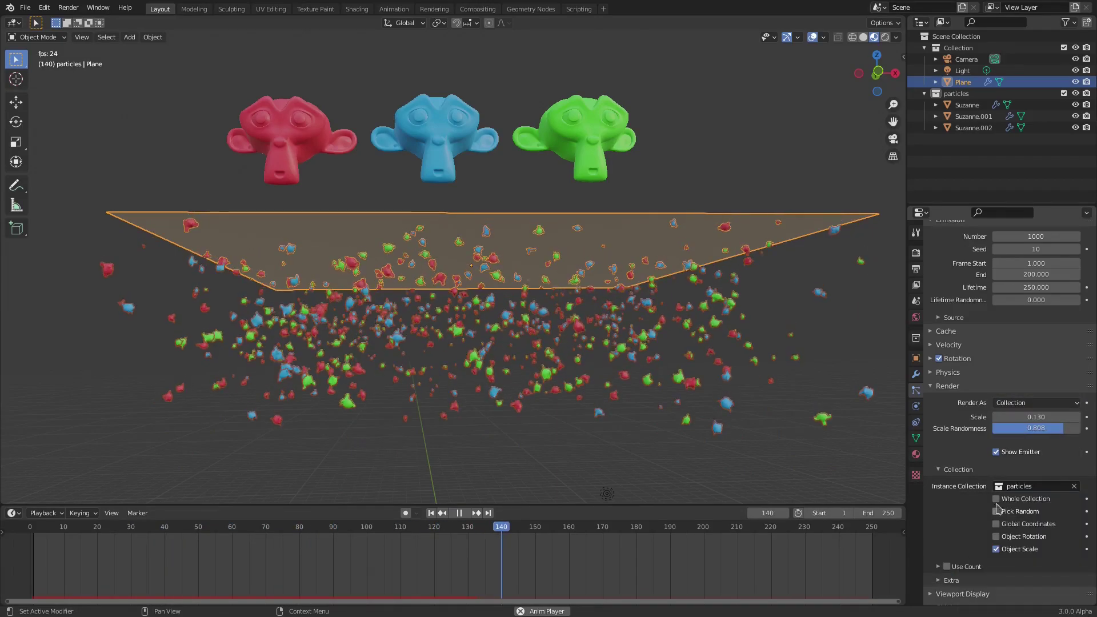
{"action": "scroll", "coordinate": [644, 421], "scroll_direction": "up", "scroll_amount": 8}
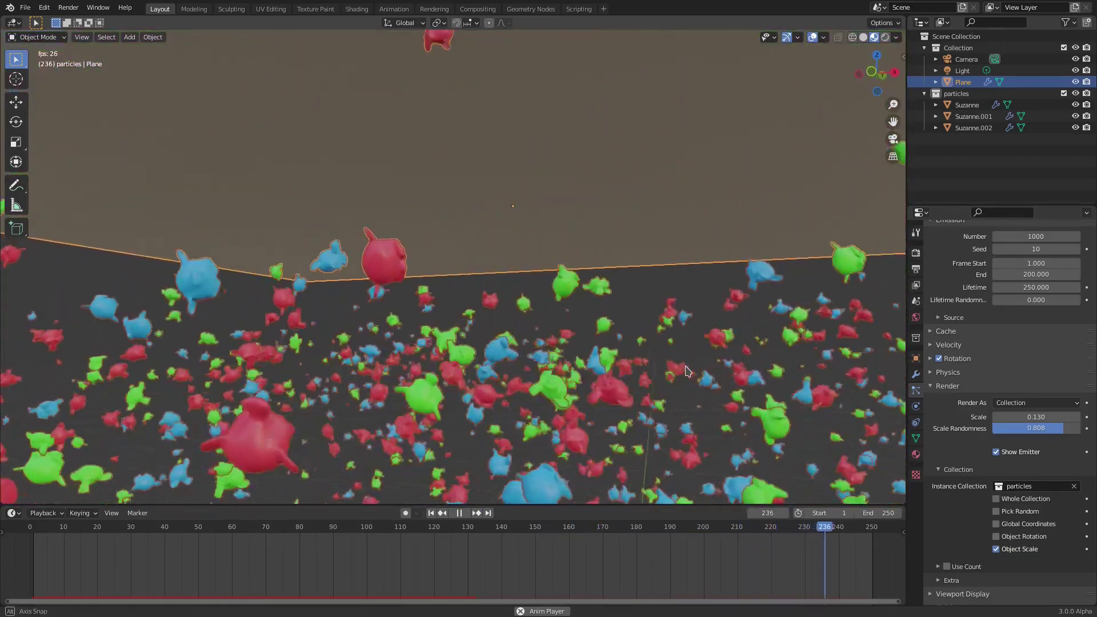
Enable Use Count with each Suzanne at count 1, then turn on Pick Random
{"action": "middle_click_drag", "start_coordinate": [725, 370], "coordinate": [682, 340]}
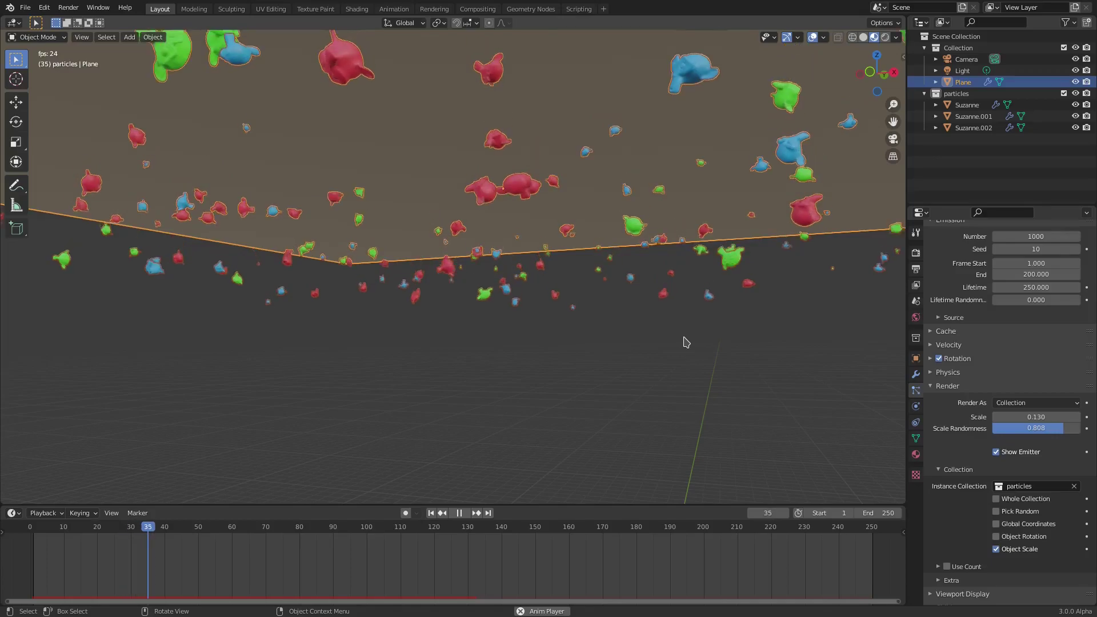
{"action": "left_click", "coordinate": [972, 580]}
{"action": "scroll", "coordinate": [967, 557], "scroll_direction": "down", "scroll_amount": 5}
{"action": "scroll", "coordinate": [960, 465], "scroll_direction": "up", "scroll_amount": 2}
{"action": "left_click", "coordinate": [948, 490]}
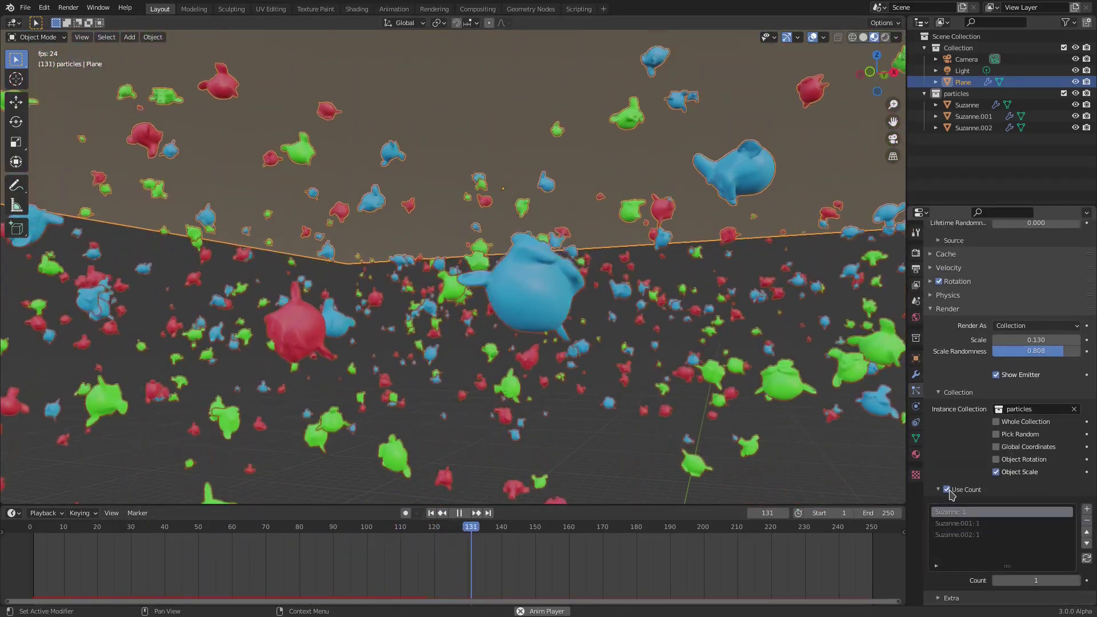
{"action": "left_click", "coordinate": [964, 524]}
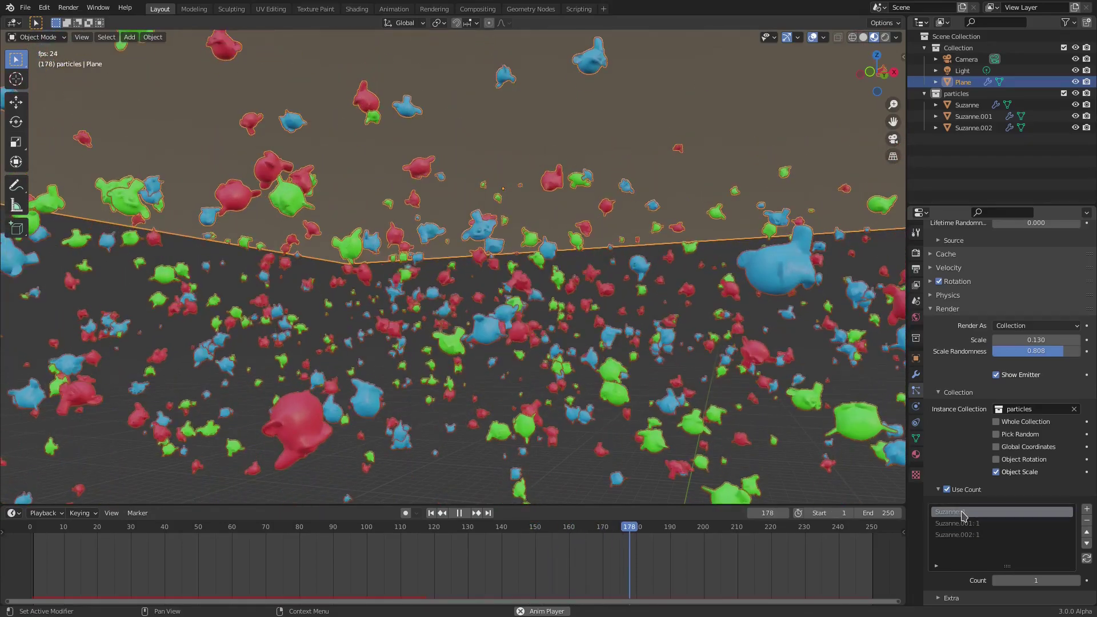
{"action": "left_click", "coordinate": [975, 534]}
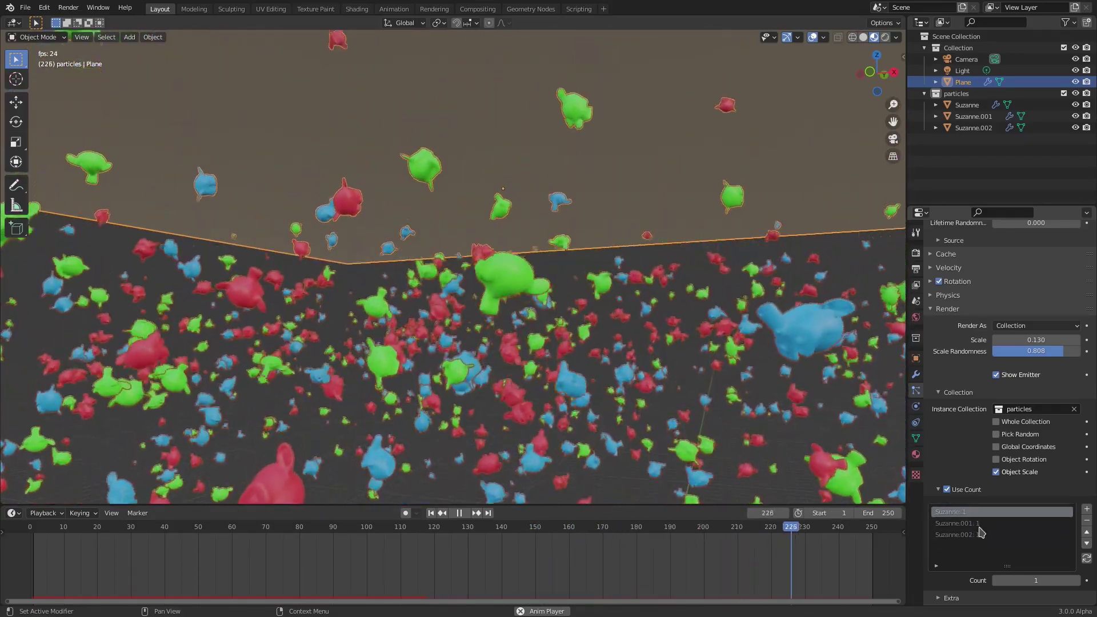
{"action": "left_click", "coordinate": [966, 522]}
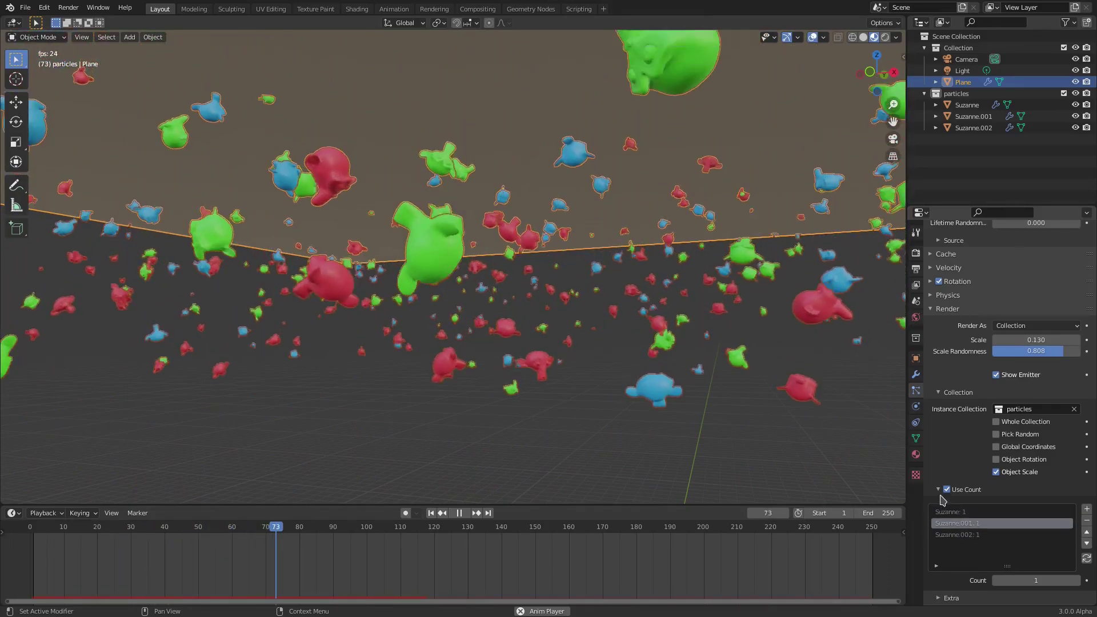
{"action": "left_click", "coordinate": [961, 491]}
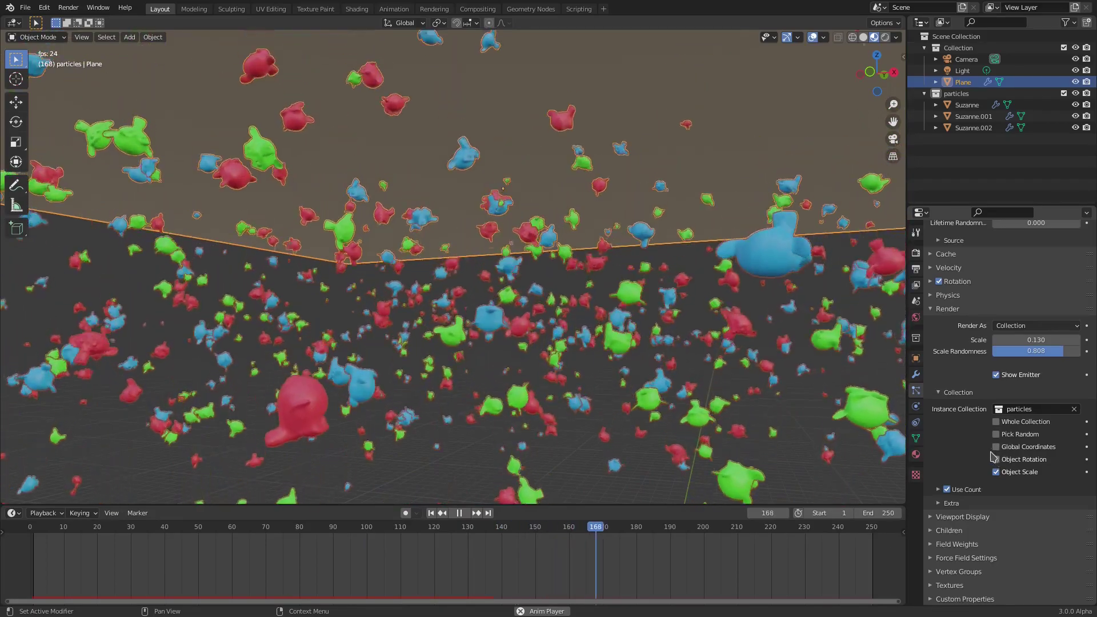
{"action": "left_click", "coordinate": [997, 435]}
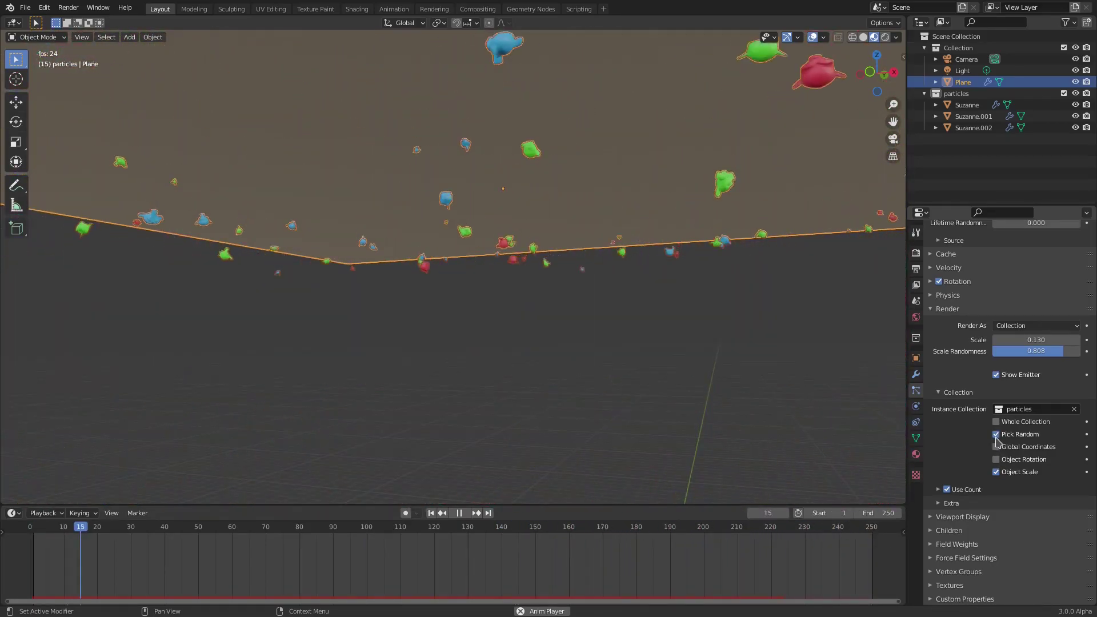
Try Whole Collection instancing, then raise the particle render Scale to 0.400
{"action": "left_click", "coordinate": [997, 423]}
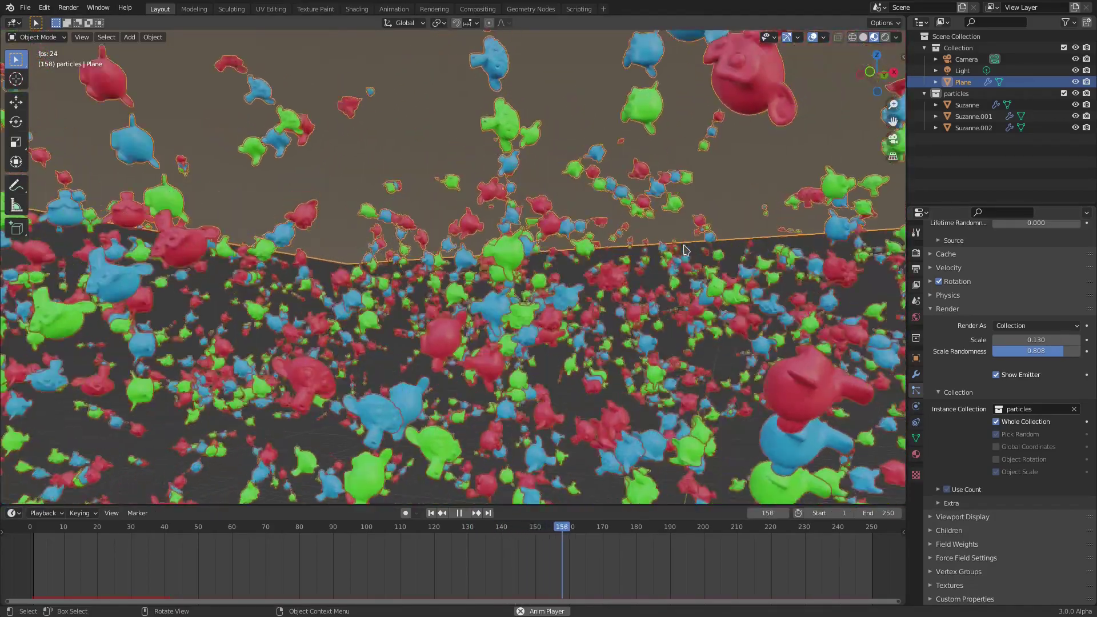
{"action": "scroll", "coordinate": [510, 241], "scroll_direction": "down", "scroll_amount": 5}
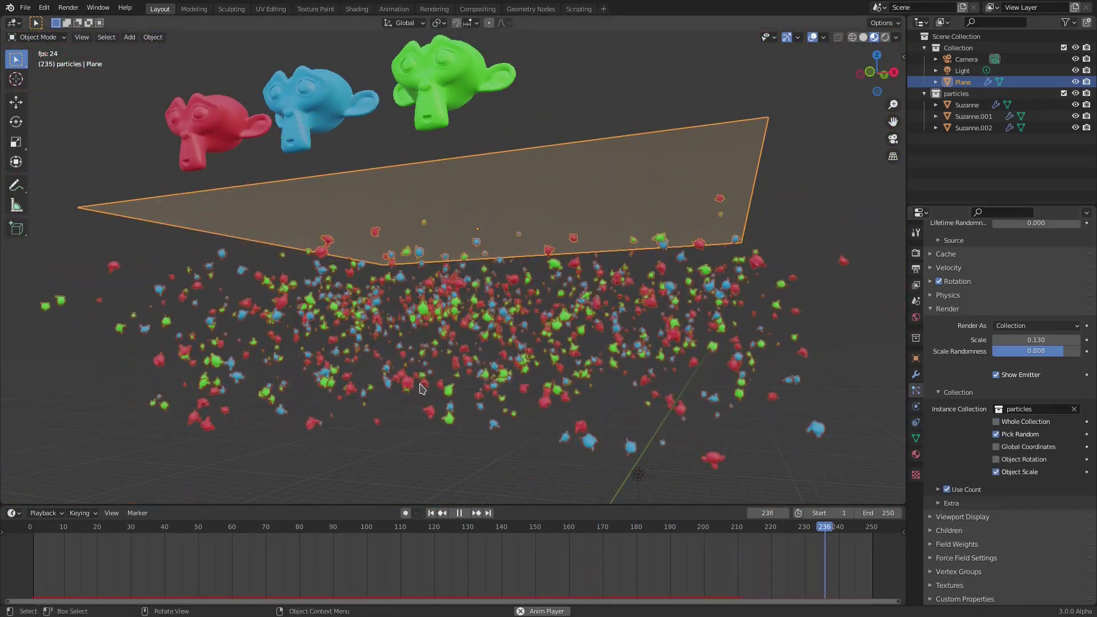
{"action": "scroll", "coordinate": [423, 388], "scroll_direction": "up", "scroll_amount": 5}
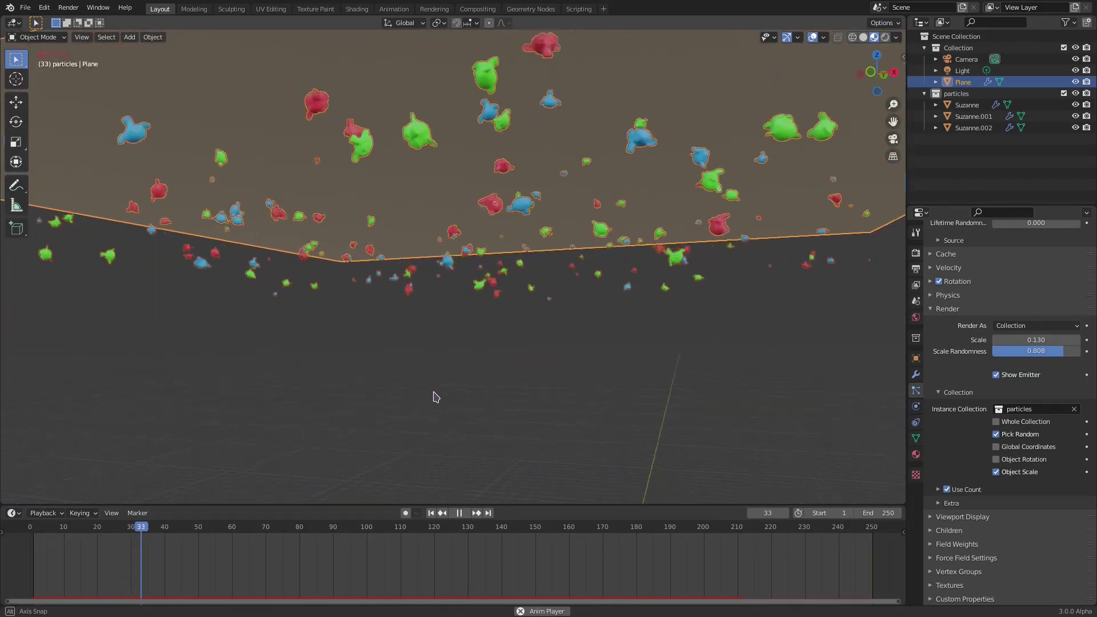
{"action": "middle_click_drag", "start_coordinate": [432, 395], "coordinate": [446, 400]}
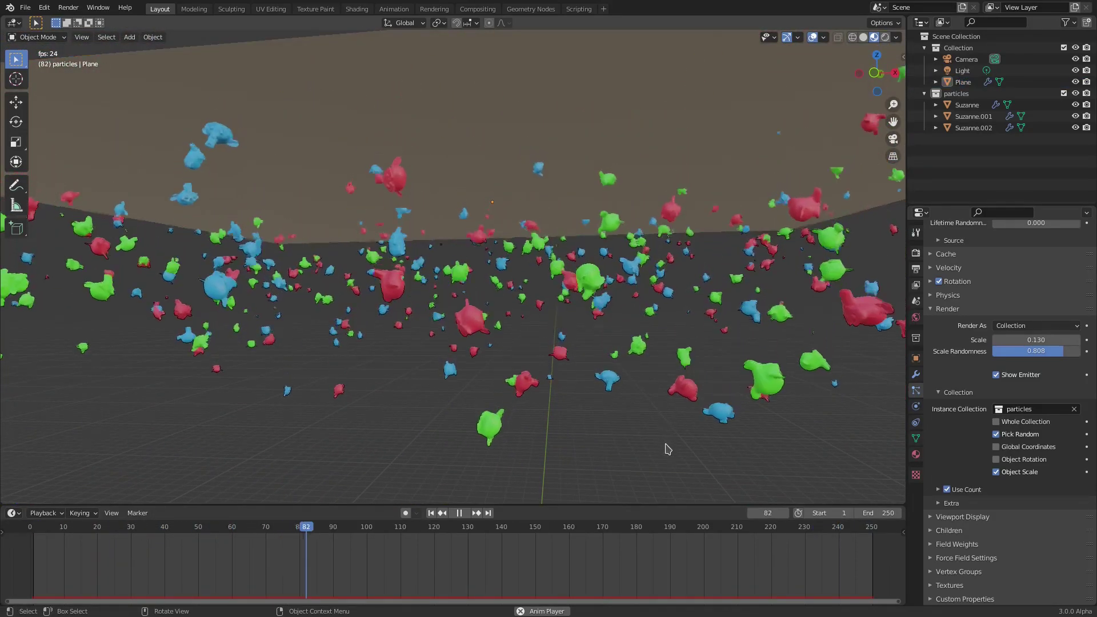
{"action": "middle_click_drag", "start_coordinate": [665, 448], "coordinate": [680, 448]}
{"action": "left_click_drag", "start_coordinate": [1036, 340], "coordinate": [1069, 339]}
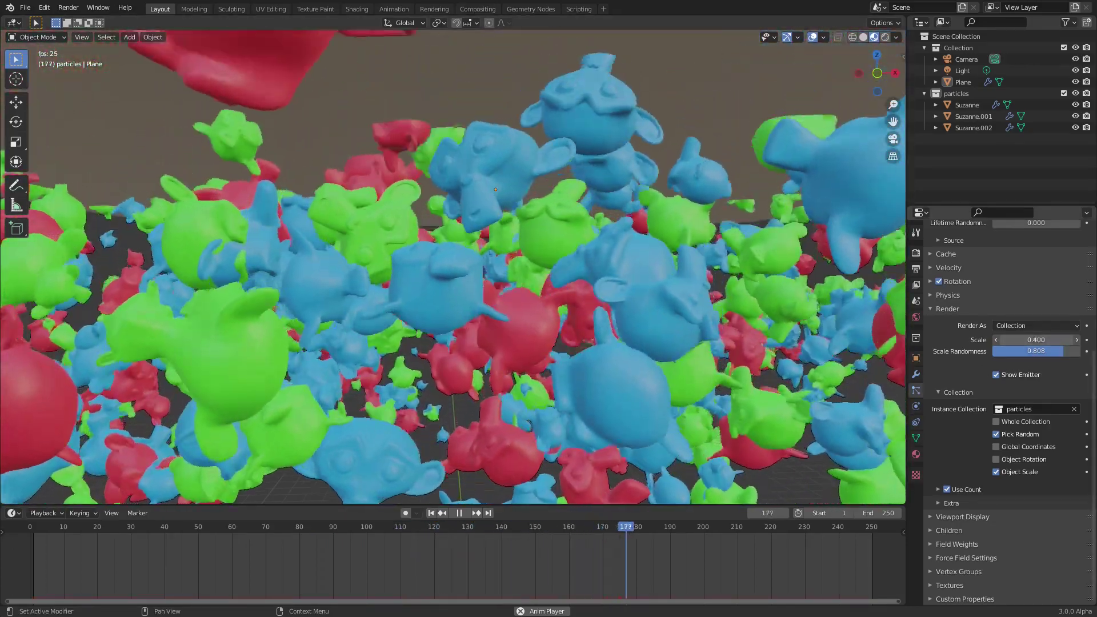